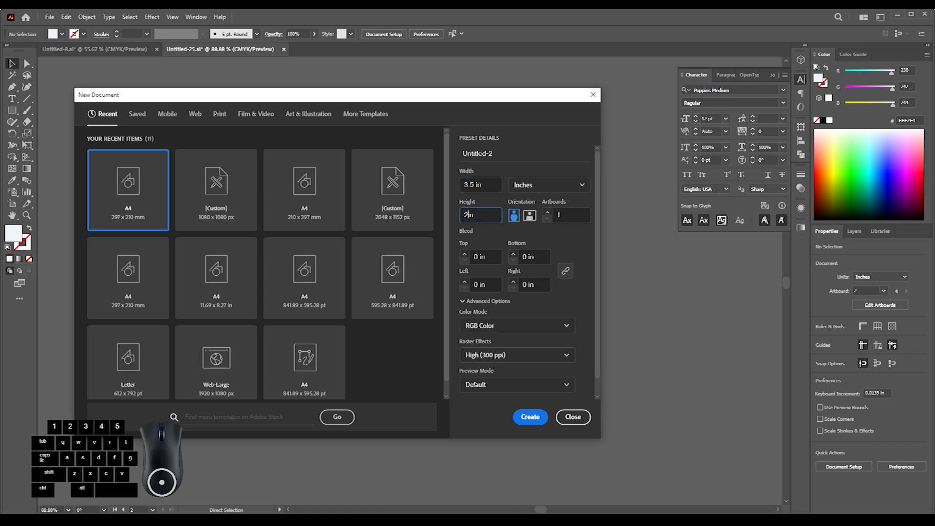
- Create a 3.5 × 2 in landscape document with two artboards, 0.125 in bleed on all sides and CMYK color mode
left_click(495, 326)
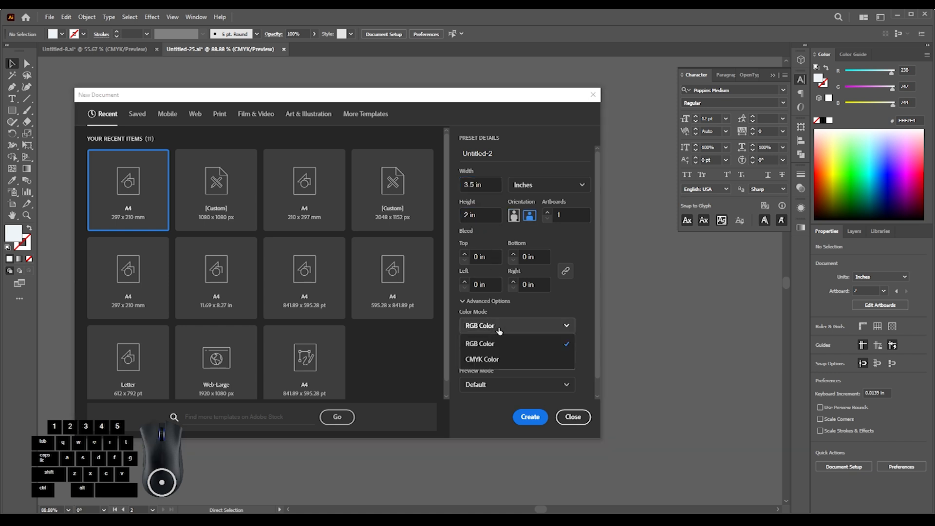
left_click(484, 359)
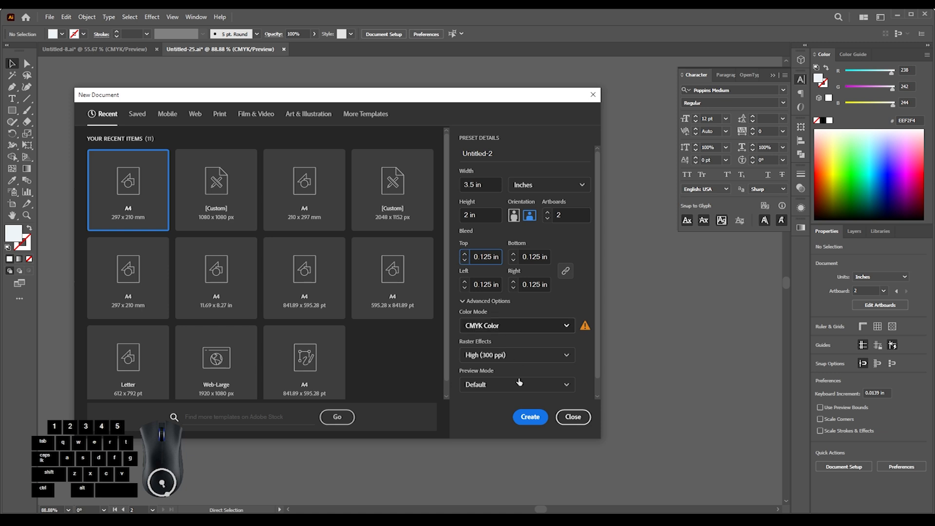
left_click(532, 418)
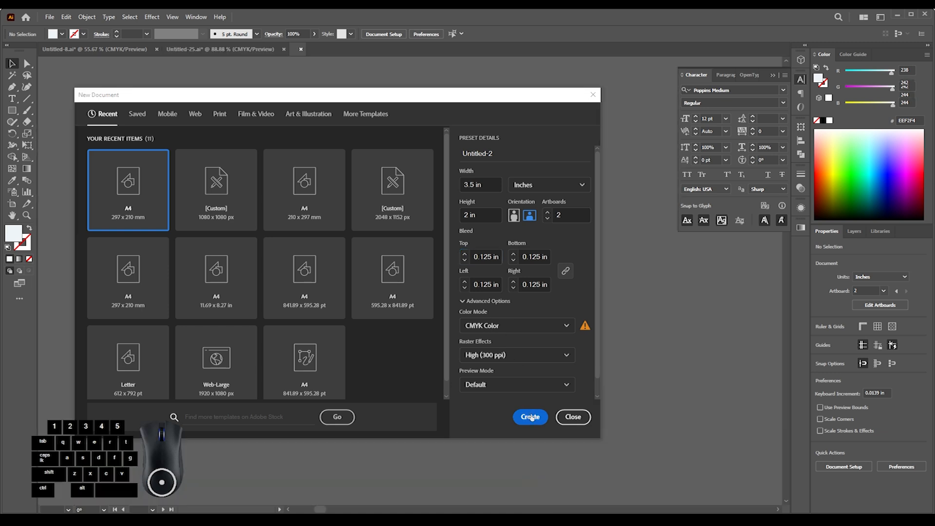
- Draw a 3.75 × 2.25 in rectangle over the full bleed area of each of the two artboards
left_click_drag(458, 267, 345, 265)
left_click_drag(348, 266, 358, 224)
left_click_drag(360, 222, 312, 223)
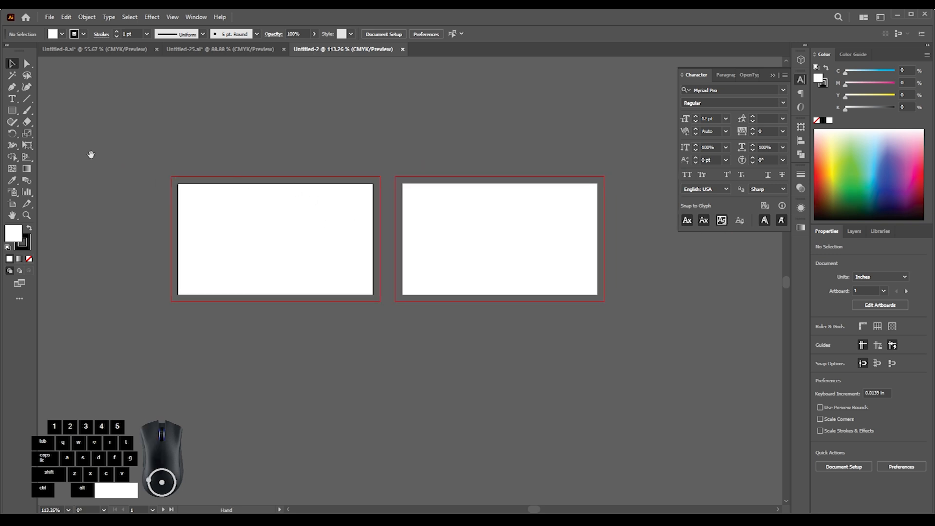
left_click(12, 112)
left_click_drag(170, 176, 380, 302)
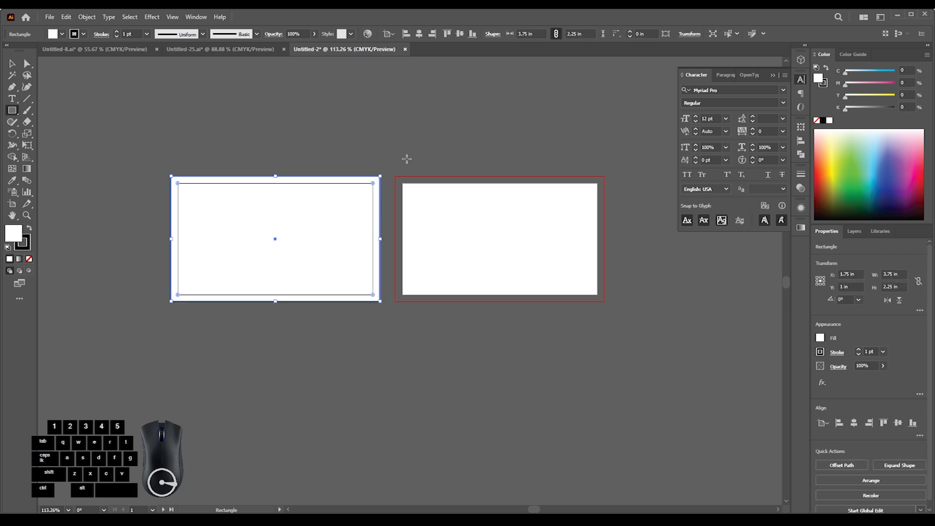
left_click_drag(397, 177, 603, 302)
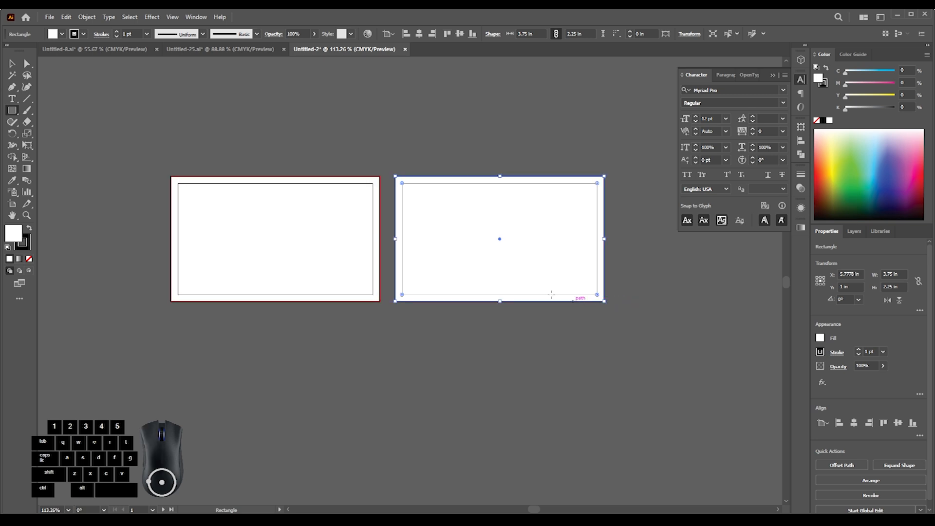
left_click(281, 139)
- Select both bleed-sized rectangles and remove their stroke
left_click_drag(380, 171, 451, 188)
left_click_drag(314, 142, 297, 147)
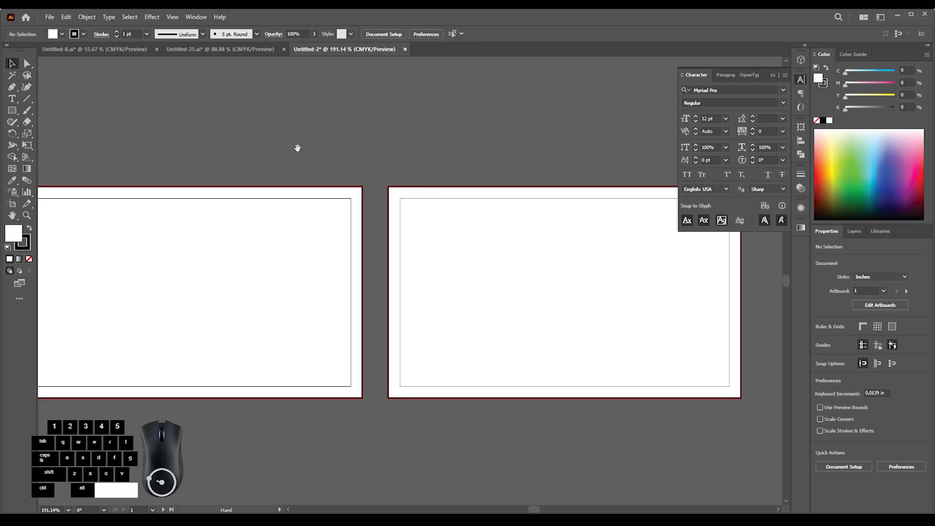
left_click_drag(447, 234, 448, 234)
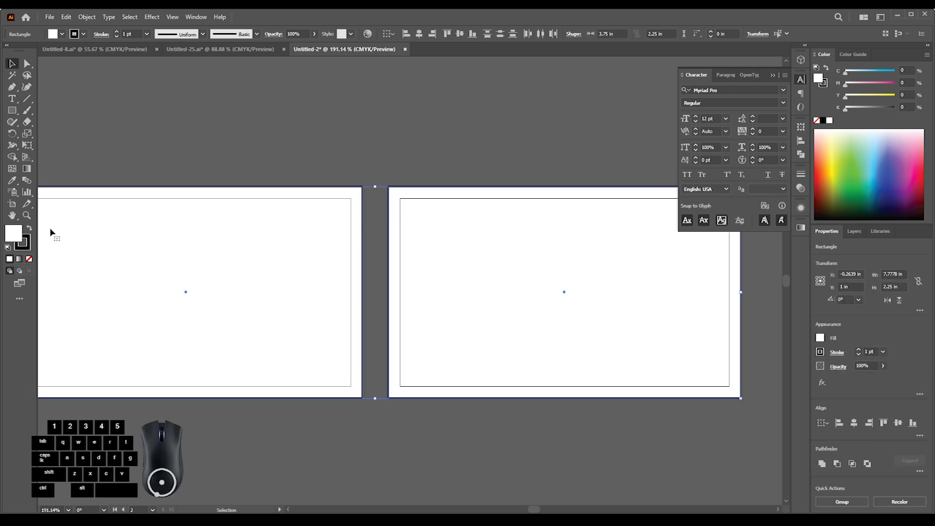
left_click(29, 261)
left_click(307, 146)
- Create inset copies of both rectangles using Offset Path with an offset of -0.25 in and miter joins
mouse_move(359, 168)
left_mouse_down()
mouse_move(340, 173)
mouse_move(344, 189)
mouse_move(392, 209)
mouse_move(388, 224)
mouse_move(383, 192)
mouse_move(383, 211)
left_mouse_up()
left_click(773, 76)
left_click_drag(341, 156, 409, 255)
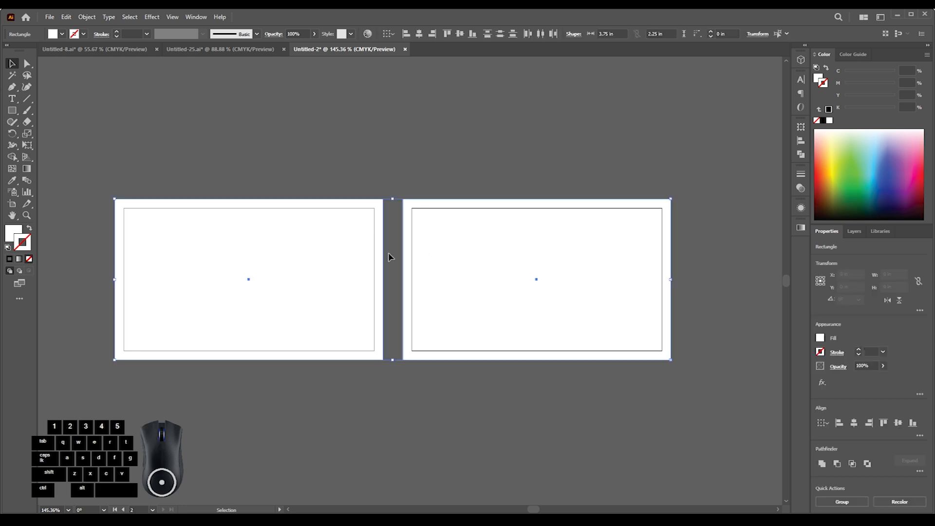
left_click(87, 18)
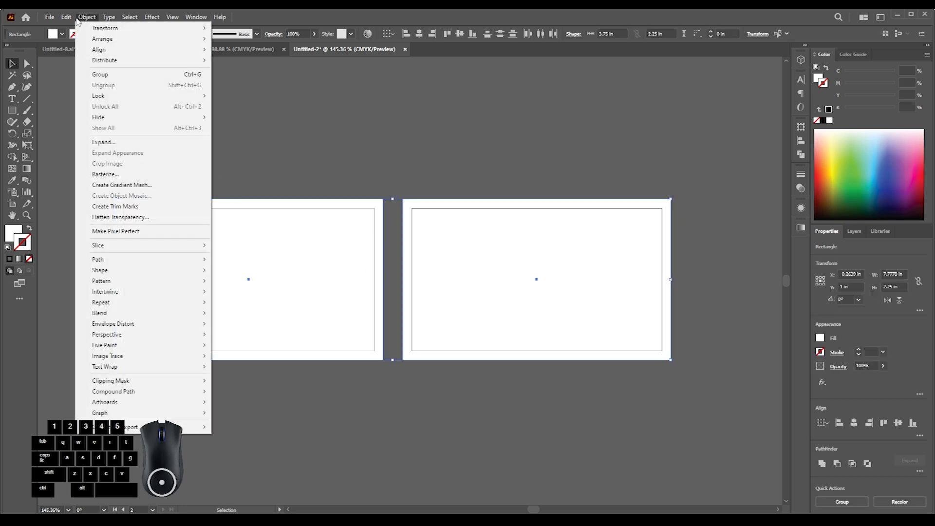
mouse_move(104, 260)
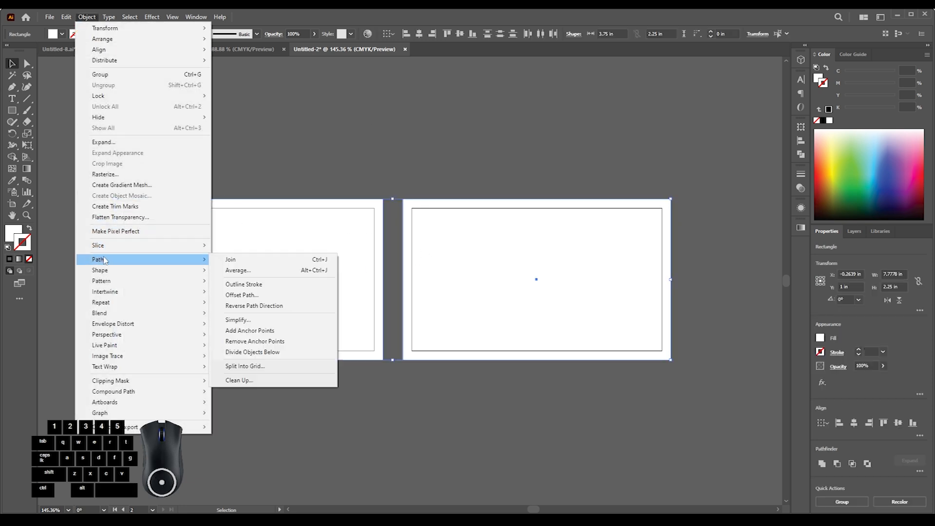
left_click(250, 296)
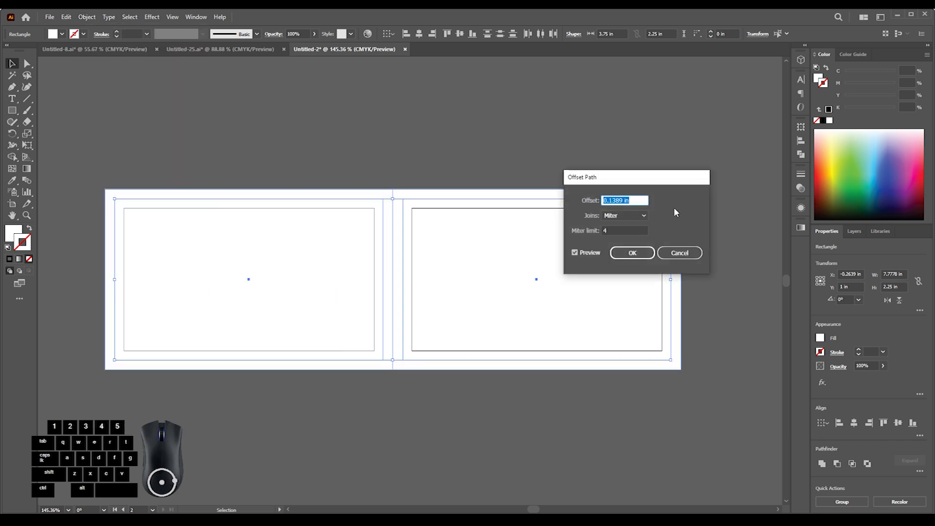
scroll(641, 200, "down", 1)
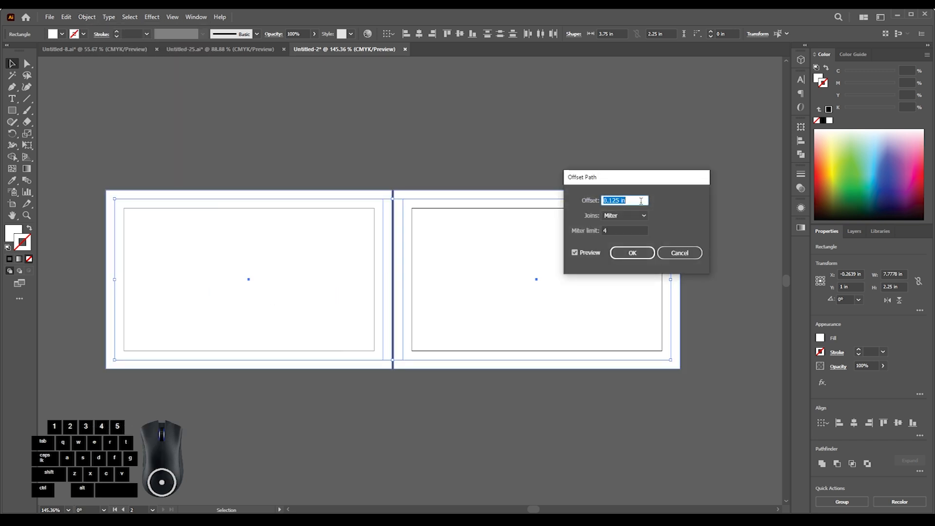
scroll(641, 201, "down", 9)
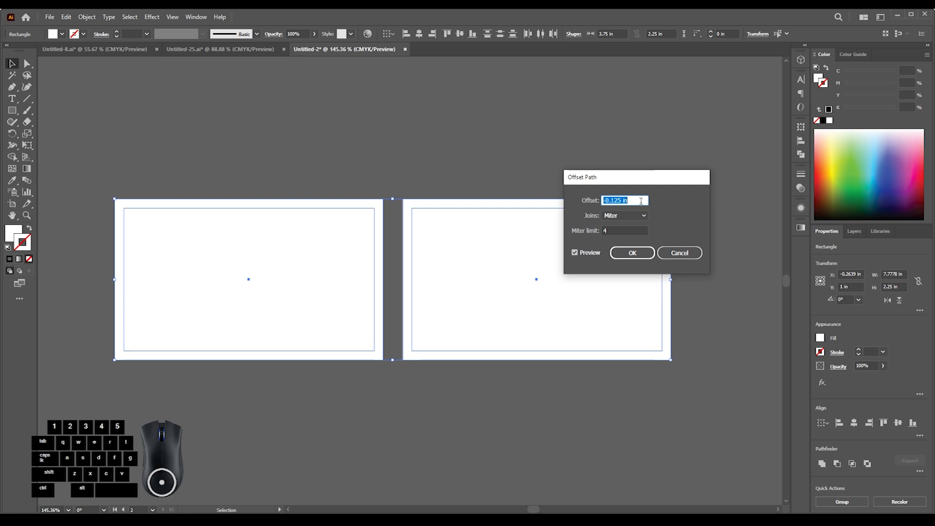
scroll(641, 200, "down", 18)
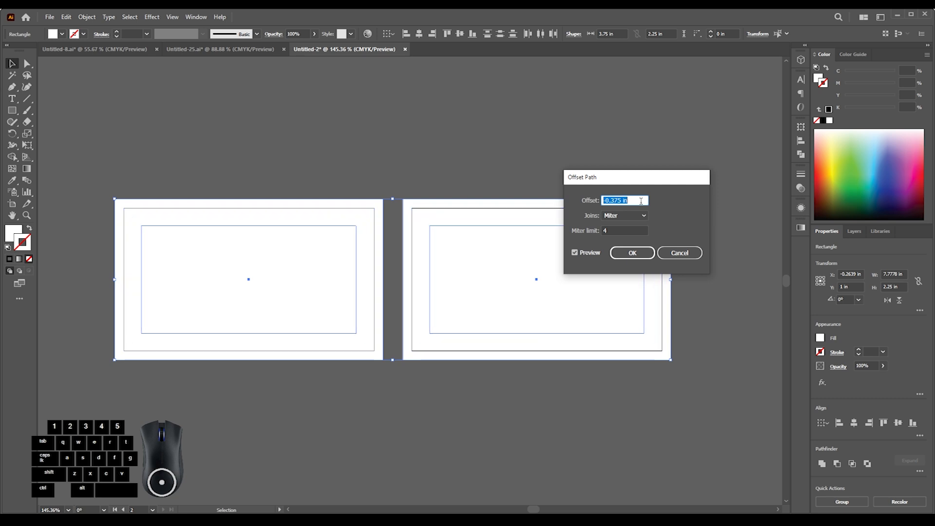
scroll(641, 200, "up", 9)
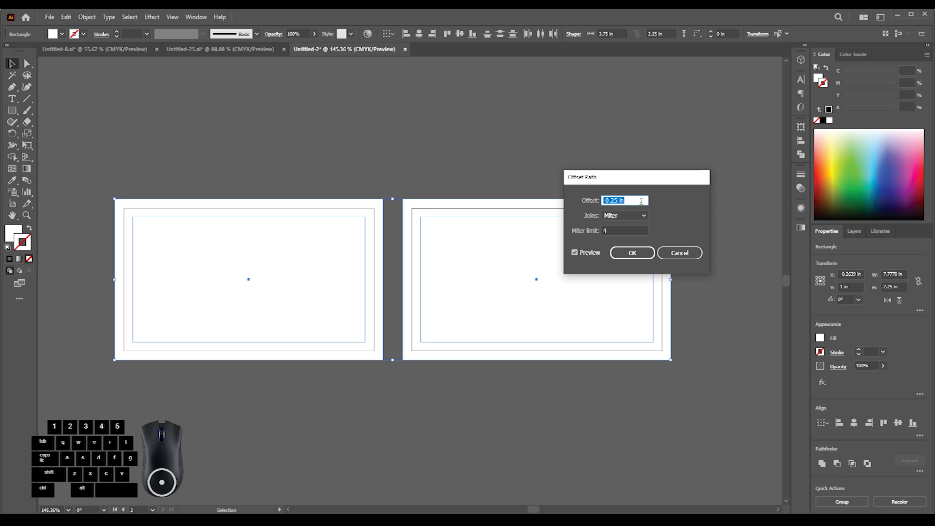
left_click(632, 253)
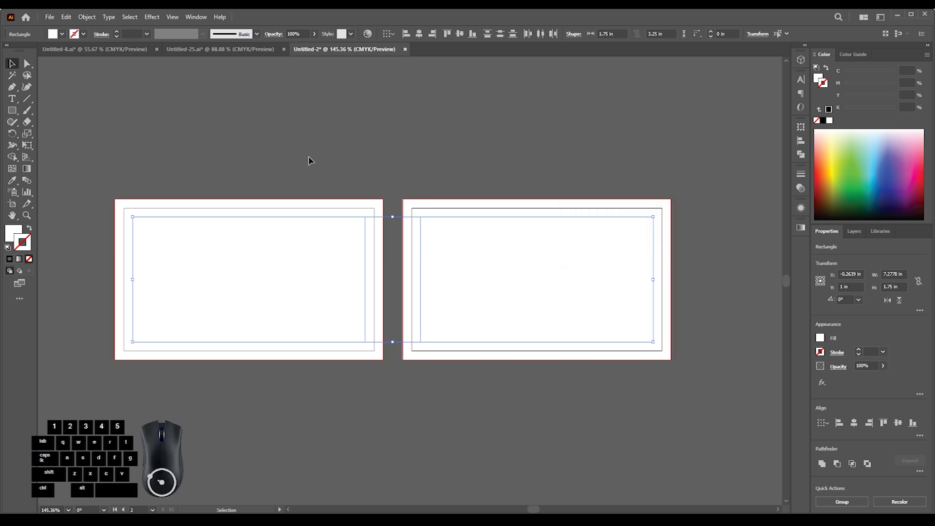
- Convert the bleed rectangles and their inset copies on both artboards into guides and lock them
left_click_drag(454, 263, 455, 262)
right_click(432, 211)
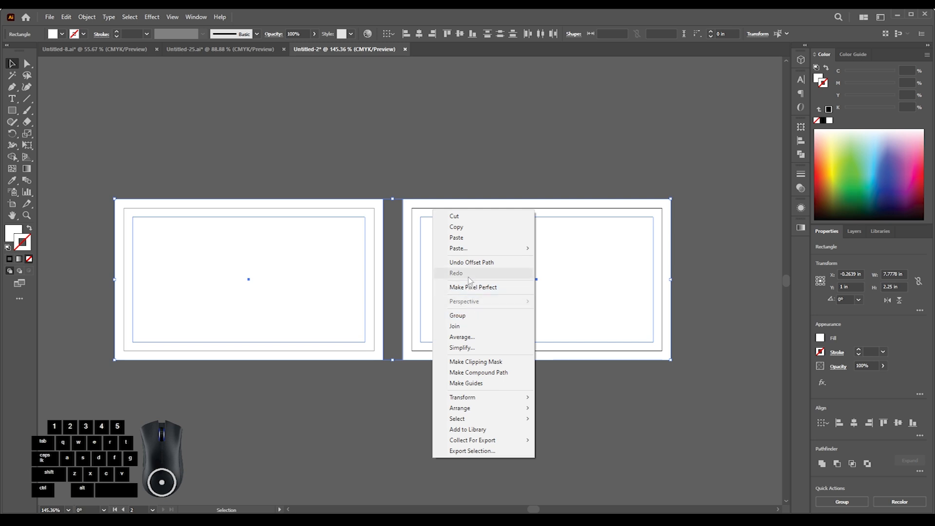
left_click(466, 382)
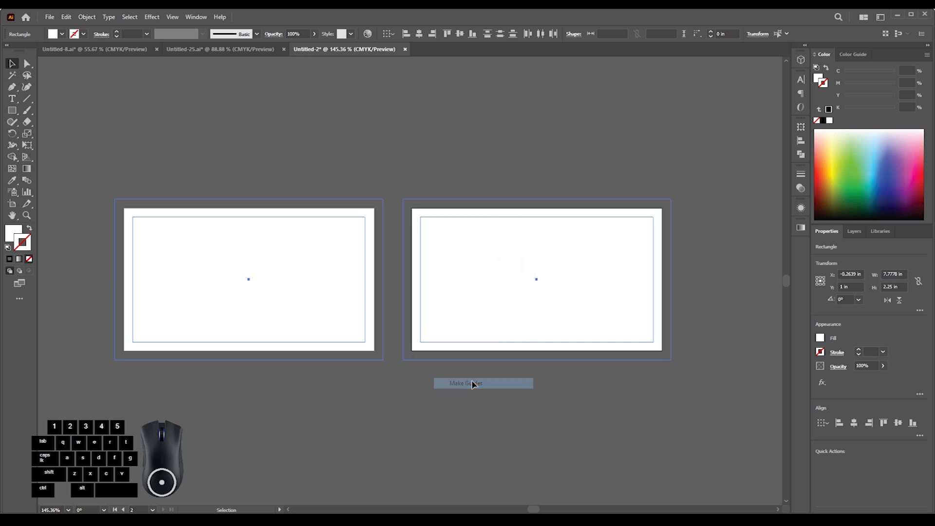
left_click_drag(337, 151, 434, 233)
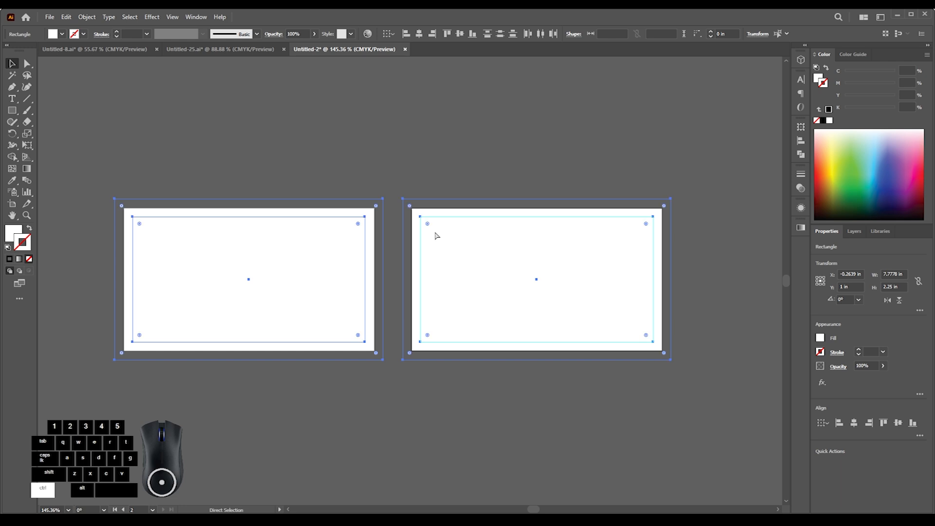
key("ctrl+2")
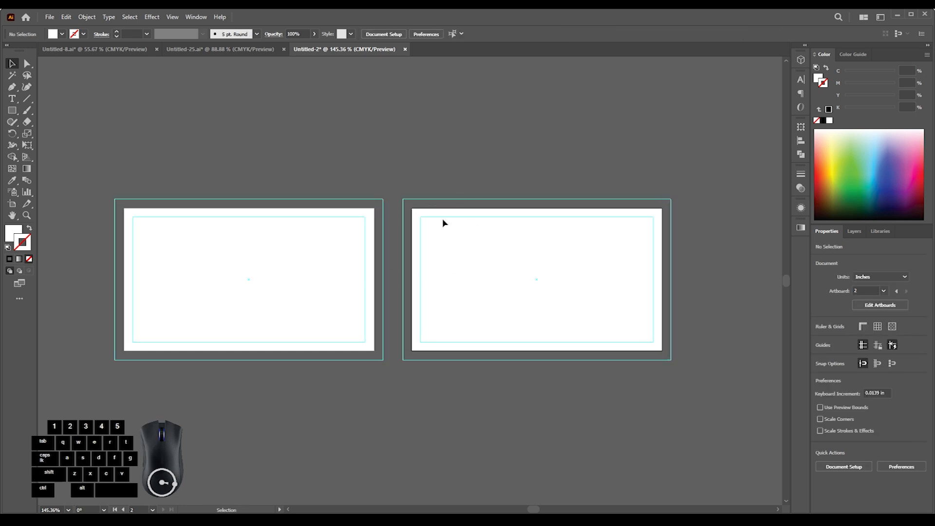
left_click(11, 112)
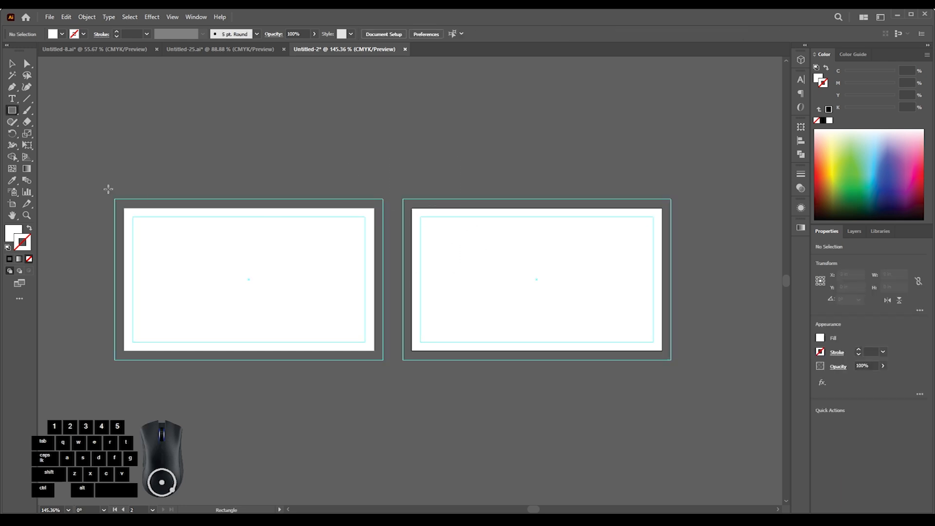
key("v")
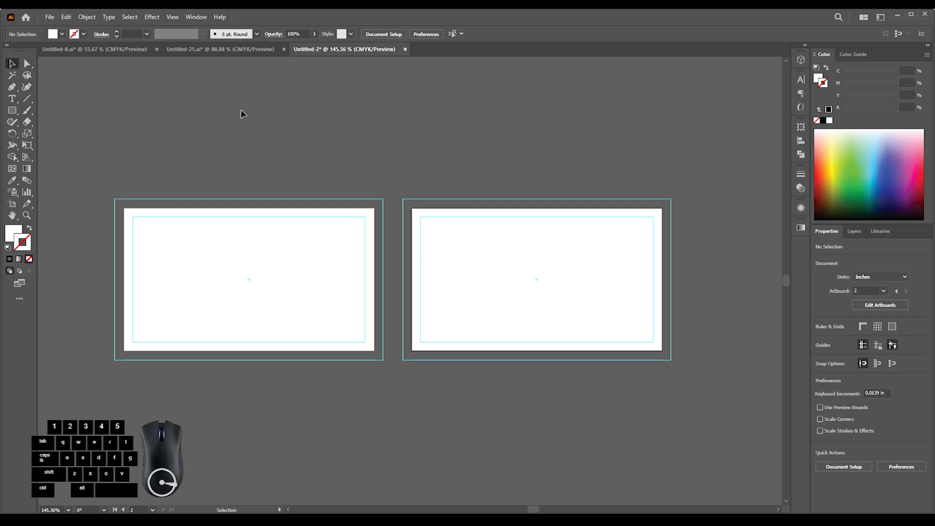
- Copy the card designs, contact details, QR code and logos from the Untitled-25 document and paste them above the artboards in Untitled-2
left_click(215, 54)
scroll(302, 138, "down", 2)
left_click_drag(299, 170, 364, 232)
left_click_drag(123, 131, 205, 175)
left_click(323, 167)
left_click_drag(418, 289, 332, 192)
left_click_drag(156, 147, 588, 363)
left_click_drag(509, 272, 414, 300)
left_click_drag(414, 300, 608, 183)
left_click(567, 257)
left_click_drag(421, 189, 453, 160)
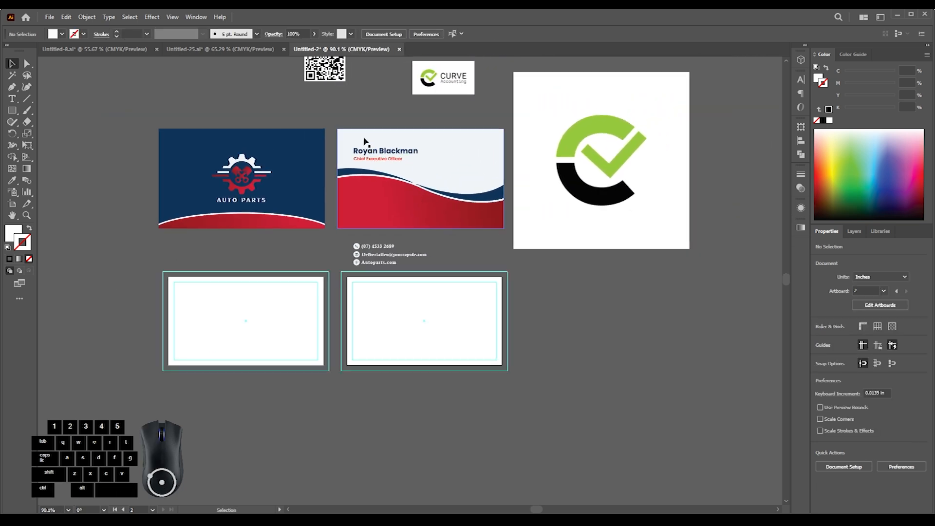
- Move the name-side card design onto the second artboard, fitting it to the outer bleed guide
left_click_drag(483, 221, 485, 222)
left_click_drag(464, 202, 468, 347)
left_click_drag(453, 344, 555, 339)
left_click_drag(449, 335, 454, 314)
left_click(453, 314)
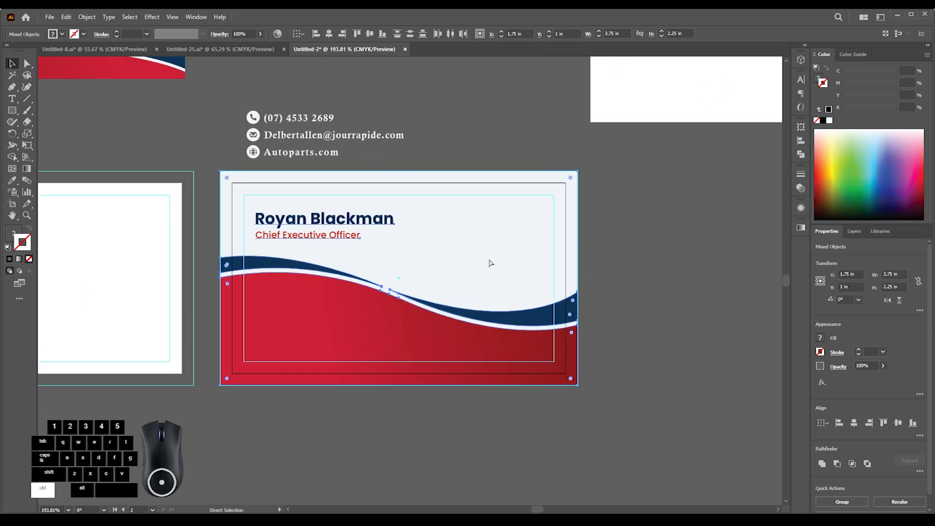
left_click(612, 203)
- Move the contact details block slightly higher above the second artboard and ungroup the card artwork
left_click_drag(479, 237, 419, 269)
left_click_drag(367, 254, 391, 229)
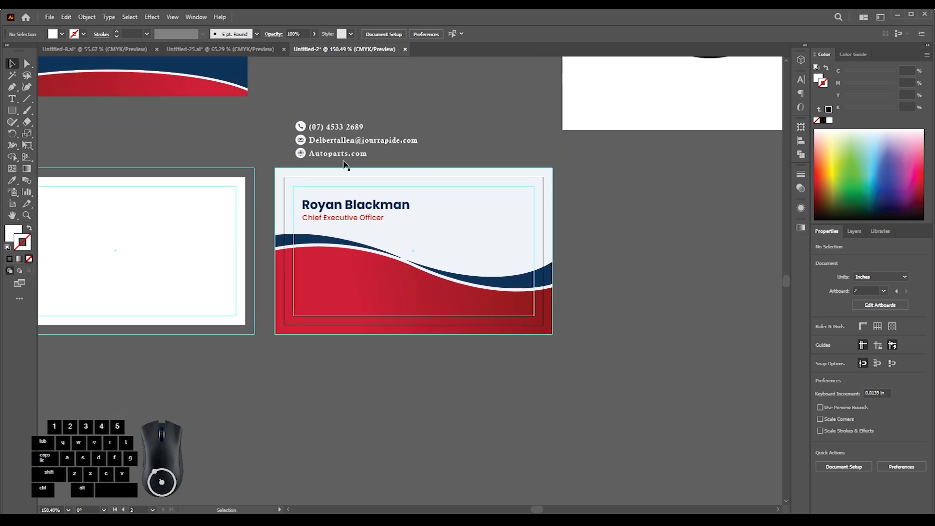
left_click_drag(329, 161, 330, 142)
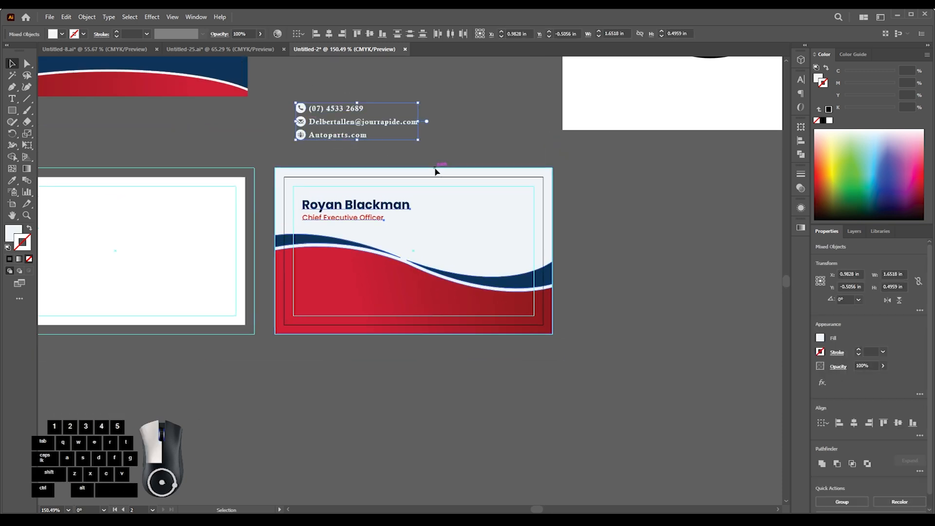
left_click(435, 203)
key("ctrl+shift+g")
left_click(626, 233)
left_click_drag(287, 208, 395, 227)
left_click_drag(382, 226, 307, 243)
left_click_drag(404, 214, 288, 273)
left_click_drag(481, 151, 335, 270)
left_click_drag(402, 116, 389, 169)
left_click_drag(315, 275, 342, 299)
left_click_drag(300, 224, 280, 232)
left_click_drag(237, 155, 244, 102)
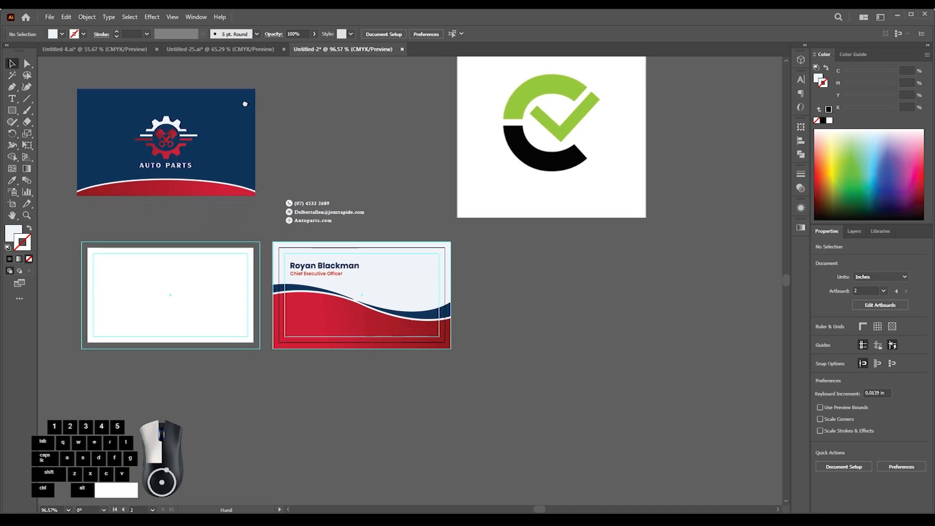
- Paste the new phone number as separate text below the contact details and match its style to the existing phone line with the Eyedropper
left_click_drag(297, 232, 371, 238)
left_click_drag(431, 289, 433, 292)
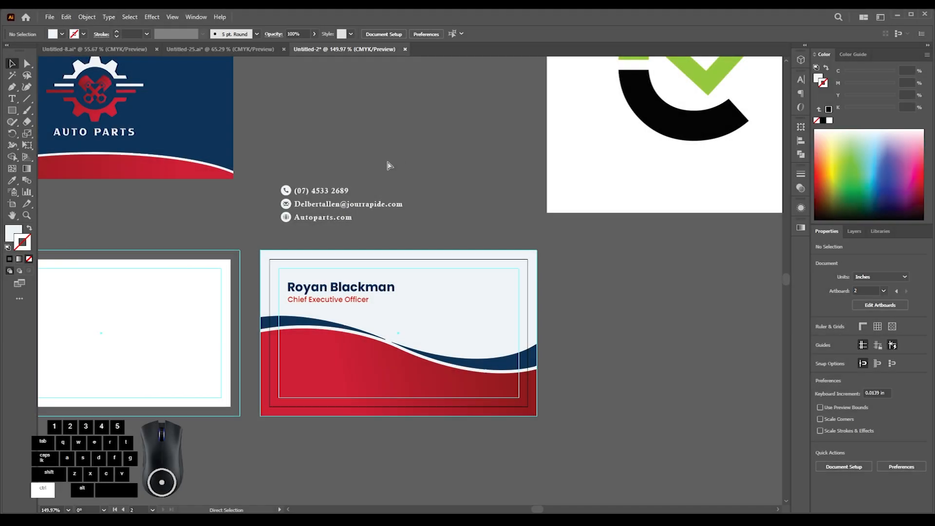
key("ctrl+v")
left_click_drag(423, 280, 431, 233)
left_click_drag(257, 172, 322, 186)
left_click(370, 212)
left_click_drag(360, 223, 354, 250)
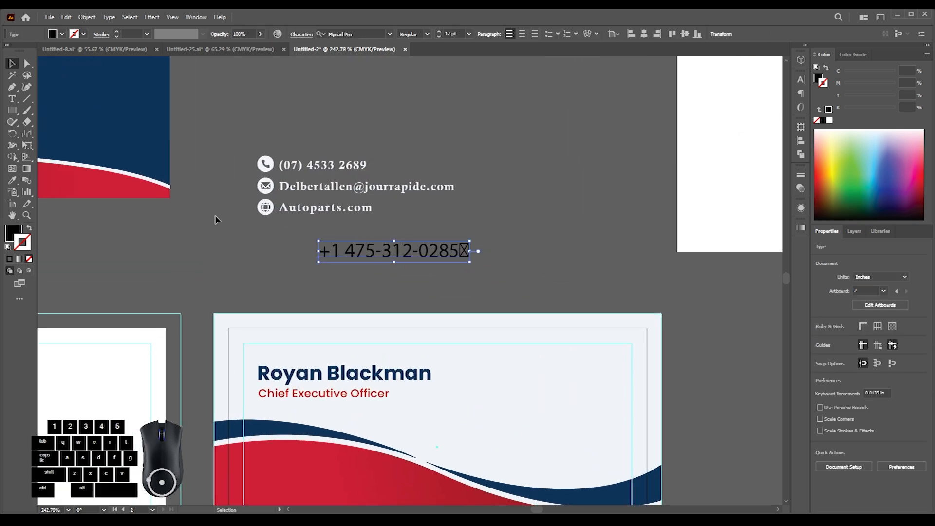
left_click(310, 172)
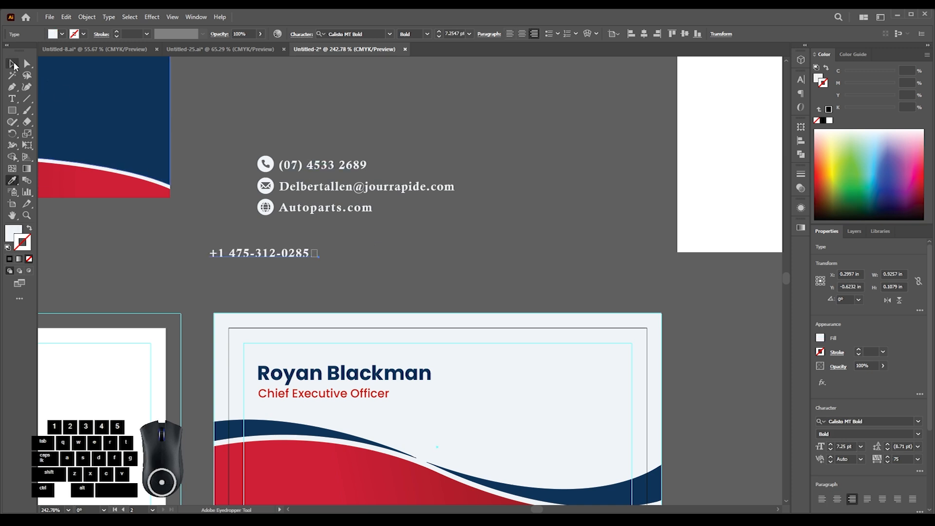
- Delete the stray box character at the end of the pasted phone number
key("t")
left_click(312, 253)
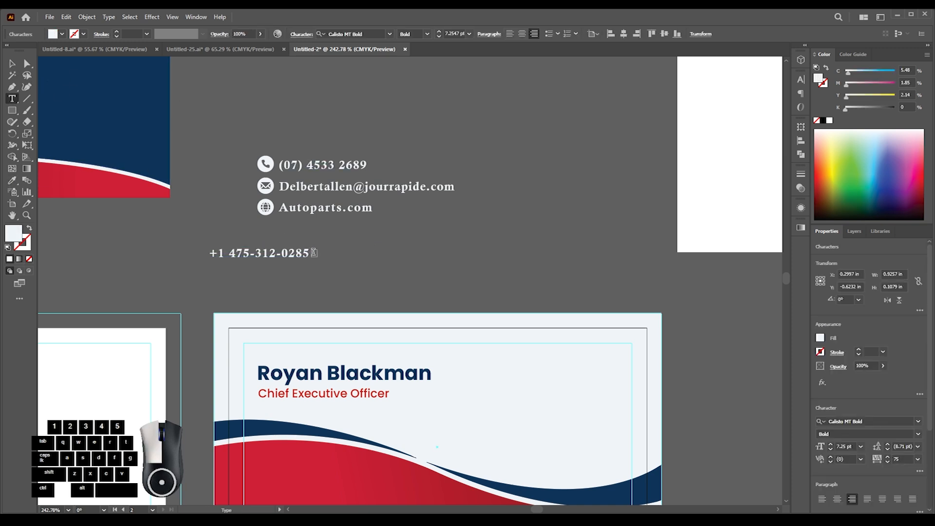
left_click(247, 203)
- Place the new phone number beside the phone icon and delete the old phone, e-mail and website text
left_click(280, 214)
left_click_drag(280, 214, 413, 220)
left_click_drag(245, 258, 312, 171)
left_click(419, 148)
left_click_drag(420, 148, 455, 227)
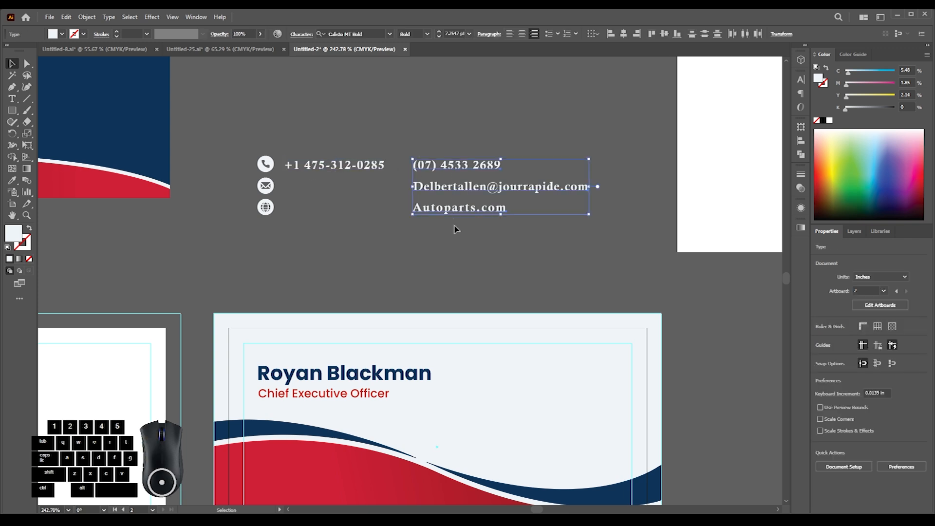
key("Delete")
- Set the phone number's font to Poppins Medium and shift it so it sits clear of the phone icon
left_click(368, 167)
left_click(801, 80)
left_click(746, 90)
type("pop")
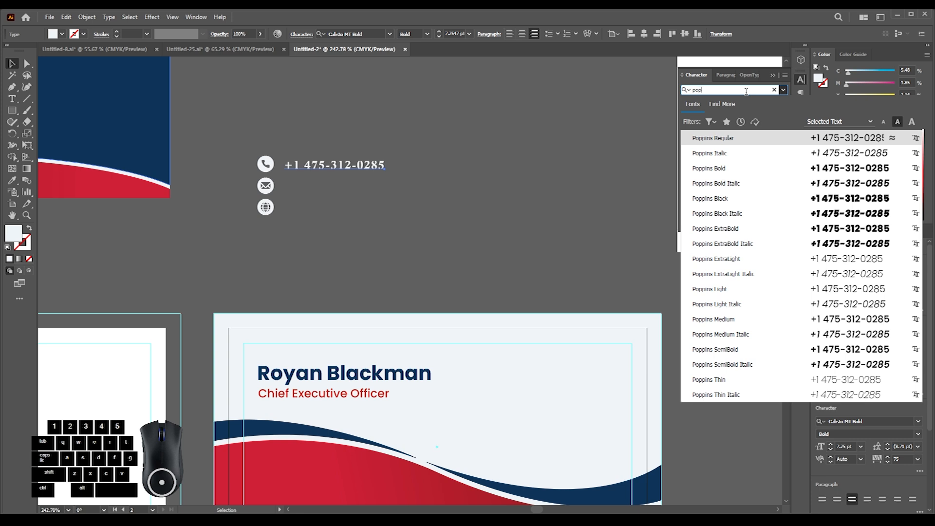
left_click(738, 320)
left_click(295, 195)
scroll(298, 173, "up", 3)
left_click_drag(331, 160, 357, 159)
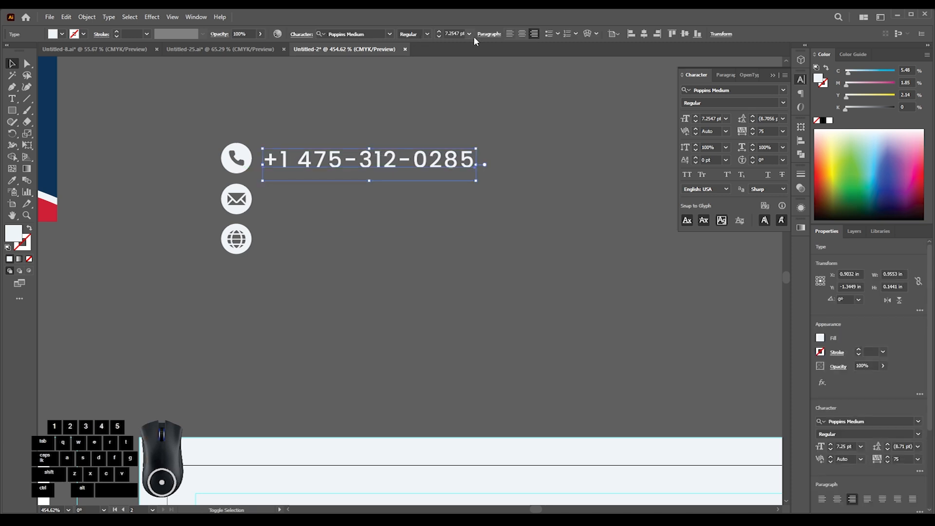
- Left-align the phone number text beside the phone icon and set its tracking to 0
left_click(510, 33)
left_click_drag(517, 167, 312, 154)
left_click(782, 132)
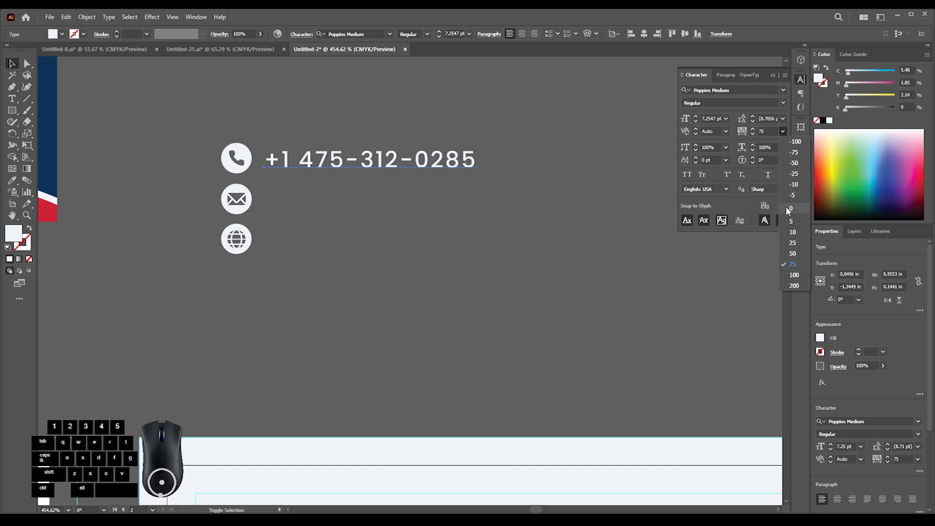
left_click(789, 209)
left_click(438, 204)
left_click(319, 185, "ctrl")
left_click_drag(319, 185, 359, 178)
left_click_drag(359, 177, 345, 177)
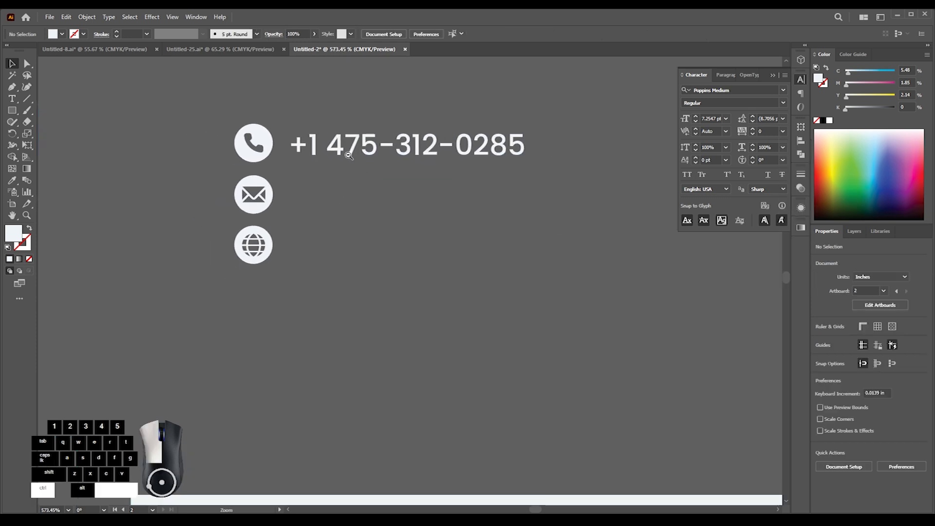
left_click_drag(373, 147, 373, 145)
left_click_drag(364, 160, 344, 164)
left_click_drag(370, 137, 369, 222)
double_click(340, 177)
left_click_drag(310, 176, 529, 182)
key("ctrl+v")
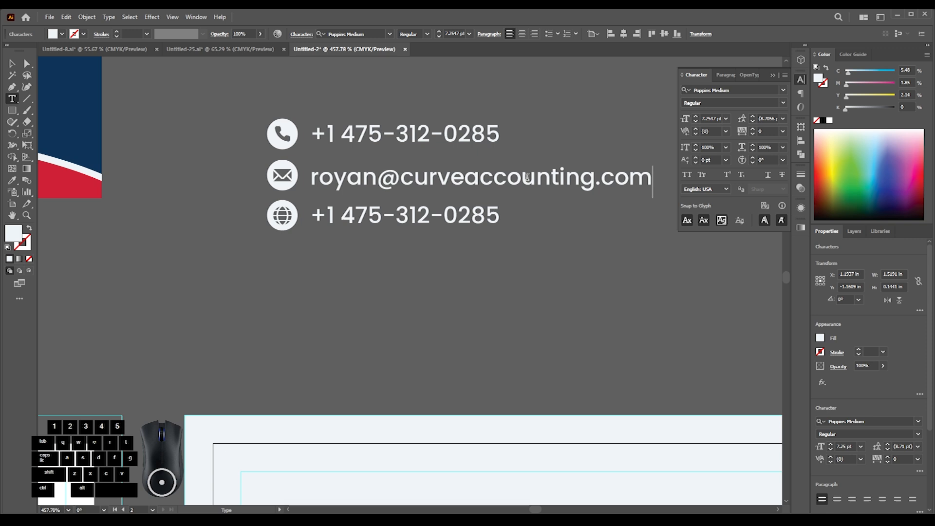
left_click_drag(311, 215, 474, 216)
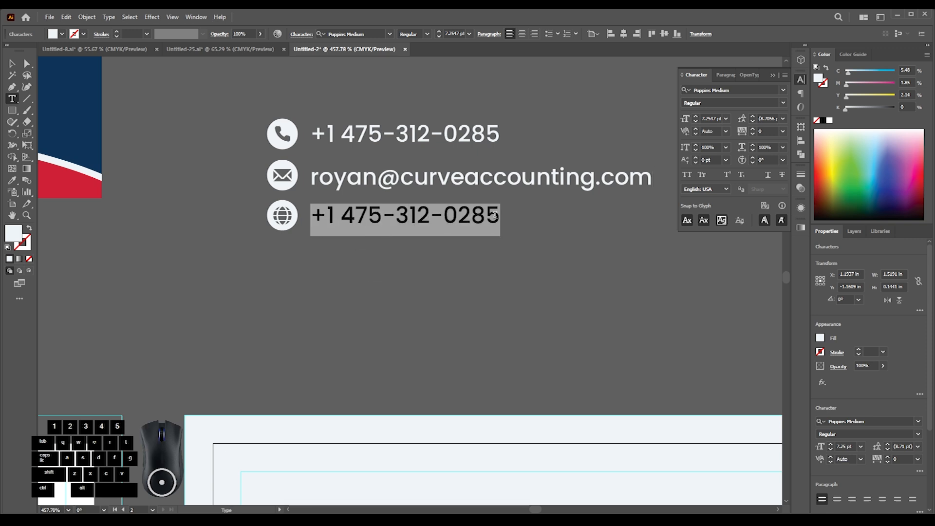
type("www.curveaccounting.com")
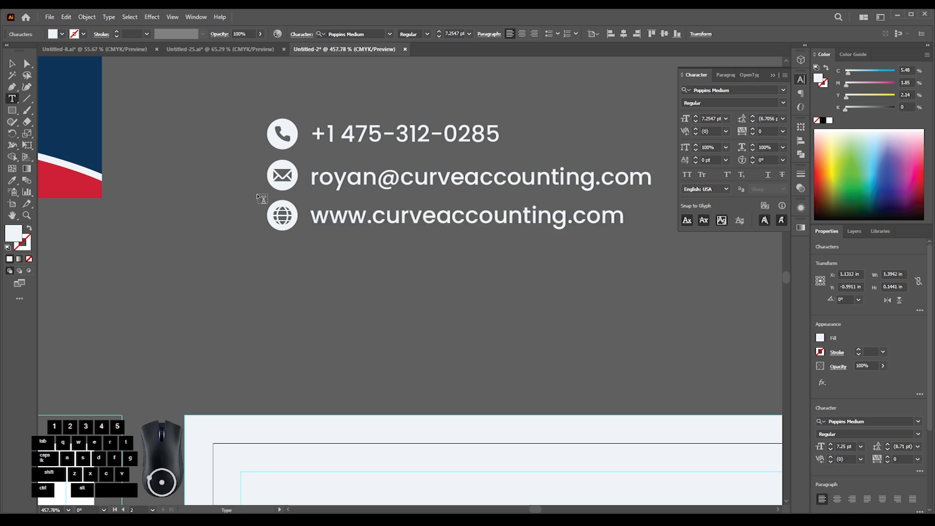
- Duplicate the globe icon and website line below the list and replace the copied text with the postal address
left_click(12, 64)
left_click(239, 234)
left_click_drag(353, 228, 362, 256)
left_click(310, 268)
double_click(317, 258)
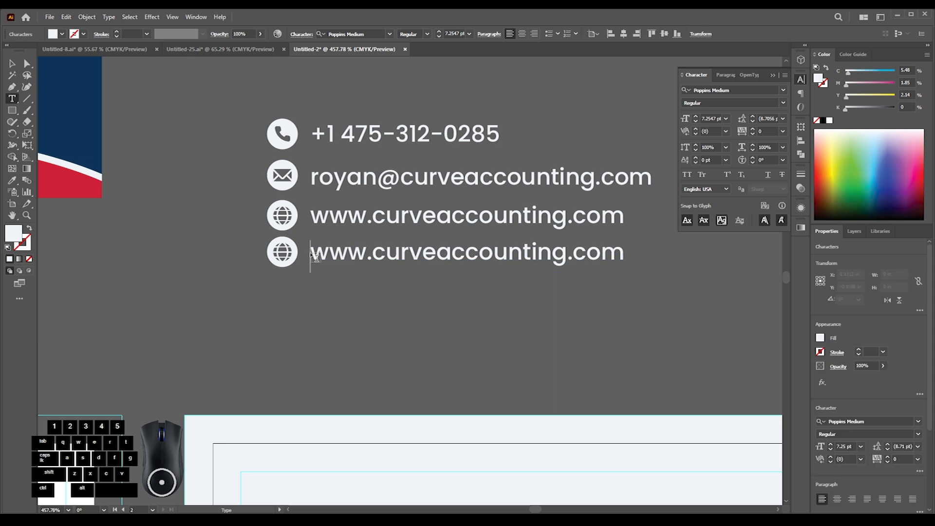
left_click_drag(321, 254, 695, 266)
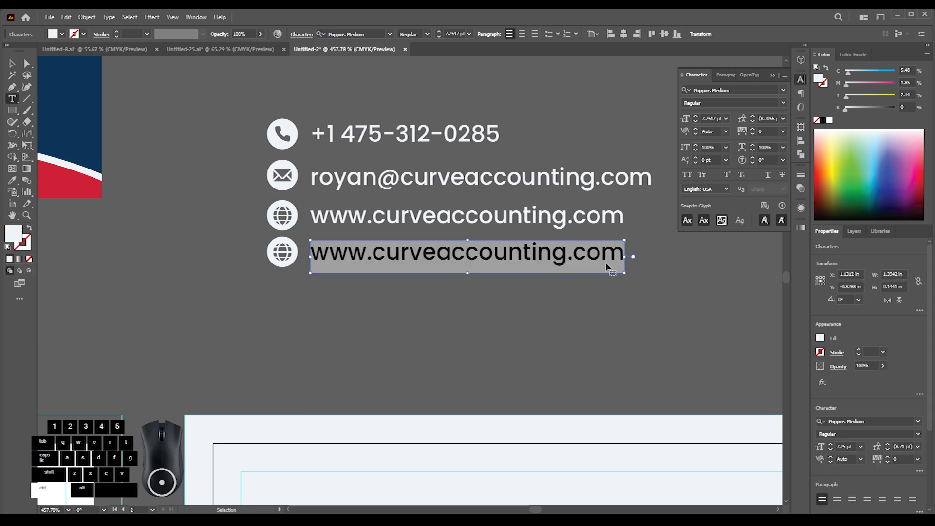
type("Hamden, Connecticut, 06514")
- Switch to the Untitled-8 document, ungroup its contact icon artwork and copy the location pin icon
left_click(11, 65)
left_click(220, 190)
left_click_drag(190, 144, 209, 198)
left_click(120, 50)
left_click(190, 221)
left_click_drag(231, 270, 486, 300)
left_click_drag(306, 309, 285, 151)
left_click(261, 315)
key("ctrl+shift+g")
left_click(119, 165)
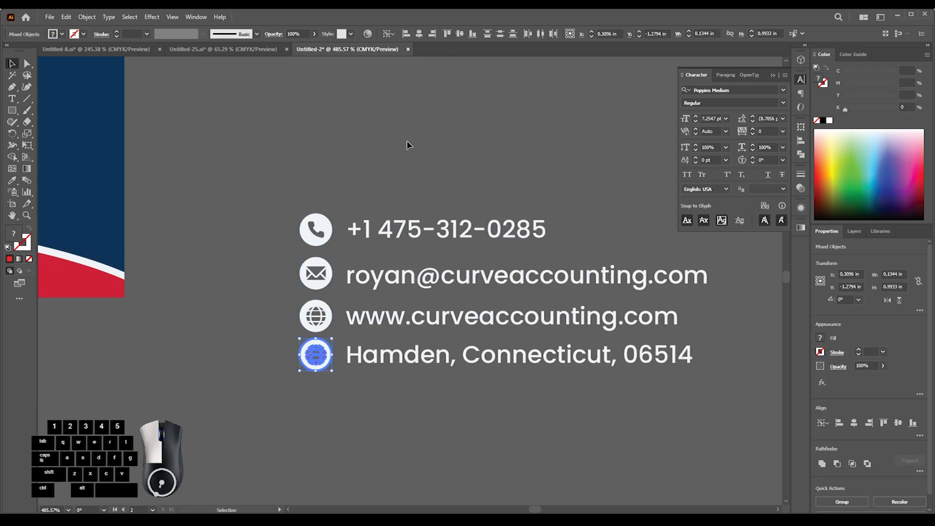
- Place the location pin icon beside the address line and delete the duplicated globe icon underneath it
left_click(408, 145)
left_click_drag(301, 388, 390, 374)
left_click(335, 337)
left_click_drag(326, 315, 326, 305)
left_click(349, 374)
left_click(336, 333)
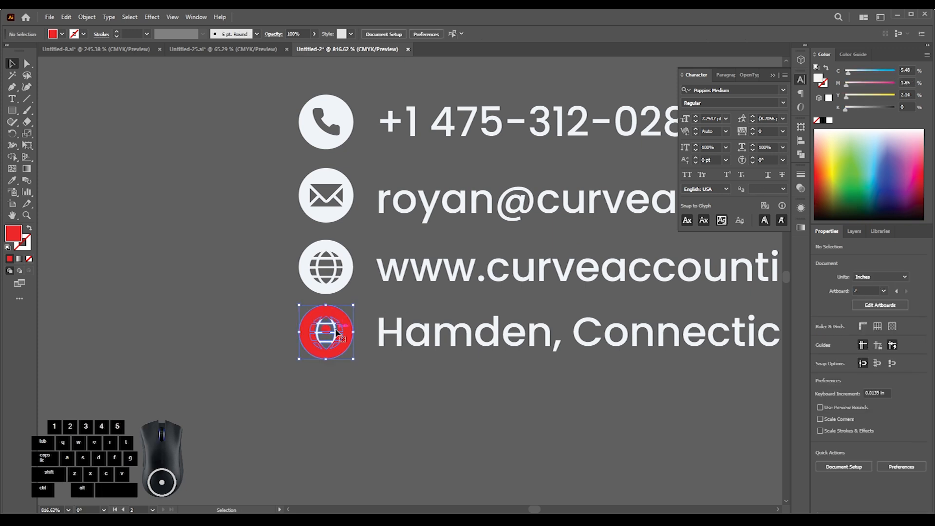
key("Delete")
left_click_drag(375, 362, 287, 343)
- Set the font of all four contact lines to Poppins Light
left_click(292, 191)
left_click(752, 90)
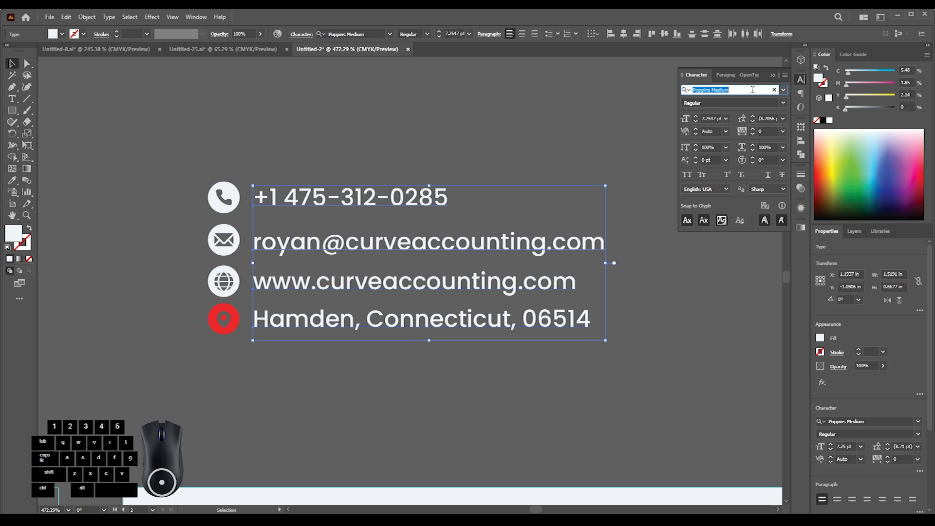
type("pop")
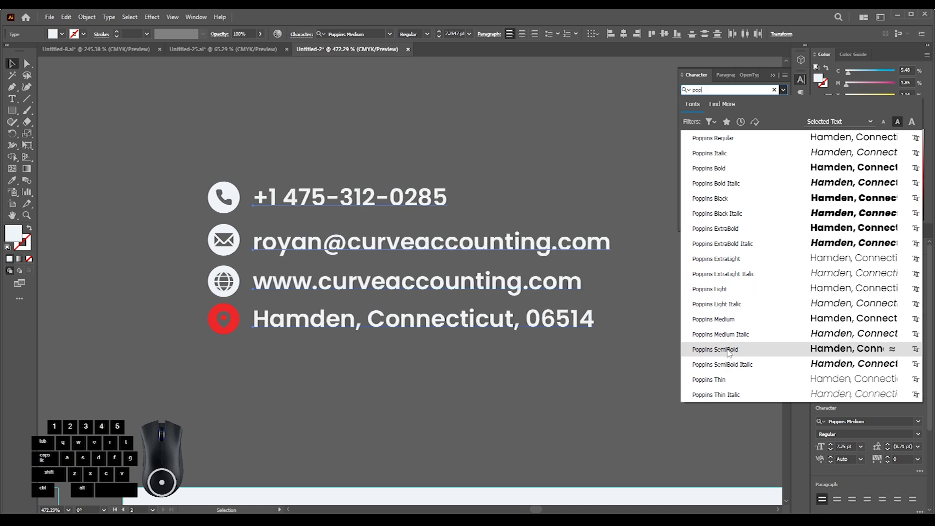
left_click(726, 291)
left_click(576, 357)
- Align the four contact text lines to a common left edge
left_click_drag(457, 314, 371, 219)
left_click_drag(371, 219, 442, 220)
left_click_drag(417, 267, 390, 194)
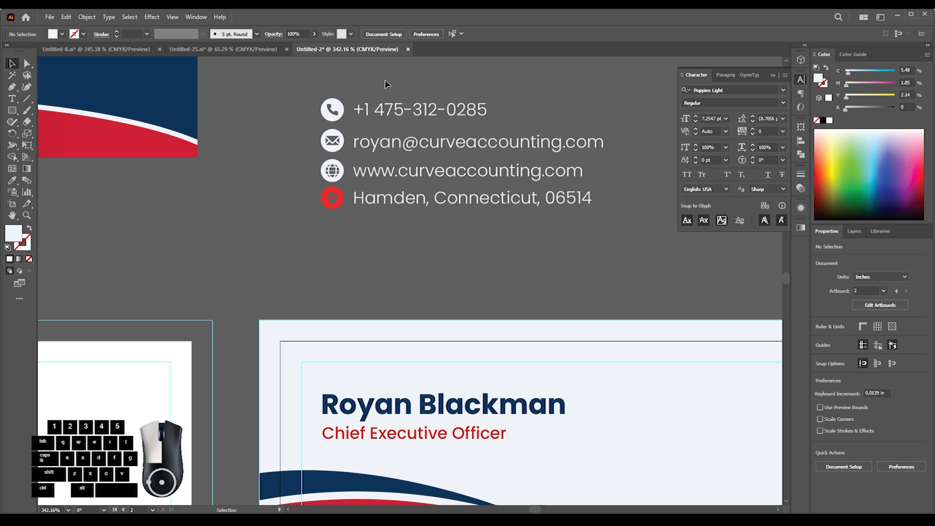
left_click_drag(385, 83, 419, 259)
left_click(611, 34)
left_click(621, 123)
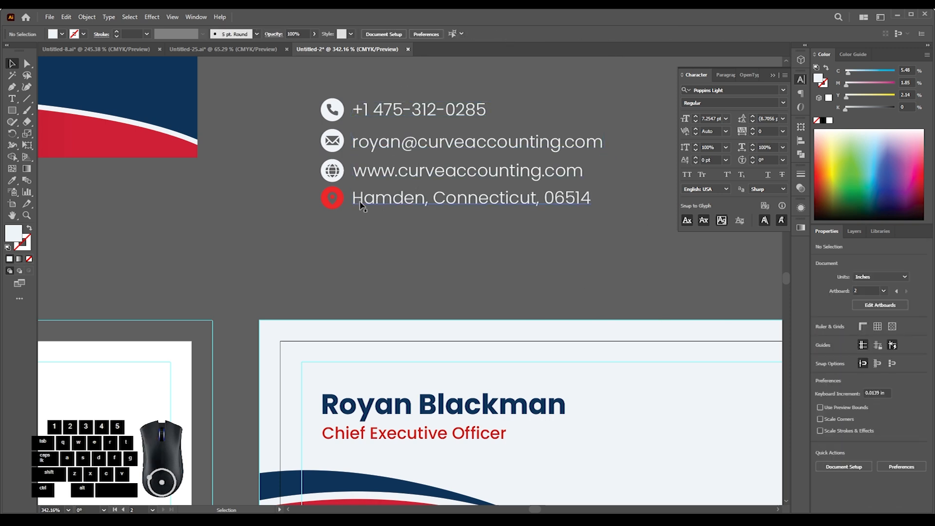
- Fill the four contact icons with black
left_click_drag(340, 189, 343, 218)
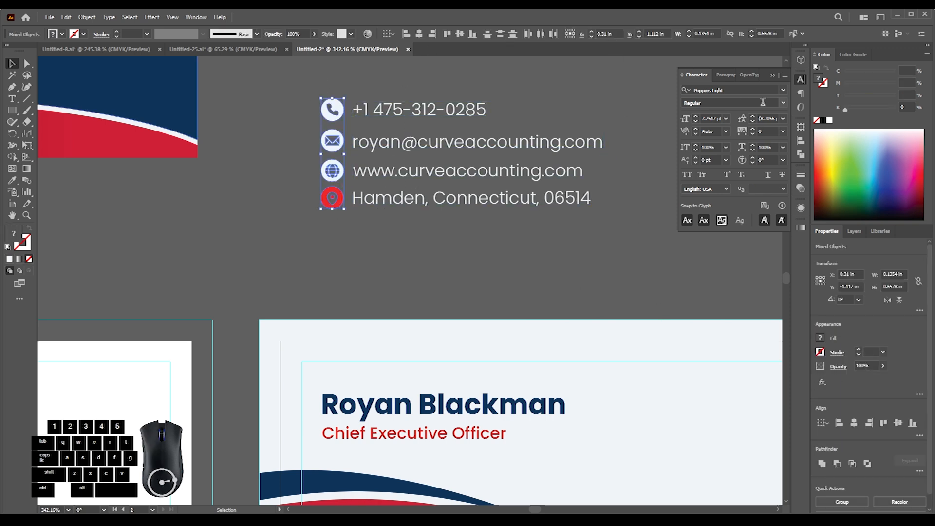
left_click(824, 120)
left_click(566, 264)
- Recolor the large lower wave on the name side of the card with the logo's black, sampled with the Eyedropper
left_click_drag(382, 189, 326, 231)
left_click_drag(327, 231, 282, 310)
left_click_drag(397, 167, 350, 248)
left_click_drag(602, 103, 584, 254)
left_click_drag(401, 331, 309, 315)
left_click_drag(297, 317, 301, 341)
left_click(301, 339)
key("i")
left_click(543, 273)
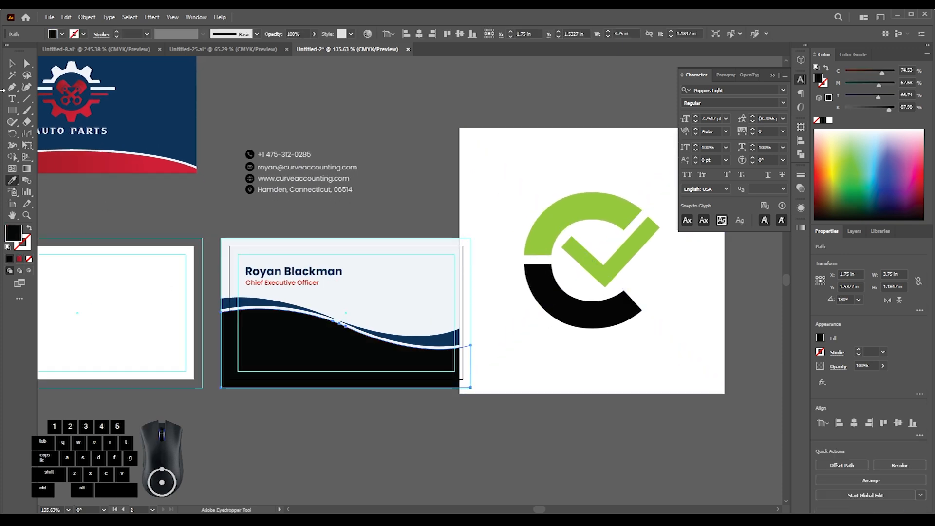
- Recolor both thin navy wave bands with the logo's green, sampled with the Eyedropper
left_click(252, 307)
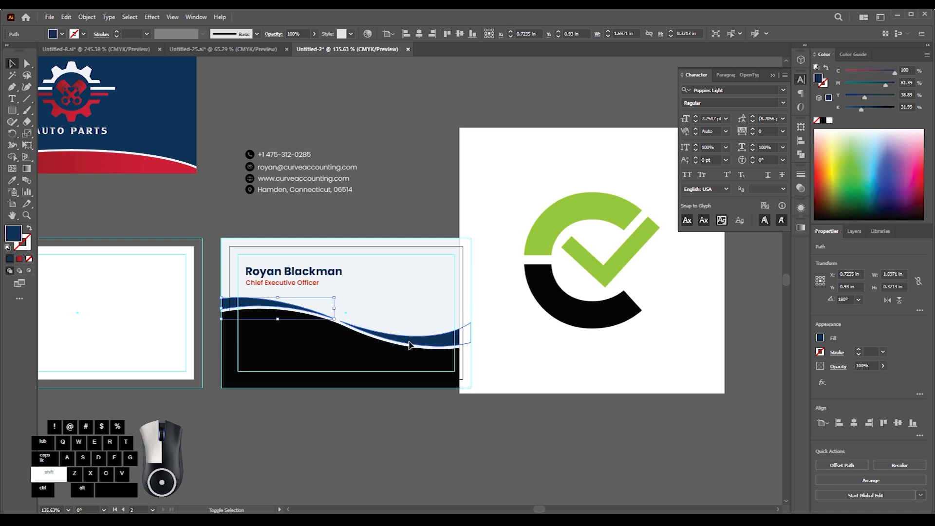
left_click(409, 345, "shift")
left_click(13, 181)
left_click(614, 204)
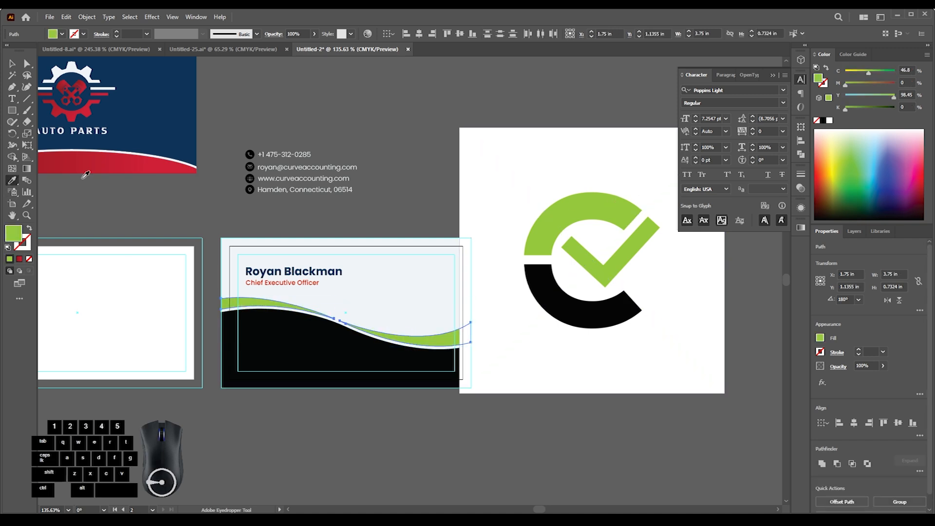
- Change the large lower wave's fill to the softer black #161616
left_click(301, 235)
left_click_drag(525, 260, 559, 247)
left_click_drag(386, 306, 392, 305)
left_click_drag(392, 305, 390, 263)
left_click_drag(247, 302, 288, 305)
left_click(267, 301)
double_click(11, 240)
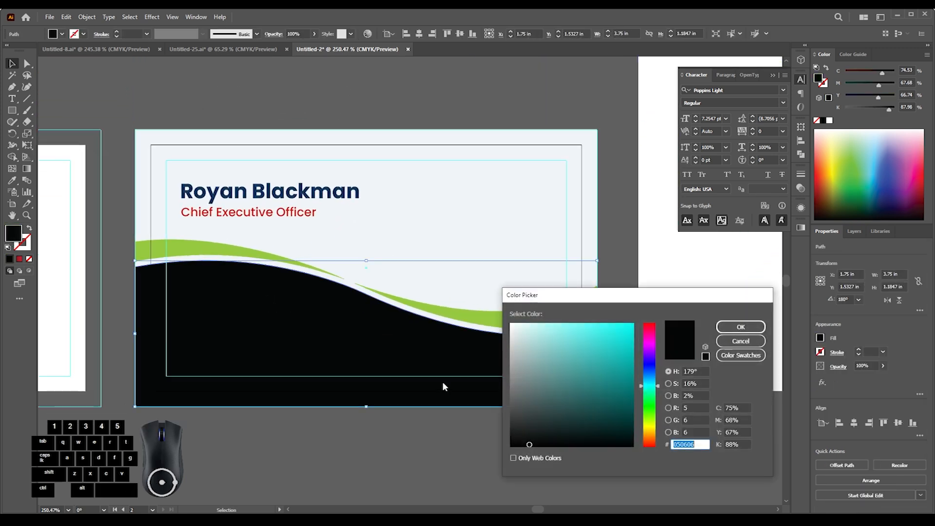
left_click(510, 435)
left_click(740, 327)
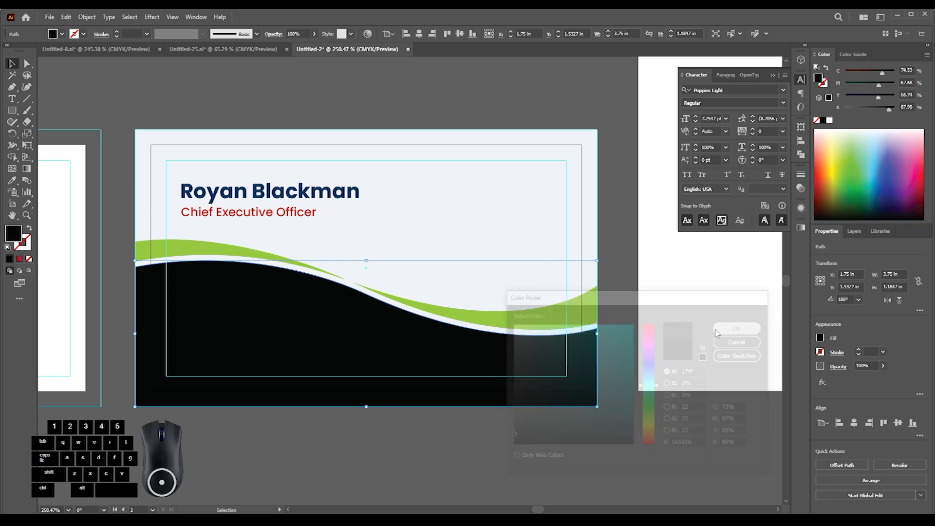
left_click(623, 314)
- Duplicate the off-white card background onto the blank artboard and center it there
left_click(308, 332, "ctrl+alt")
left_click_drag(308, 332, 292, 282)
left_click_drag(244, 242, 300, 243)
left_click_drag(554, 289, 259, 284)
left_click(418, 34)
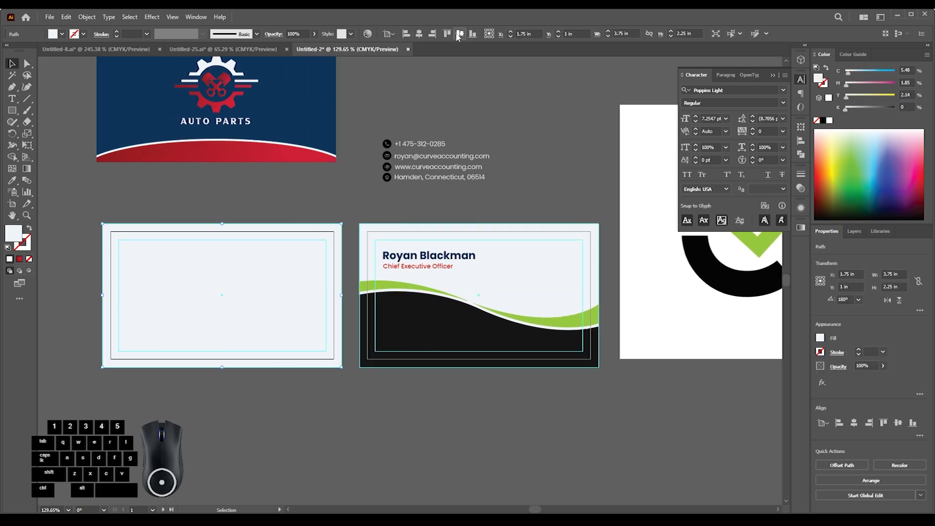
left_click(514, 117)
- Fill all the contact icons and contact text lines with white
left_click_drag(263, 277, 360, 290)
left_click_drag(371, 289, 329, 294)
left_click_drag(352, 275, 299, 296)
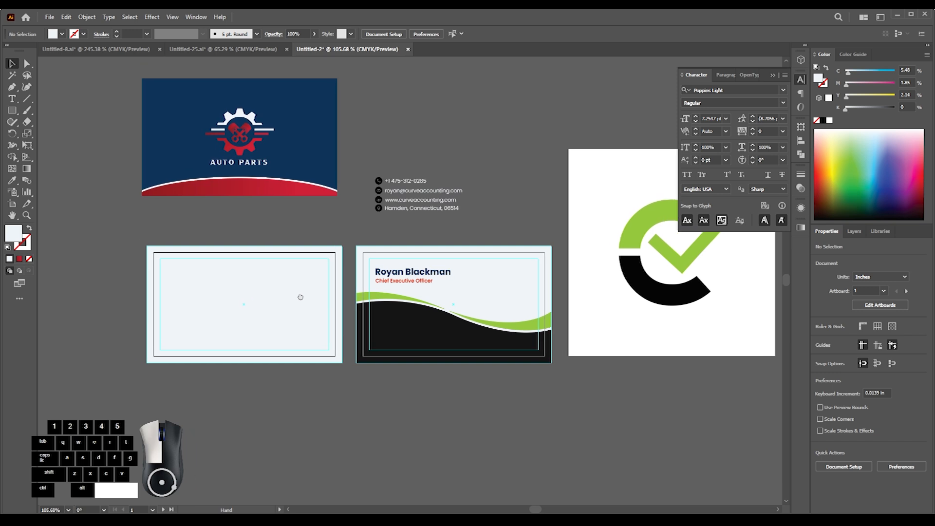
left_click_drag(413, 210, 403, 231)
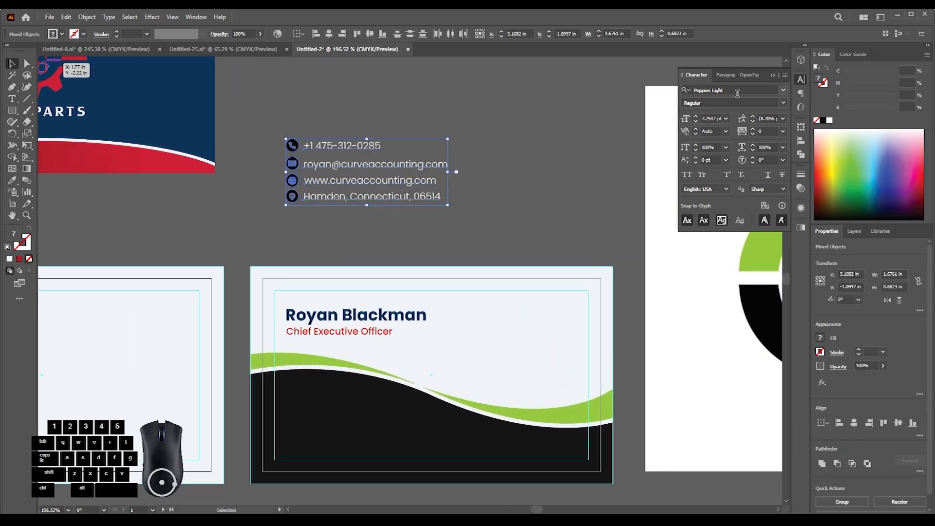
left_click(510, 194)
left_click_drag(347, 202, 347, 206)
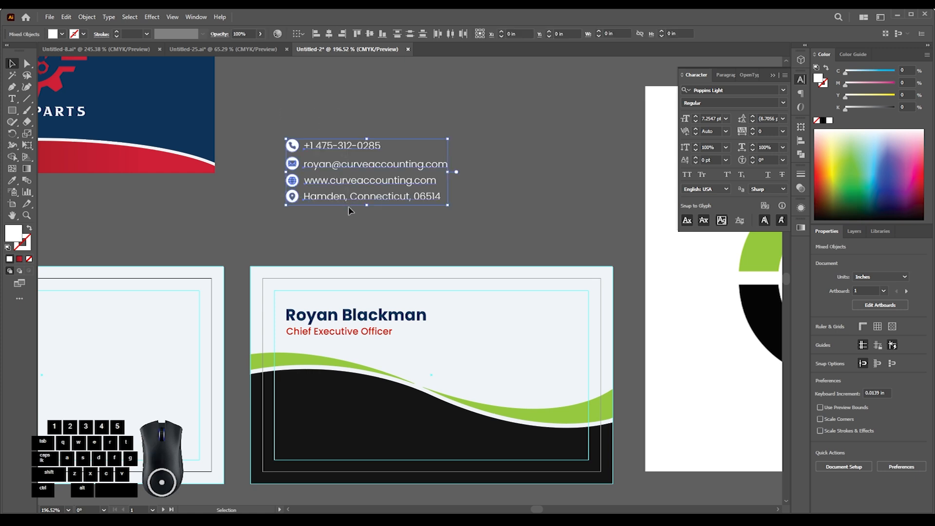
- Recolor the four contact icons with the green of the card's wave, sampled with the Eyedropper
left_click_drag(276, 121, 297, 207)
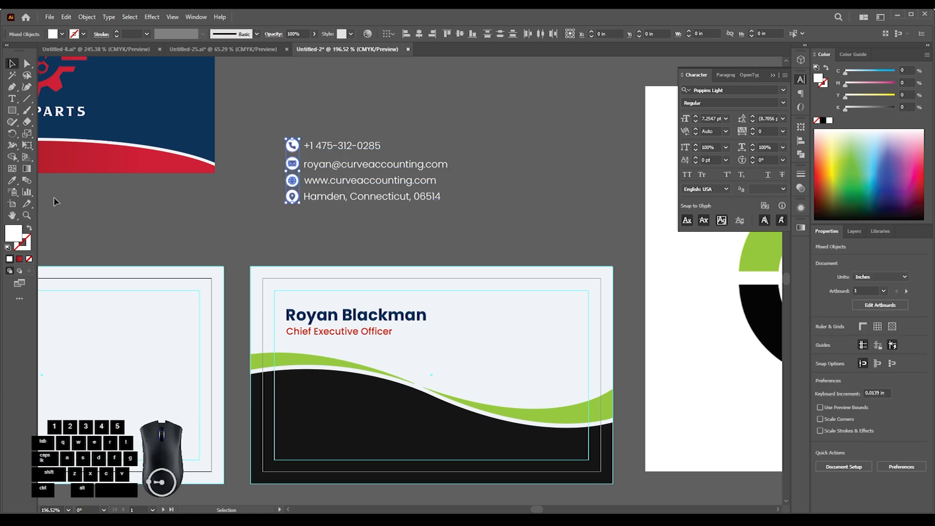
left_click(336, 354)
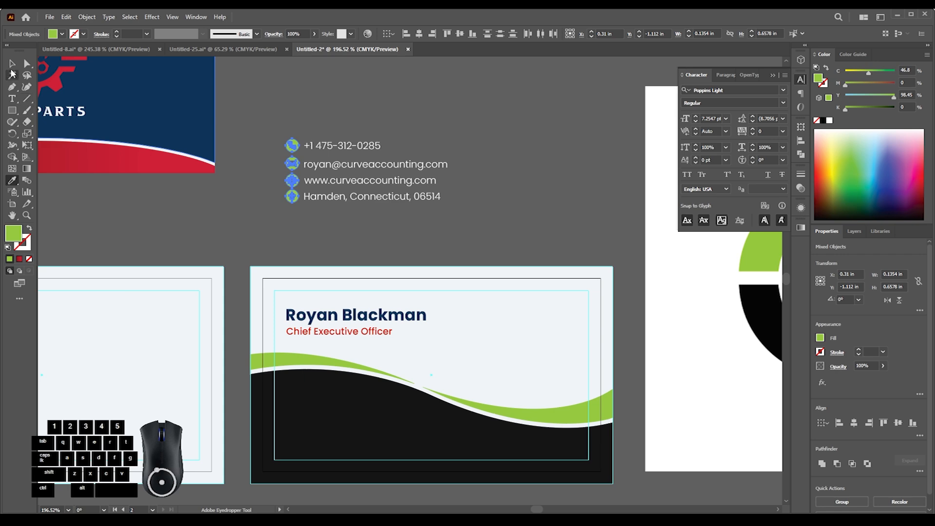
left_click(249, 102)
scroll(303, 254, "up", 5)
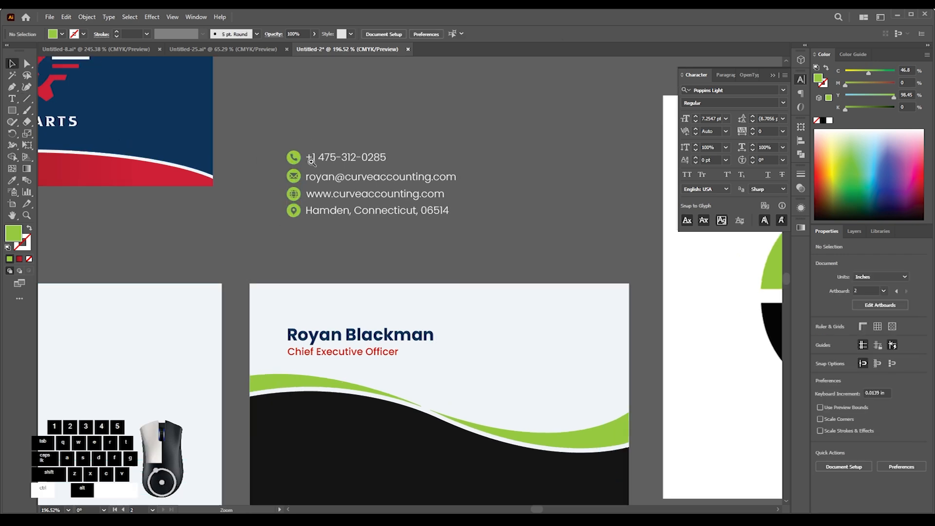
- Try the Acumin Variable Concept font in the Light style on the four contact lines
left_click(331, 334)
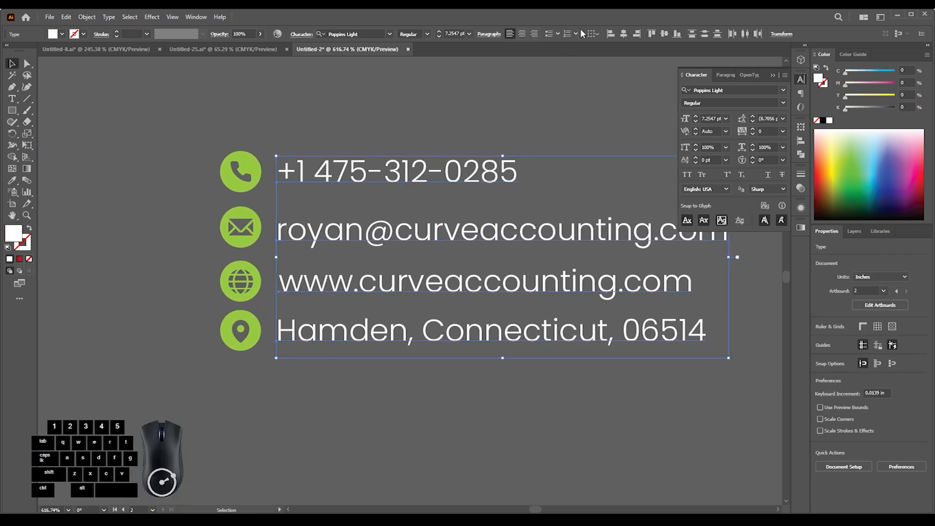
left_click(537, 108)
left_click_drag(362, 200, 308, 233)
left_click(336, 190)
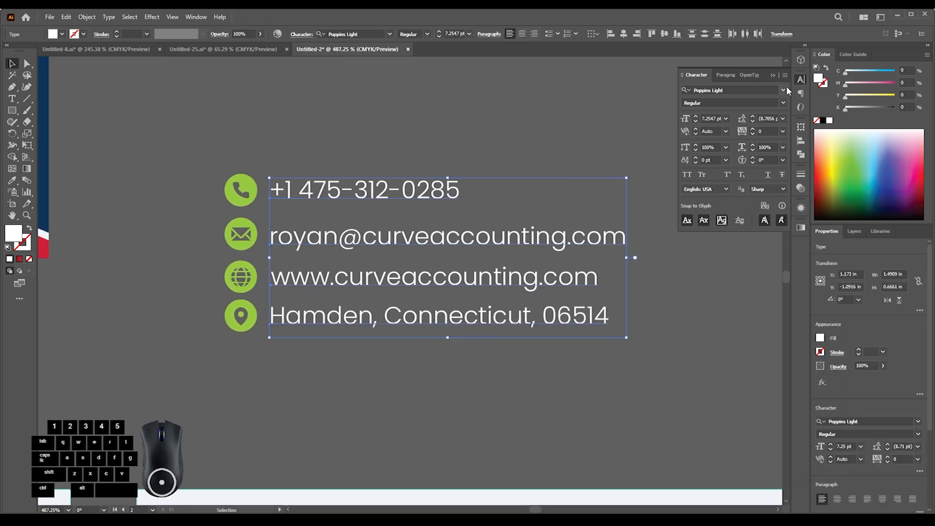
left_click(721, 90)
left_click(759, 273)
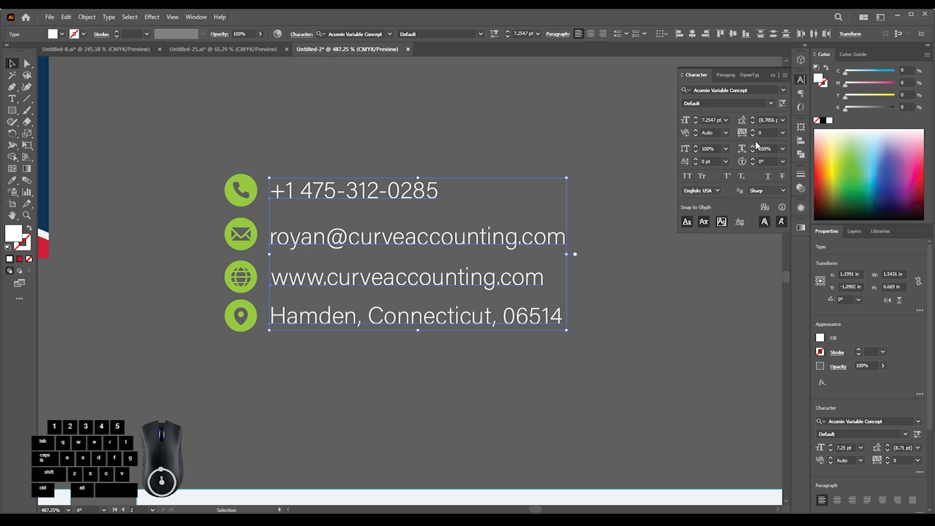
left_click(771, 103)
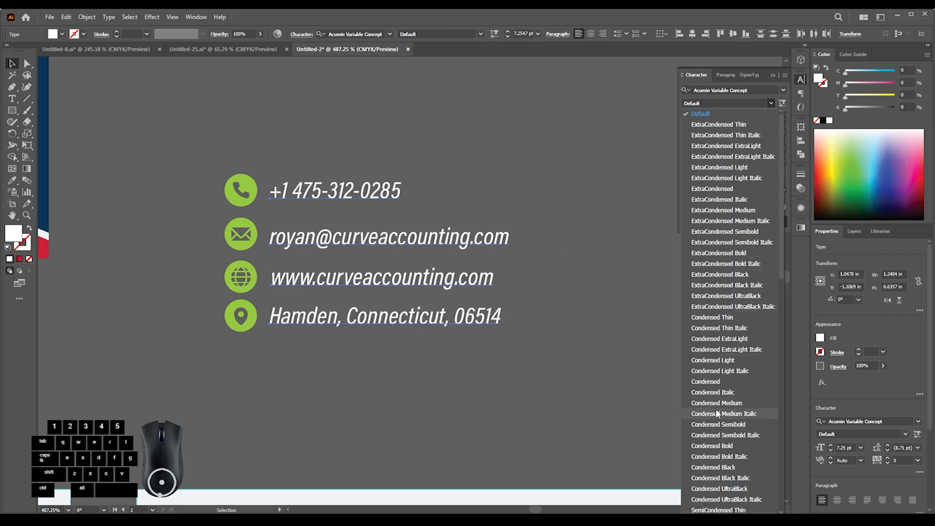
scroll(721, 373, "down", 10)
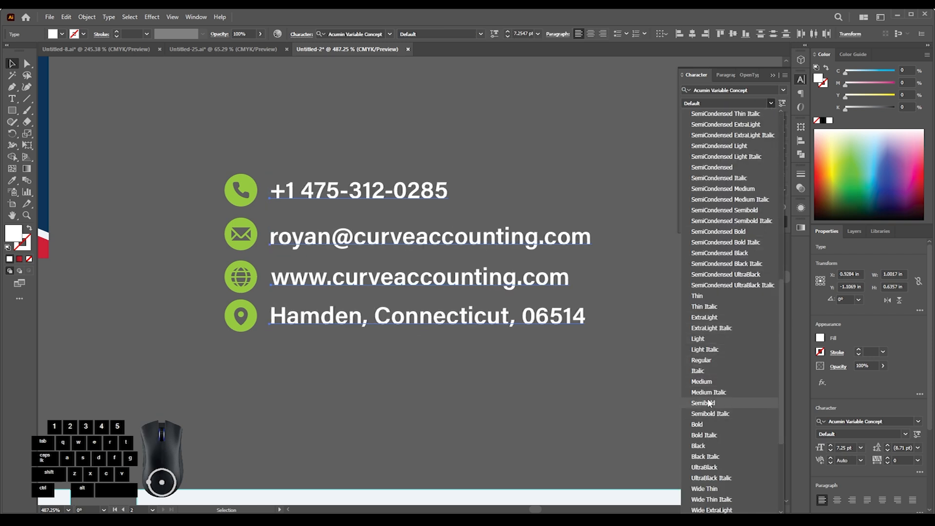
left_click(719, 338)
left_click(697, 349)
- Undo the font style and font family changes on the contact lines
left_click_drag(422, 347, 280, 361)
left_click_drag(349, 355, 342, 258)
left_click_drag(350, 260, 368, 264)
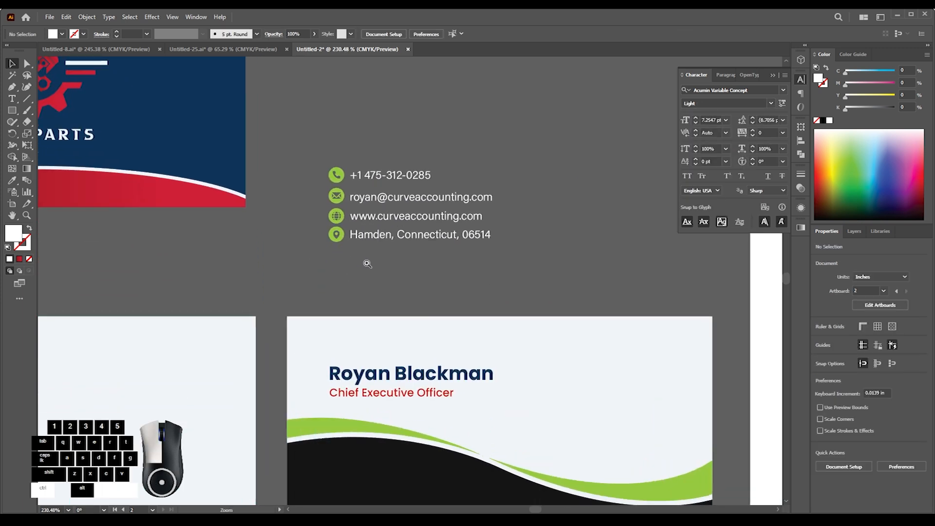
key("ctrl+z")
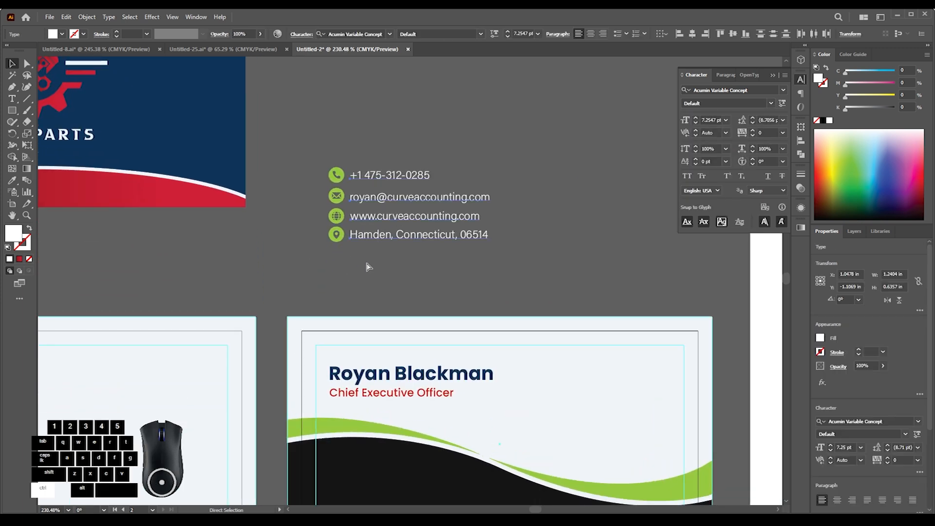
key("ctrl+z")
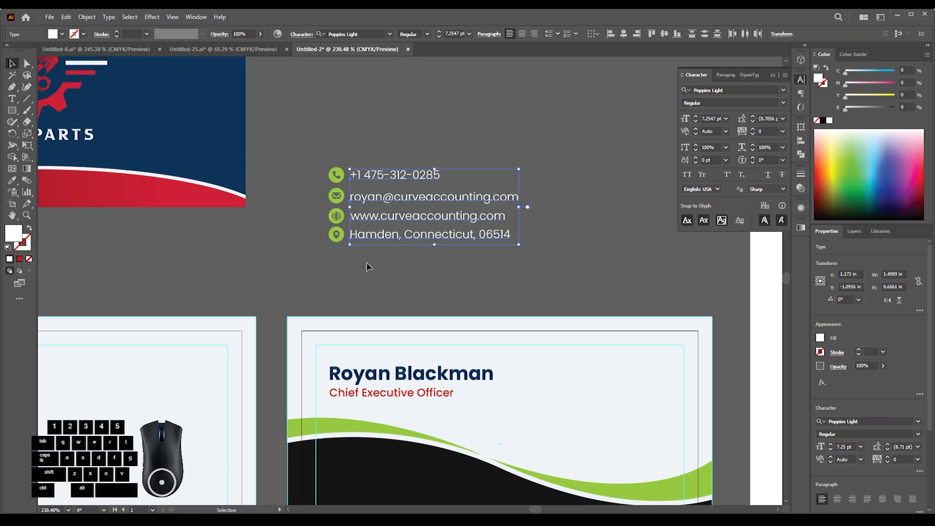
left_click(368, 267)
- Tighten the address line's tracking to -2
left_click_drag(417, 270, 371, 224)
left_click_drag(370, 224, 463, 237)
left_click(463, 239)
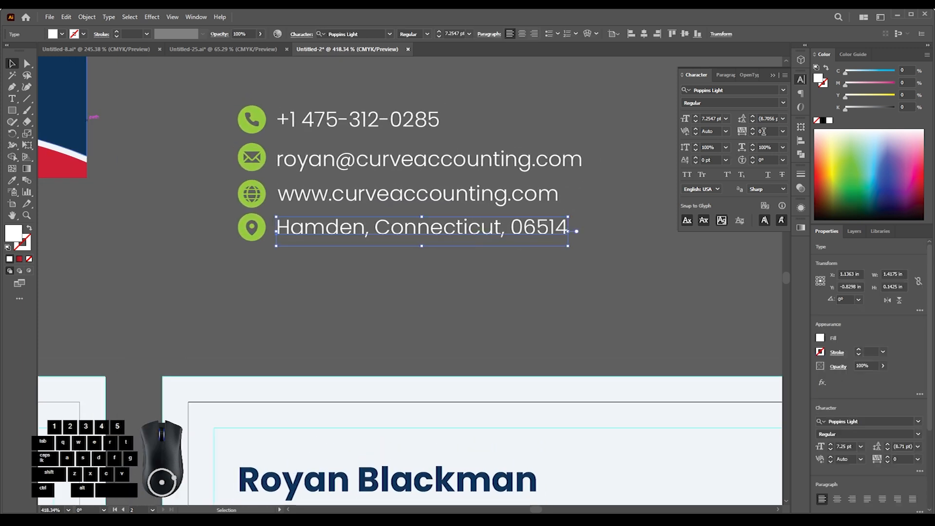
scroll(764, 132, "down", 12)
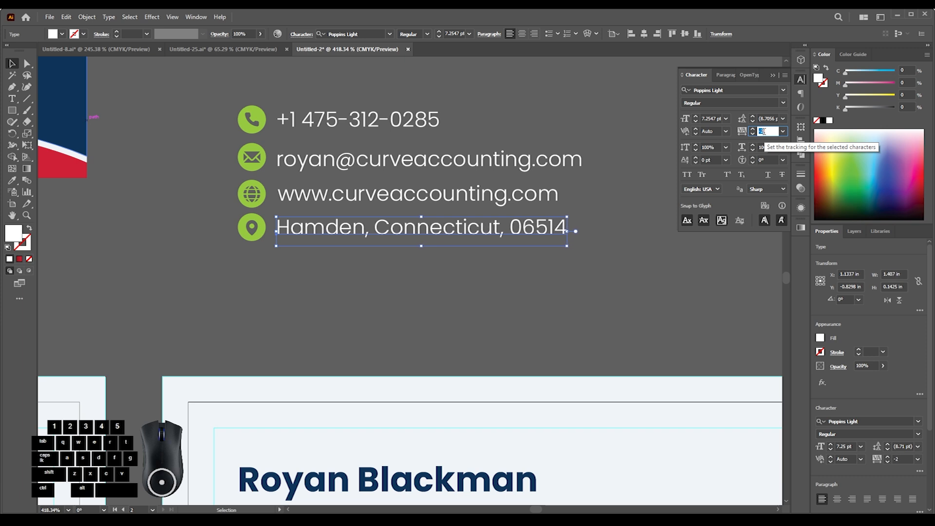
- Reset the address line's tracking to 0 and check how the contact text lines align with each other and their icons
left_click(635, 236)
left_click_drag(436, 239, 281, 225)
left_click_drag(398, 215, 376, 245)
left_click_drag(264, 216, 397, 284)
left_click_drag(388, 238, 388, 218)
scroll(328, 274, "down", 5)
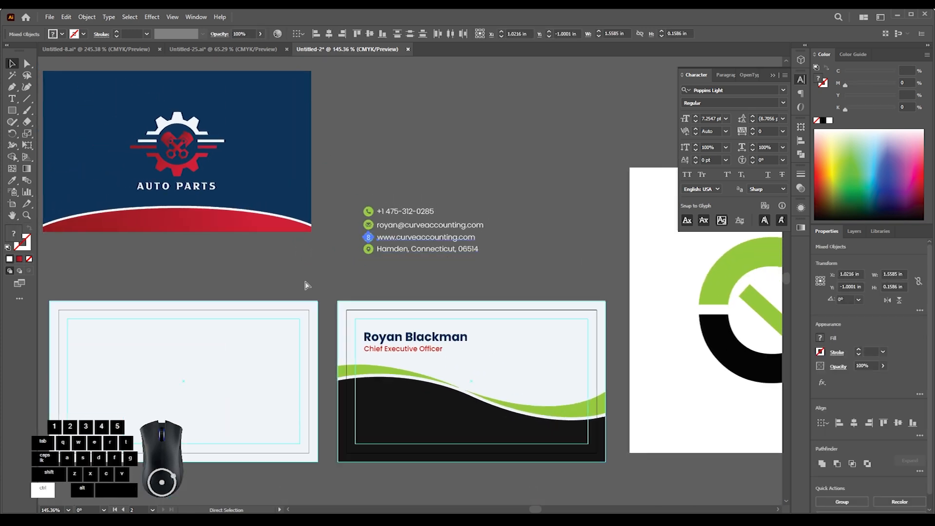
left_click(311, 284)
left_click_drag(372, 265, 403, 265)
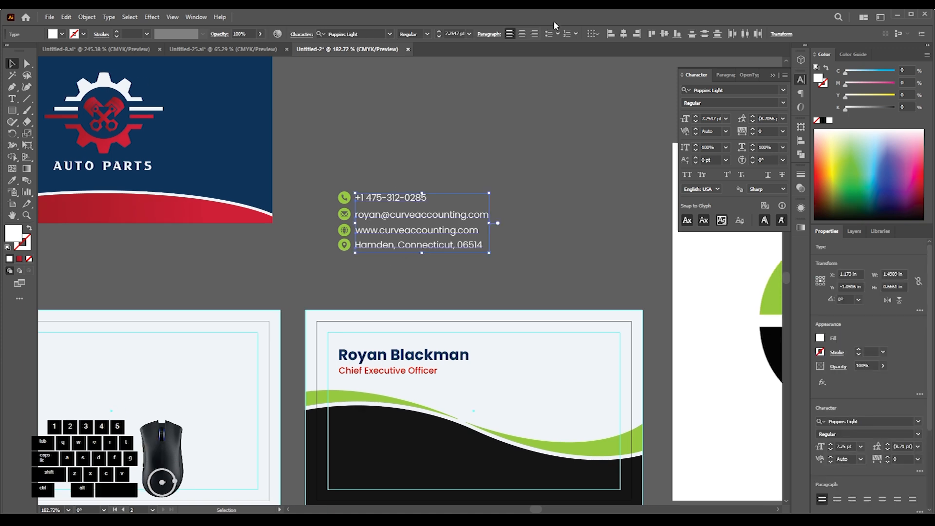
left_click(565, 136)
left_click_drag(351, 226, 332, 145)
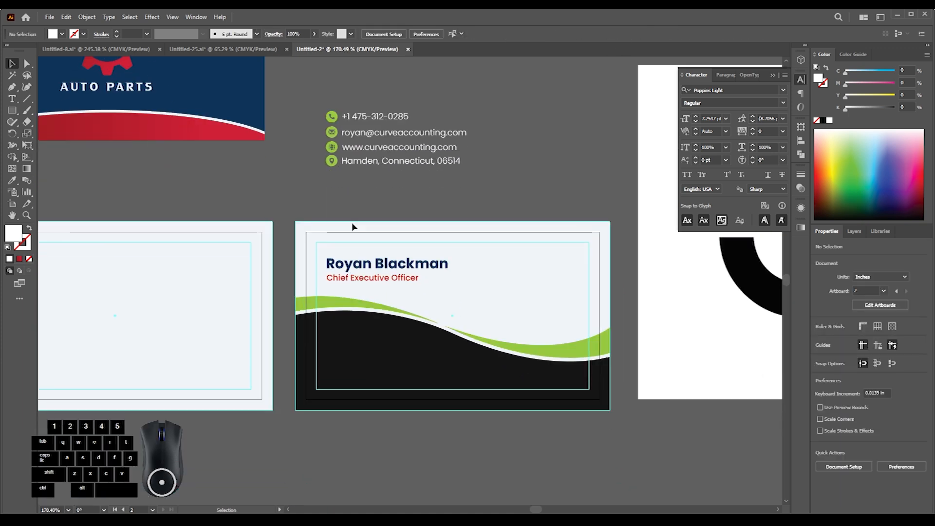
- Recolor the name with the black of the card's lower shape and the job title with the wave's green, using the Eyedropper
left_click(356, 264)
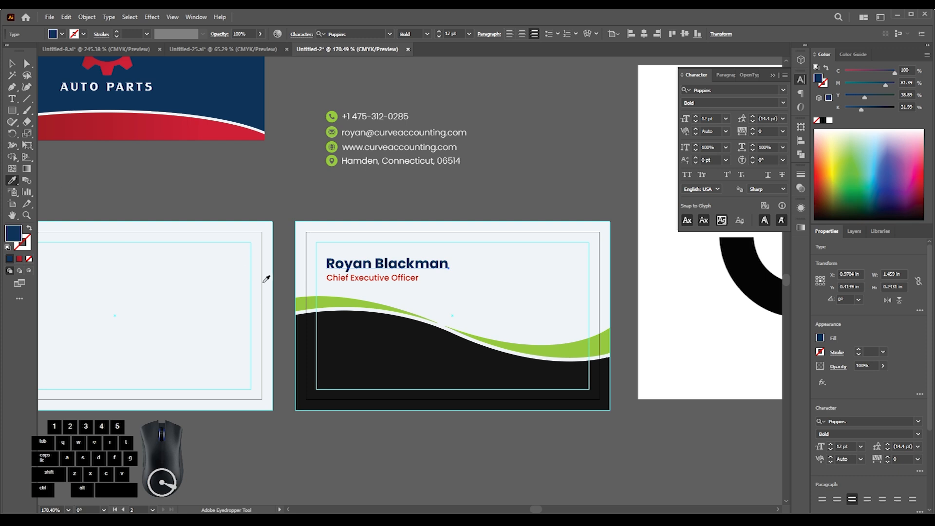
left_click(323, 297)
scroll(368, 272, "up", 4)
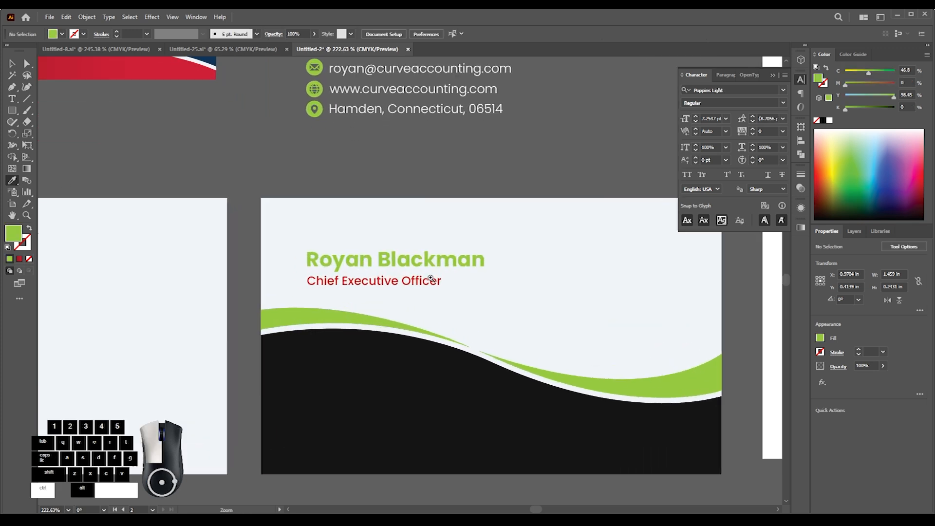
left_click(372, 353)
left_click(373, 352)
left_click(366, 286, "ctrl")
left_click(334, 319)
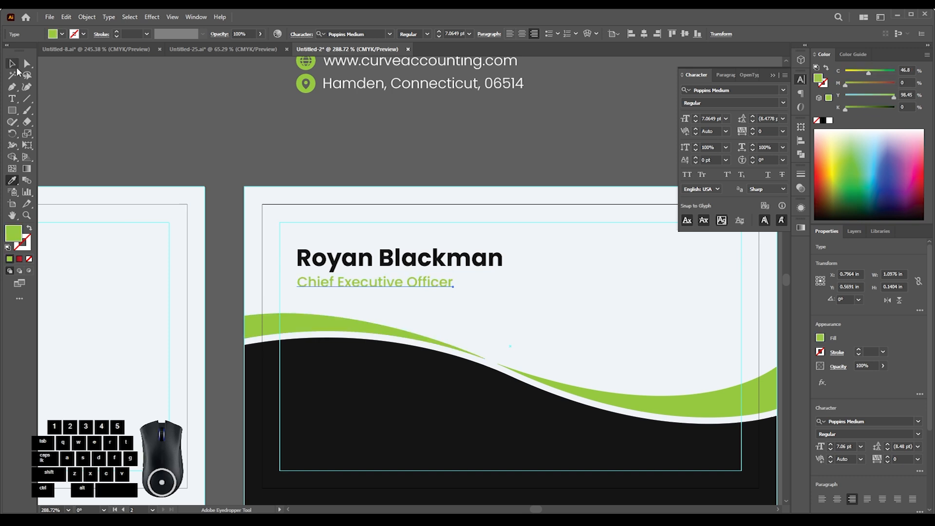
- Select the name and job title together and check their left alignment
left_click(239, 165)
left_click_drag(370, 281, 270, 221)
scroll(284, 208, "up", 1)
left_click(288, 185)
left_click(284, 213, "shift")
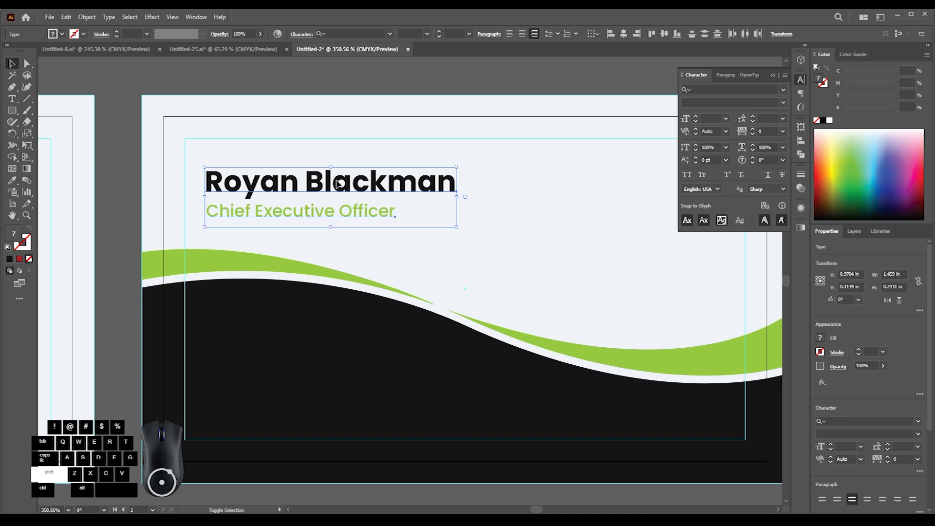
left_click(520, 76)
- Move the whole block of contact icons and lines from above the card to the empty area below it
scroll(358, 218, "up", 1)
left_click_drag(342, 217, 266, 219)
left_click_drag(322, 149, 312, 308)
left_click_drag(276, 317, 382, 310)
left_click_drag(328, 297, 367, 353)
left_click(335, 229)
left_click(312, 172, "shift")
left_click_drag(541, 225, 541, 225)
left_click(534, 340)
- Extend the two bottom corners of the card's black shape down to the bleed edge
key("a")
left_click(229, 295)
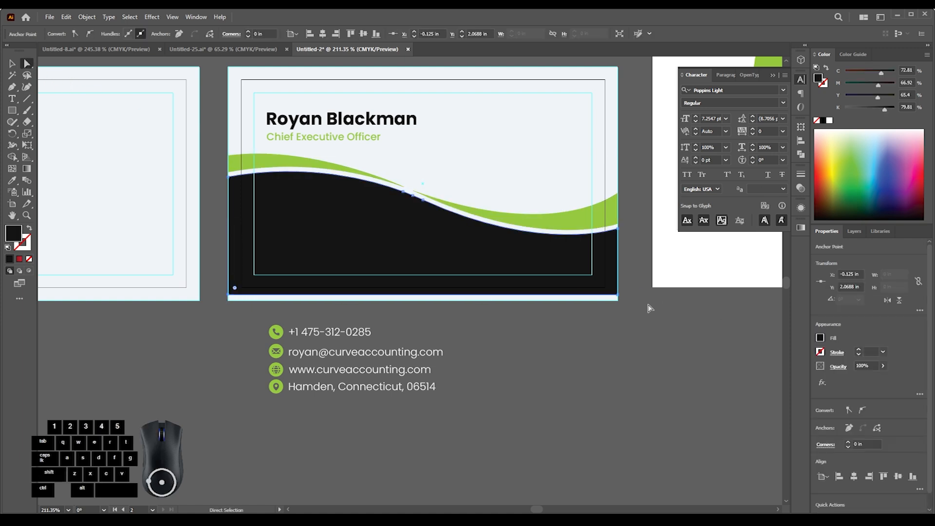
left_click(618, 295, "shift")
left_click_drag(618, 295, 619, 305)
left_click(632, 343)
- Center the phone icon and phone number vertically with each other and group them as one row
left_click_drag(306, 351, 304, 330)
left_click(13, 65)
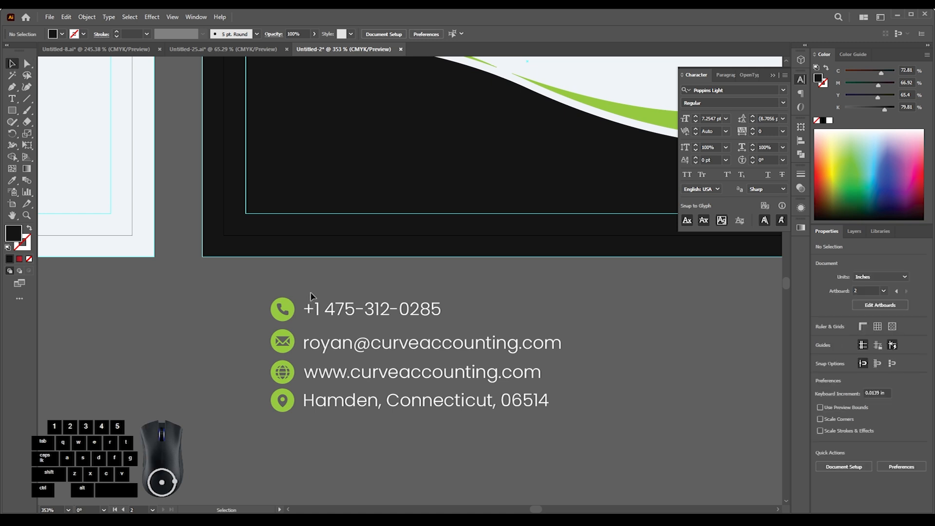
left_click_drag(398, 436, 392, 423)
left_click(367, 443)
left_click(240, 325)
left_click_drag(265, 303, 349, 310)
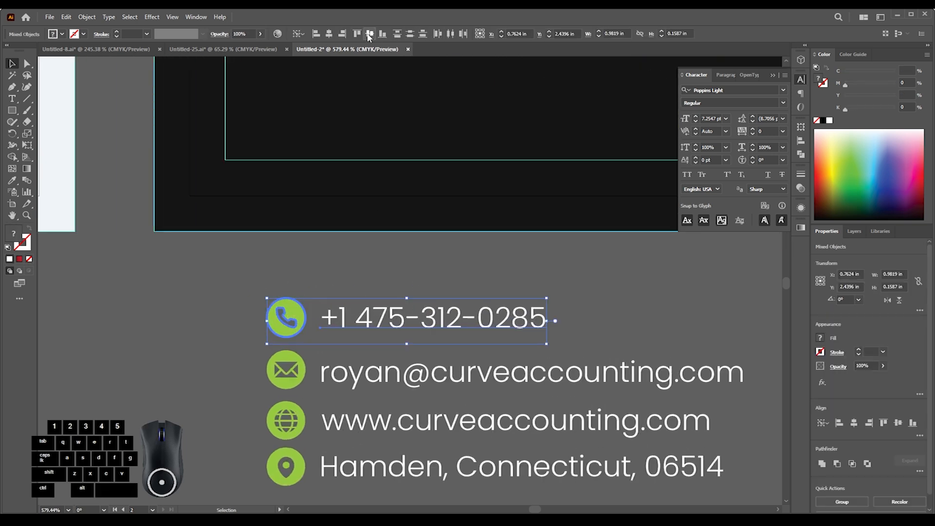
left_click(266, 285)
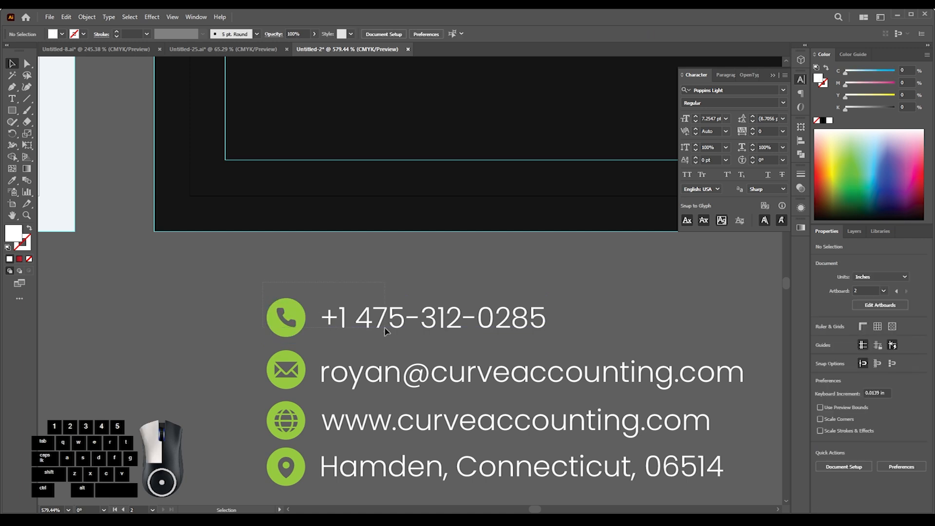
left_click_drag(384, 331, 385, 329)
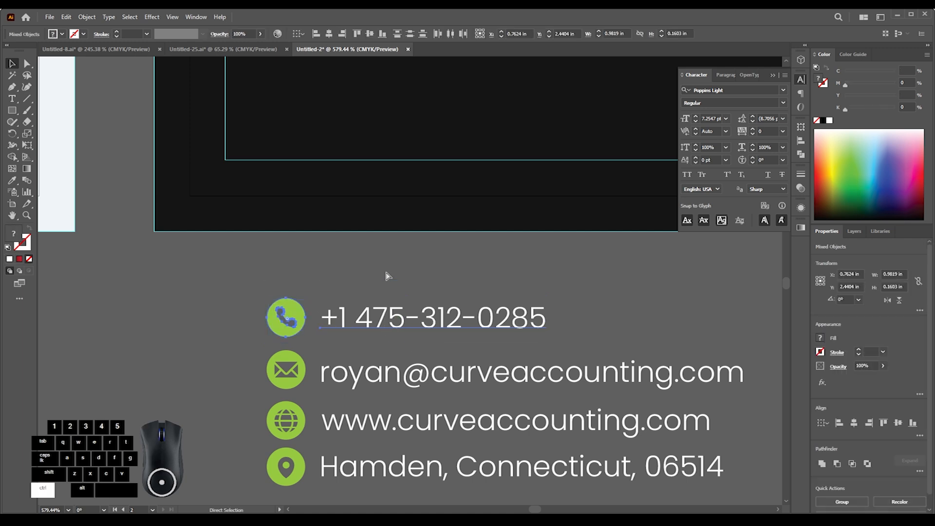
key("ctrl+g")
- Center the envelope icon and the e-mail line vertically with each other and group them as one row
scroll(386, 276, "down", 5)
scroll(306, 322, "up", 3)
left_click_drag(343, 299, 344, 300)
left_click(285, 288)
left_click(373, 35)
left_click(357, 160)
left_click_drag(347, 278, 325, 270)
left_click_drag(324, 270, 341, 266)
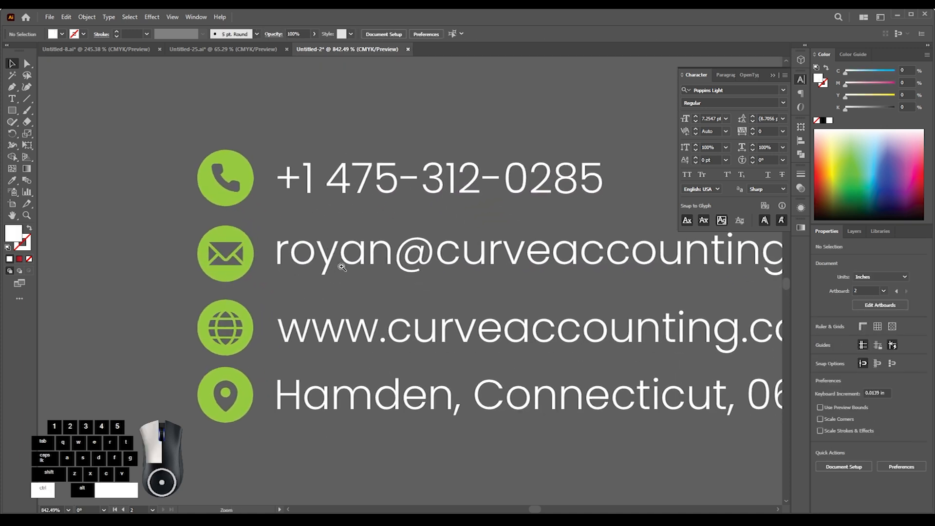
left_click_drag(251, 251, 360, 273)
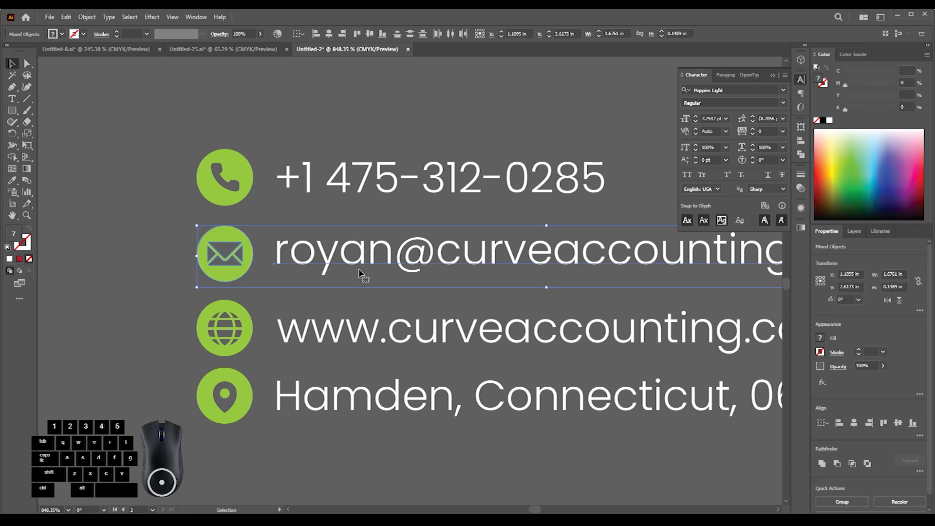
key("ctrl+g")
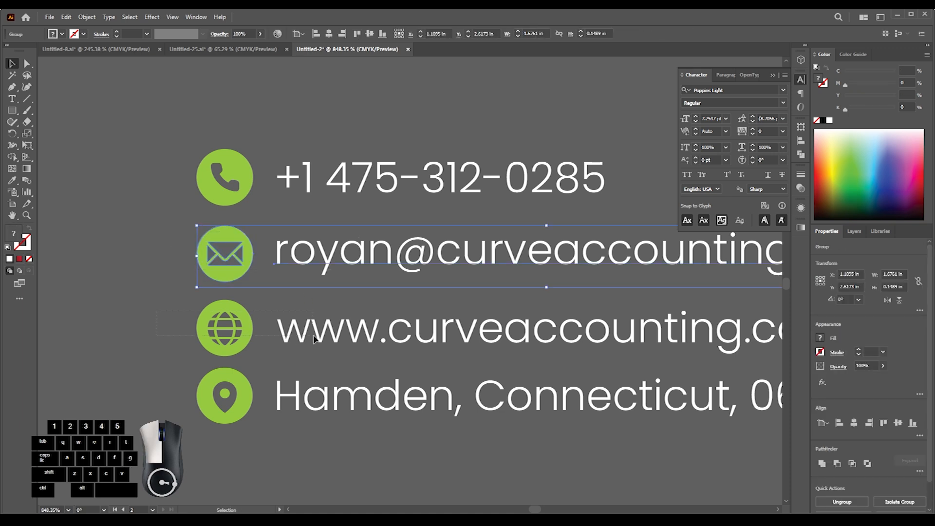
- Center the globe icon with the website line, nudge the text slightly up by eye, and group the two
left_click_drag(157, 311, 308, 334)
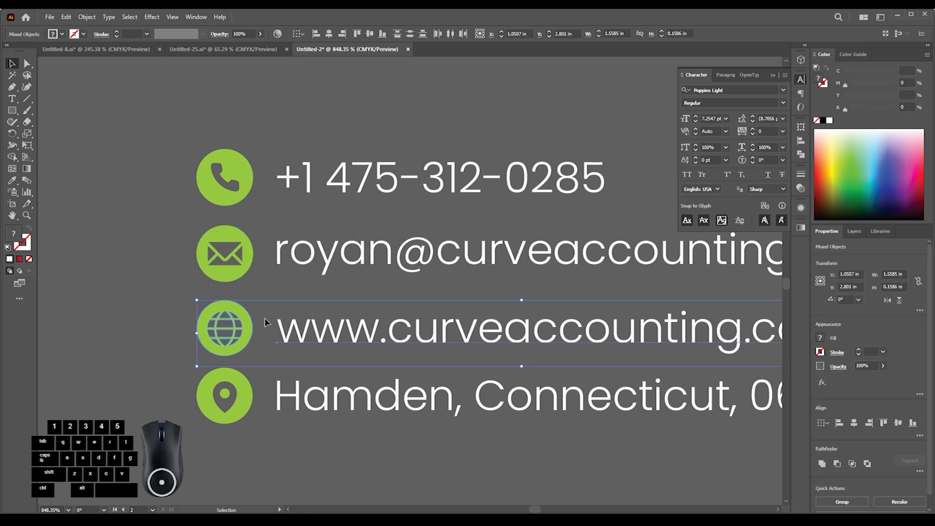
left_click(368, 34)
left_click(325, 138)
left_click_drag(336, 317, 328, 239, "ctrl")
left_click_drag(336, 214, 367, 208, "ctrl")
left_click_drag(127, 184, 383, 226)
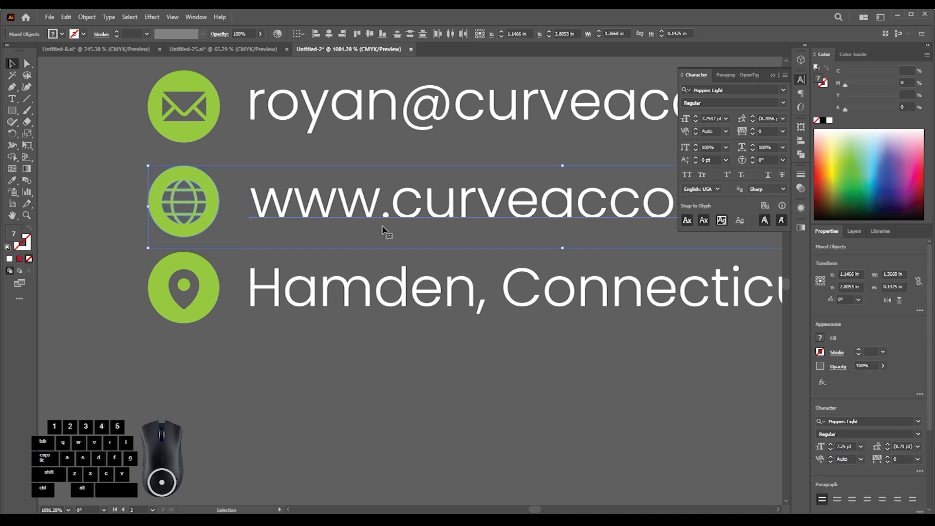
left_click(80, 244)
key("ctrl+z")
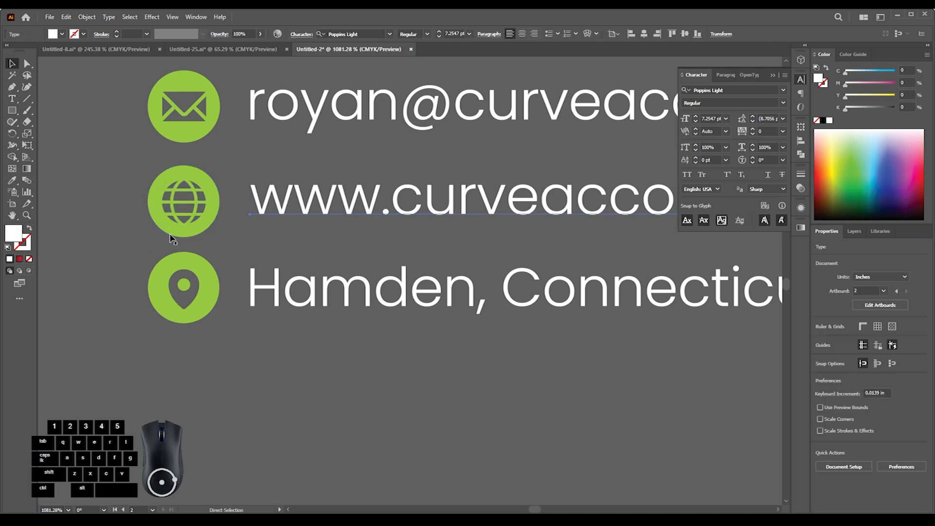
left_click_drag(260, 204, 221, 205, "ctrl")
left_click(222, 209, "shift")
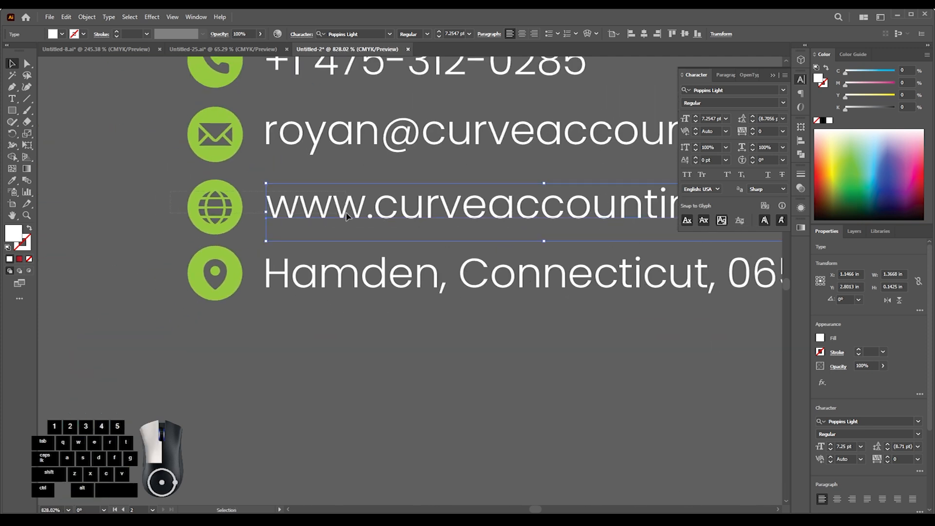
key("ctrl+g")
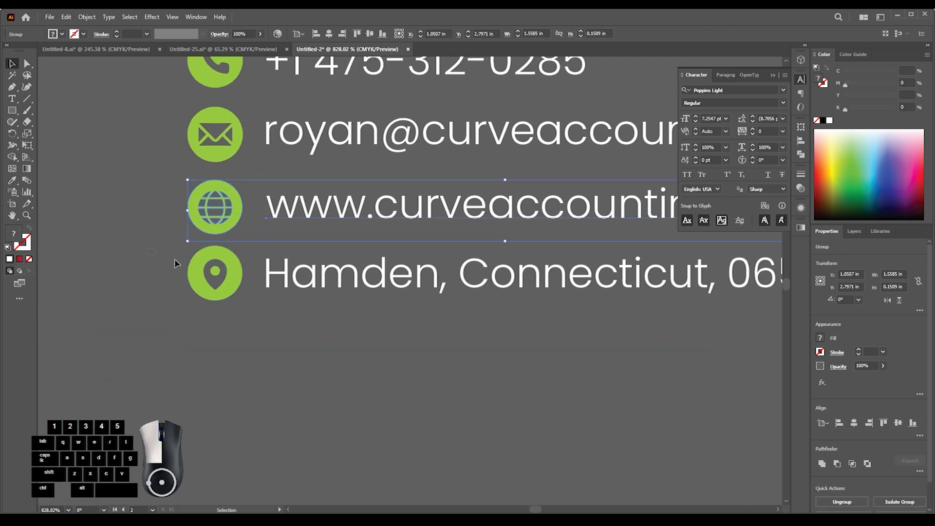
- Adjust the address text by eye to sit vertically centered beside the location pin icon, and group the two
left_click_drag(150, 254, 349, 285)
left_click(371, 34)
left_click(308, 314)
left_click_drag(319, 287, 451, 269, "ctrl")
left_click(397, 261)
key("ctrl+z")
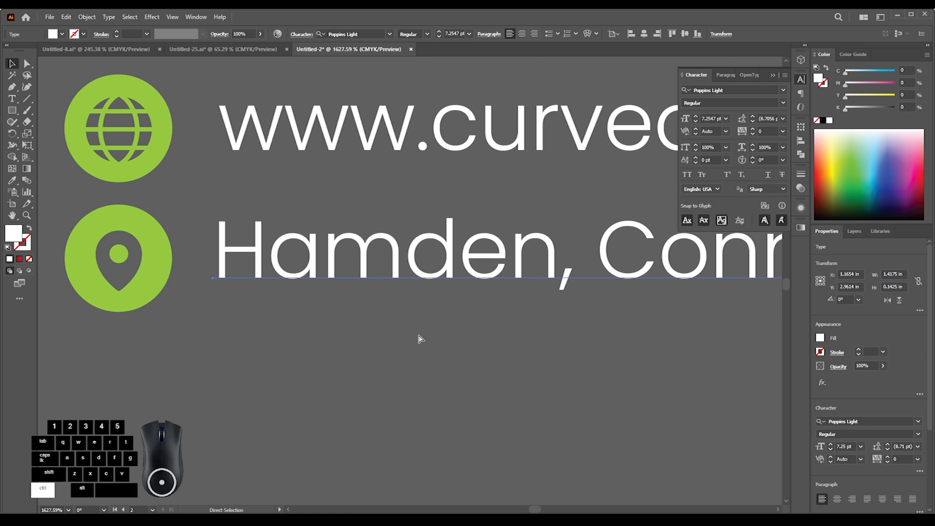
left_click_drag(396, 287, 467, 258, "ctrl")
left_click_drag(442, 249, 295, 274, "ctrl")
left_click(440, 285)
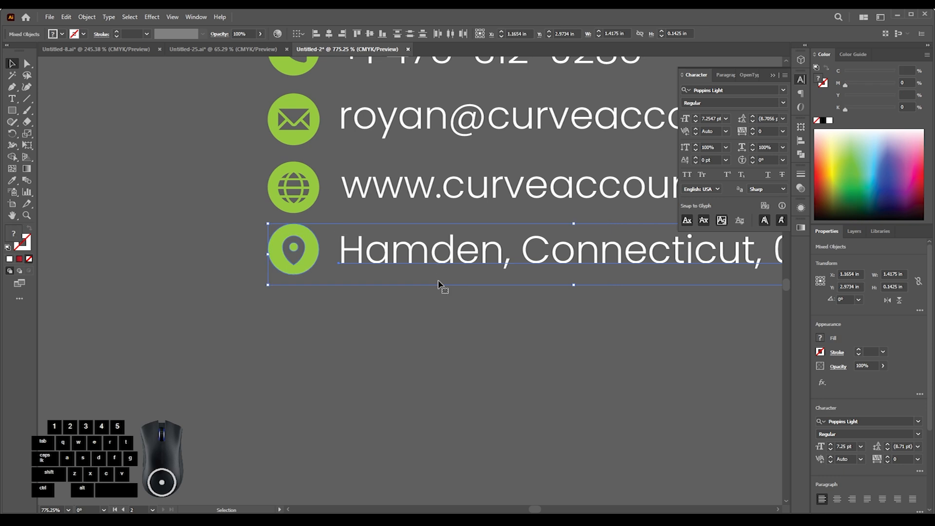
scroll(395, 296, "up", 1)
- Space the four grouped contact rows evenly with vertical Distribute Spacing
left_click_drag(395, 295, 349, 278, "ctrl")
left_click_drag(350, 278, 343, 316)
left_click_drag(370, 215, 370, 224, "shift")
left_click_drag(265, 190, 428, 391)
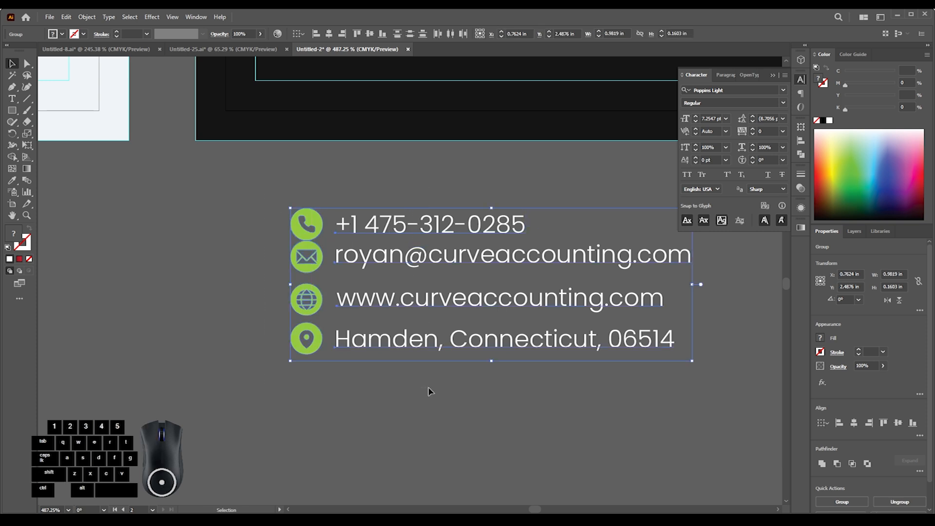
left_click(801, 141)
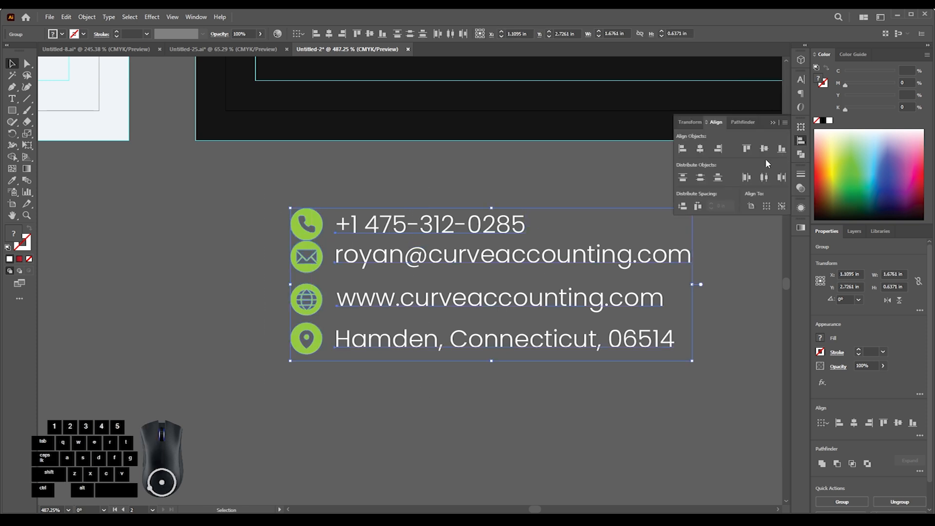
left_click(683, 207)
left_click(673, 312)
- Set the fill of the card's black shape to #191919
left_click_drag(557, 294, 164, 355)
left_click(254, 185)
double_click(15, 240)
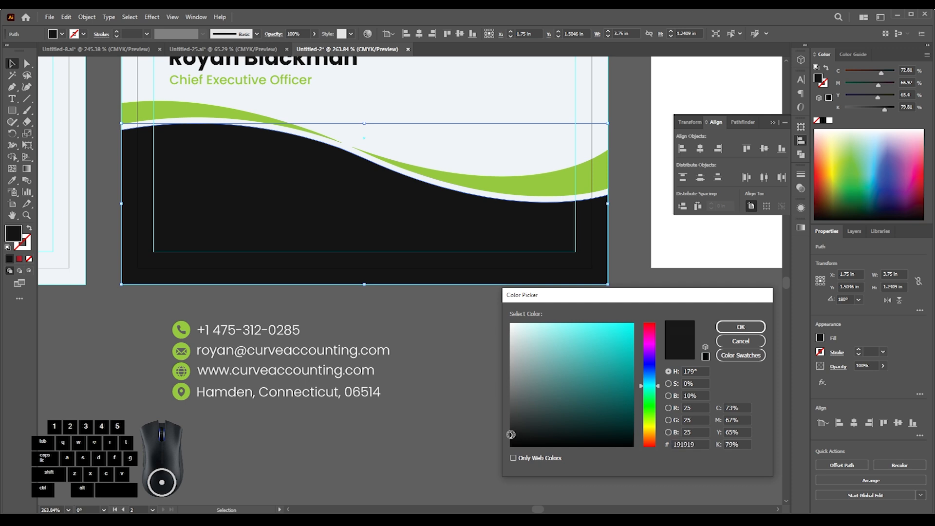
left_click(727, 331)
left_click(448, 390)
- Move the four contact rows onto the black area of the card, inside the safety guide
left_click(278, 354)
left_click_drag(278, 354, 269, 199)
left_click(198, 172, "ctrl")
left_click_drag(198, 172, 197, 200)
left_click_drag(377, 277, 316, 272)
- Align the name, job title and four contact rows along their left edges
left_click_drag(316, 272, 276, 230)
left_click(251, 189, "shift")
left_click(242, 167, "shift")
left_click(214, 284, "shift")
left_click(317, 33)
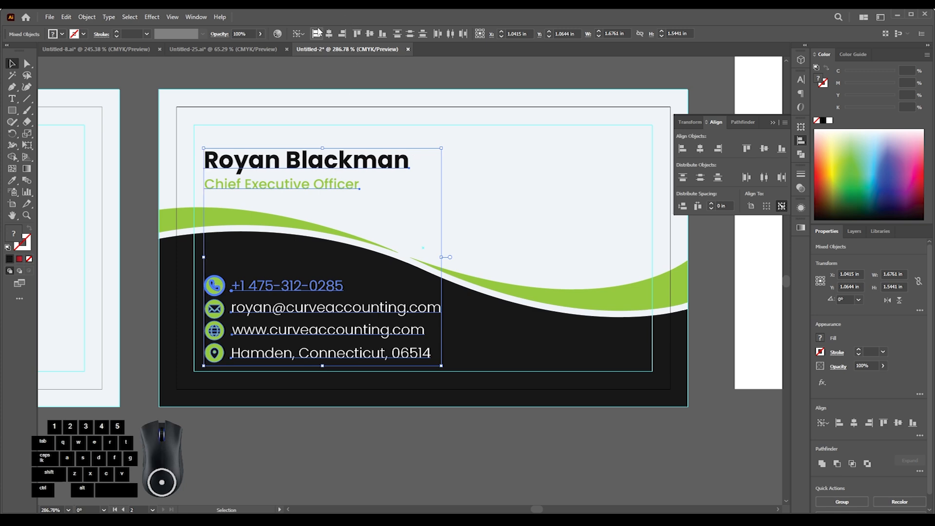
left_click(303, 462)
- Swap the e-mail and website rows so the website comes directly below the phone number
left_click_drag(327, 373, 261, 381)
left_click_drag(334, 355, 246, 317)
left_click_drag(276, 242, 338, 241)
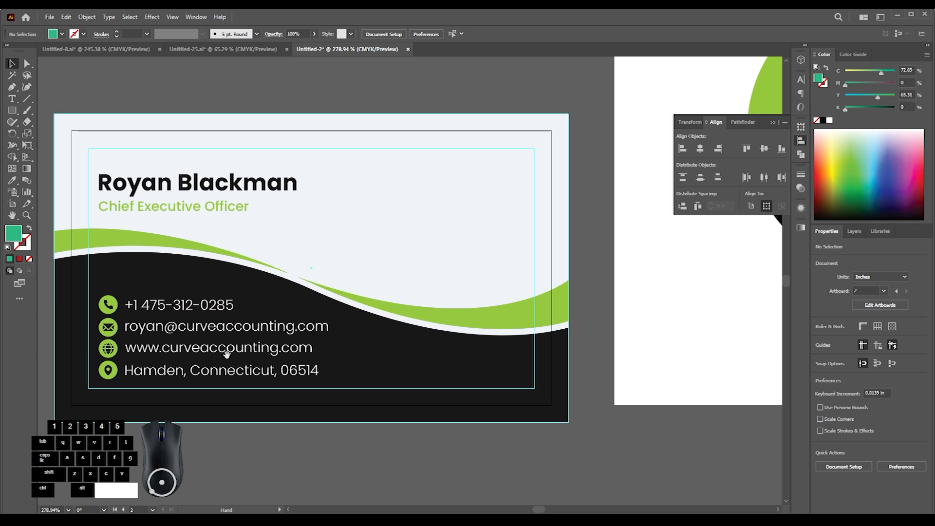
left_click_drag(227, 355, 302, 275)
left_click_drag(189, 273, 221, 245)
left_click(209, 266)
left_click(225, 295, "shift")
left_click(231, 246, "shift")
left_click(224, 380)
left_click_drag(234, 213, 233, 207)
left_click_drag(251, 243, 251, 290)
left_click_drag(248, 268, 246, 239)
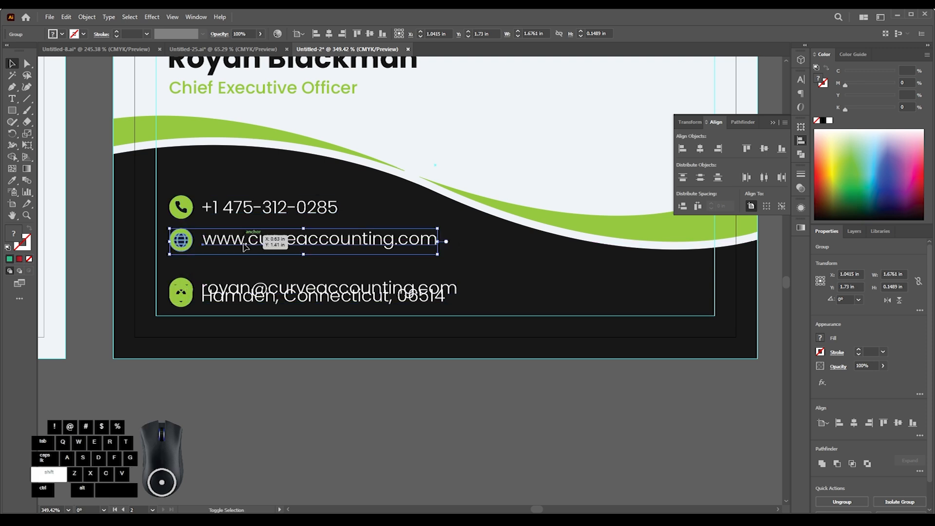
left_click_drag(240, 289, 239, 267)
- Select all four reordered contact rows on the card and distribute their vertical spacing evenly
left_click(239, 298)
left_click(254, 267, "shift")
left_click(251, 241, "shift")
left_click(252, 208, "shift")
left_click(683, 206)
left_click(441, 392)
- Place the Curve Accounting QR code image over the card's lower right area, about 0.92 in square
scroll(438, 389, "up", 1)
left_click_drag(380, 341, 367, 334)
left_click_drag(371, 333, 209, 368)
left_click_drag(342, 314, 221, 362)
left_click_drag(208, 68, 357, 308)
scroll(480, 313, "up", 5)
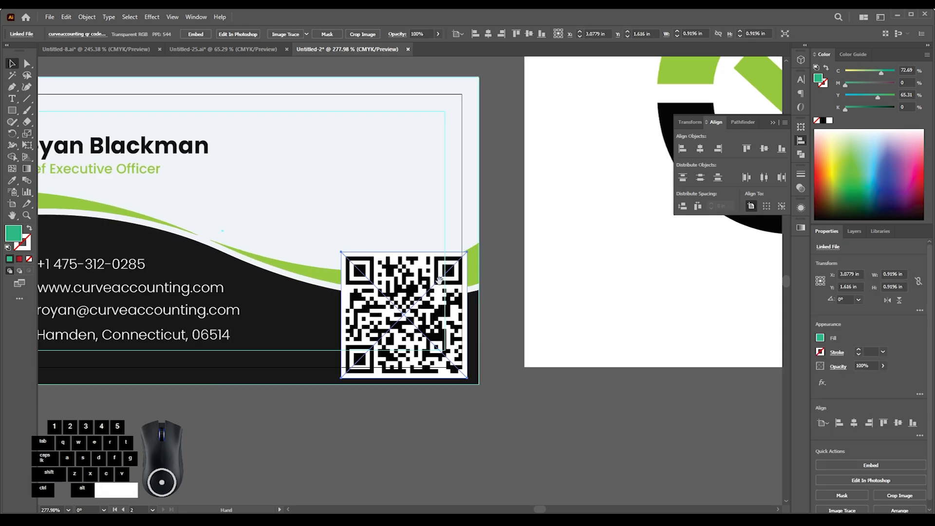
scroll(381, 317, "up", 1)
- Move the QR code into the bottom-right corner of the card's safety guide
left_click_drag(427, 330, 358, 336)
left_click(524, 313)
left_click_drag(405, 297, 317, 317)
left_click_drag(317, 318, 361, 338)
- Position the company logo above the QR code and change its blending mode so its white background blends into the card
left_click_drag(625, 270, 426, 270)
left_click(397, 37)
left_click(311, 50)
left_click(317, 82)
left_click(380, 151)
left_click_drag(402, 315, 467, 269)
left_click(576, 232)
- Draw a square about 0.6 in wide over the logo and center it on the logo image
left_click_drag(460, 220, 545, 229)
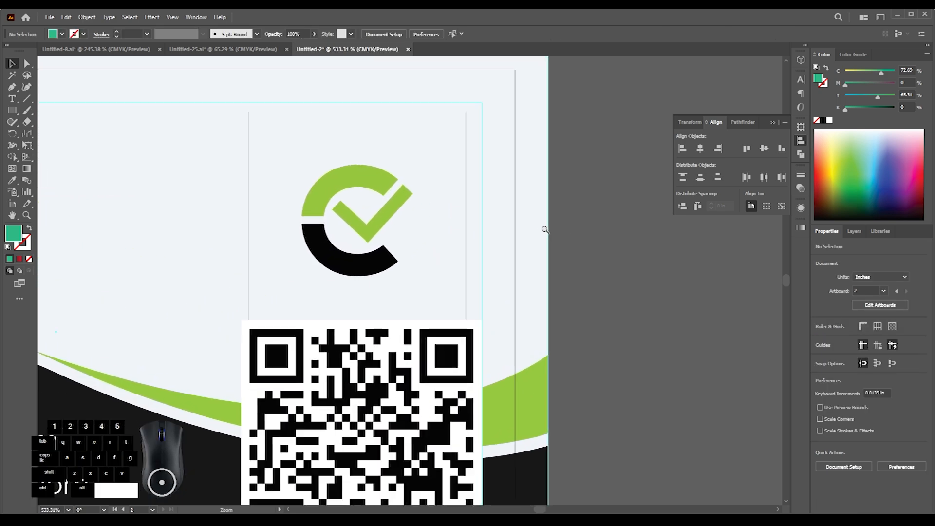
left_click(15, 112)
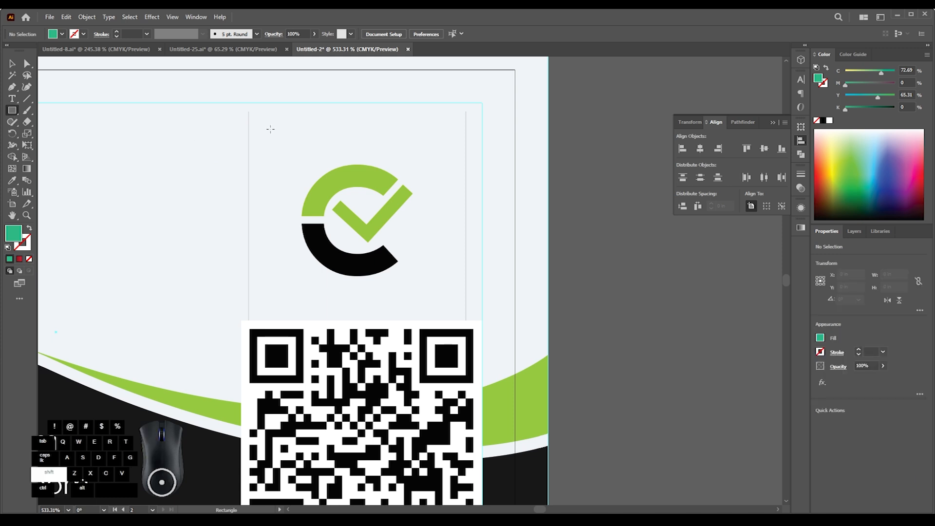
left_click_drag(271, 129, 428, 286)
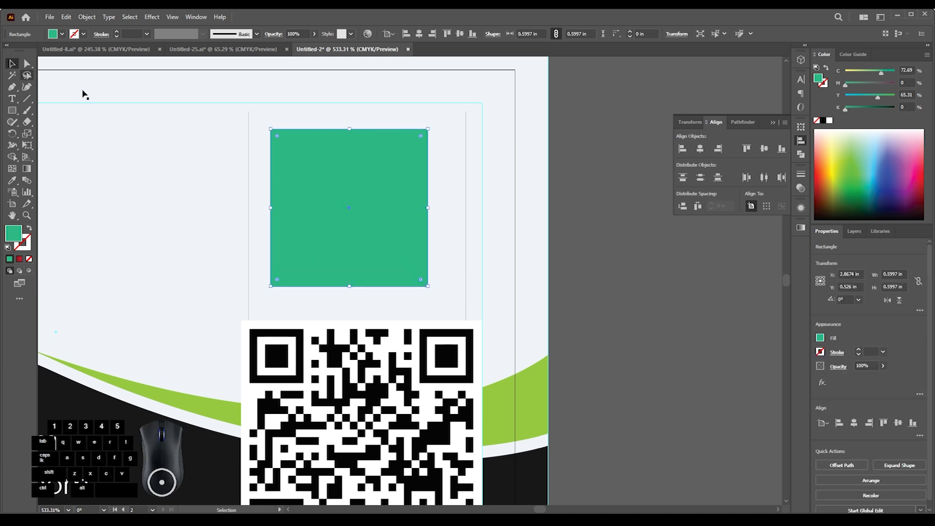
left_click(252, 129, "shift")
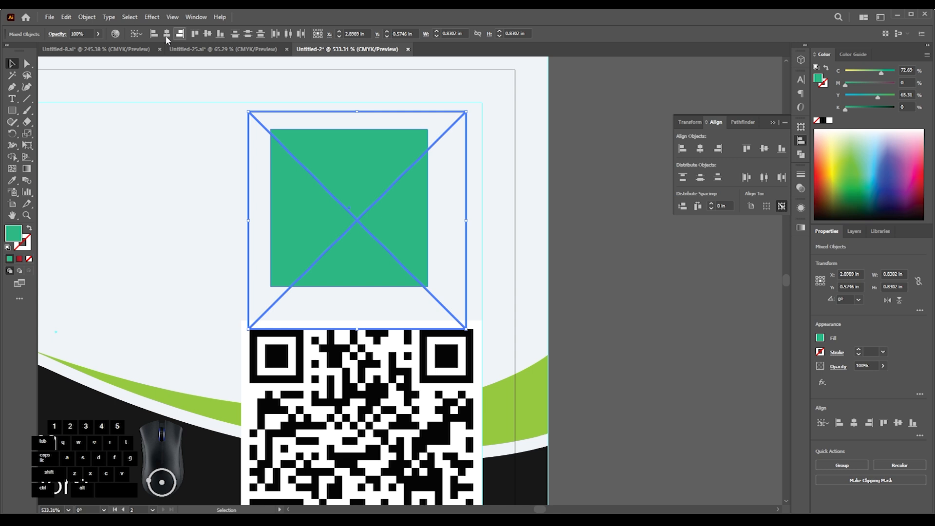
left_click(196, 34)
left_click(210, 34)
left_click(528, 184)
- Make a clipping mask from the square and the logo image to trim off the image's outer edges
left_click(374, 197)
left_click(387, 128, "shift")
right_click(387, 126)
left_click(429, 255)
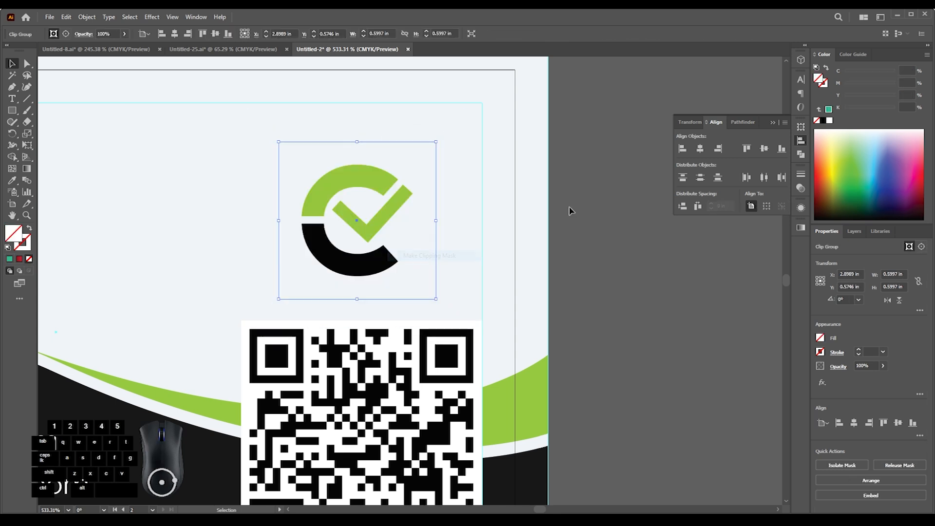
- Center the clipped logo horizontally over the QR code, using the QR code as the alignment reference
left_click(392, 346, "shift")
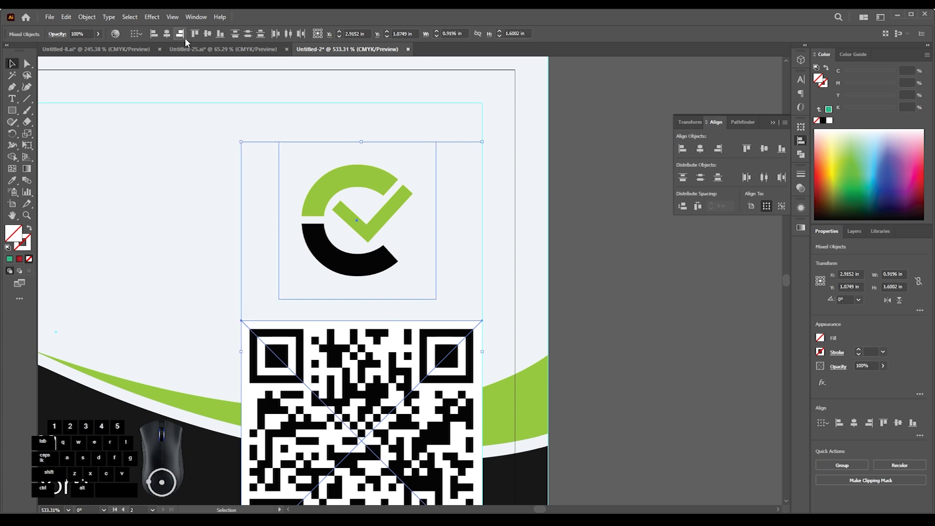
left_click(335, 328)
left_click(167, 34)
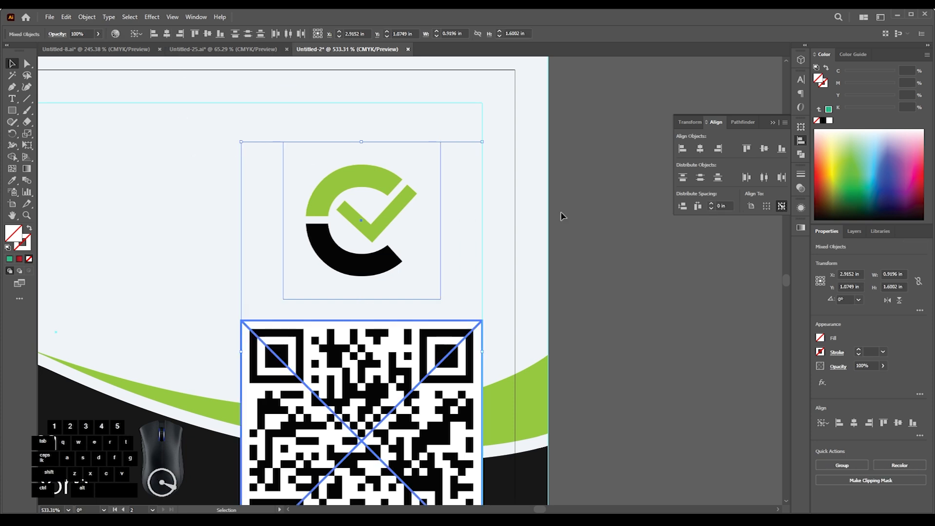
left_click(582, 220)
- Shrink the QR code to about 0.81 in square and enlarge the clipped logo above it to about 0.82 in
left_click_drag(473, 191, 385, 229)
left_click(419, 182)
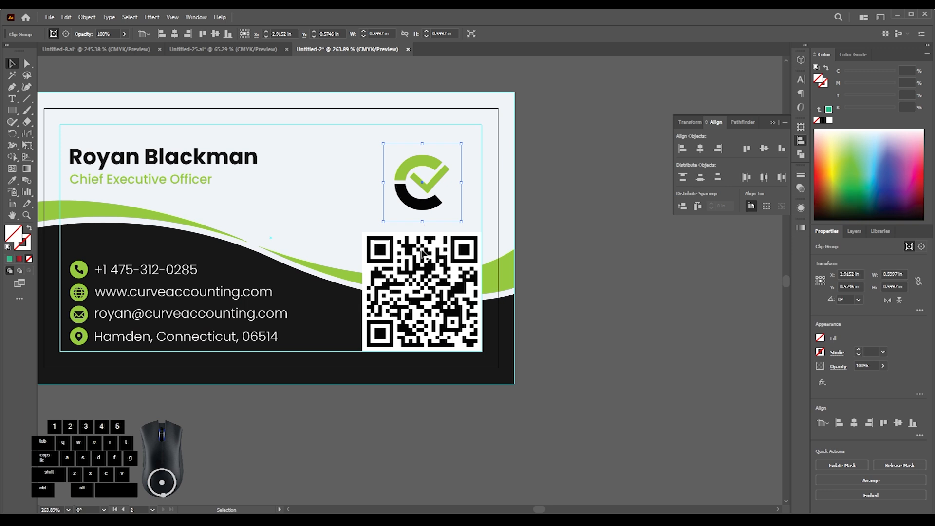
left_click(428, 270)
left_click_drag(484, 292, 446, 315)
left_click(431, 174)
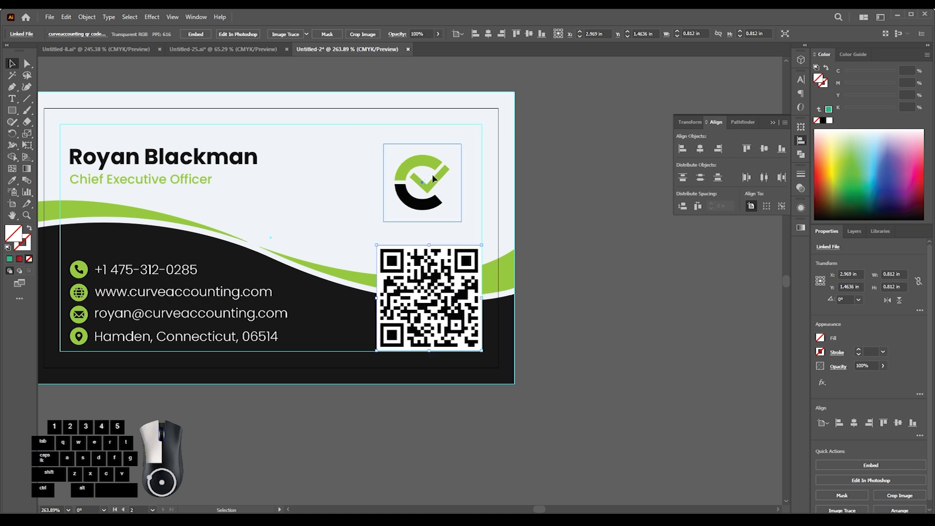
left_click_drag(467, 190, 428, 188)
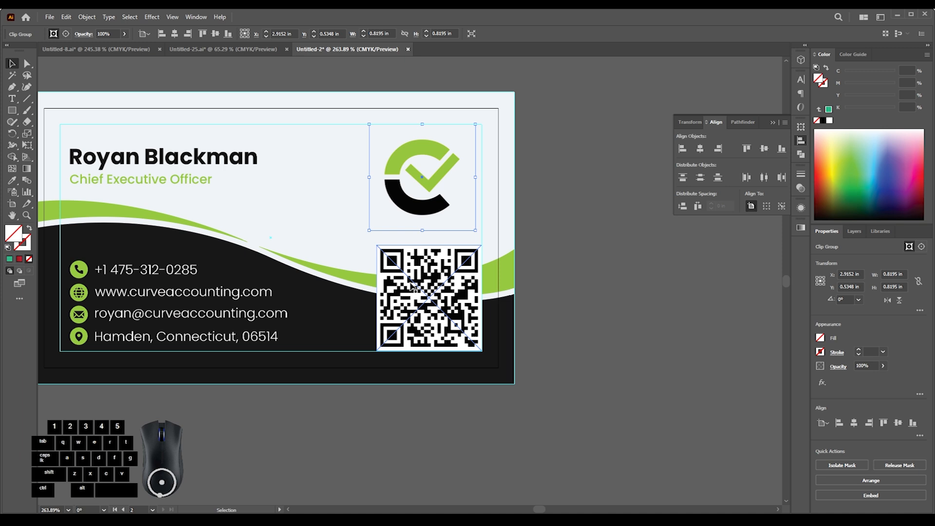
- Shift the QR code and logo slightly left together and center the logo horizontally on the resized QR code
left_click(428, 280, "shift")
left_click_drag(428, 280, 424, 280)
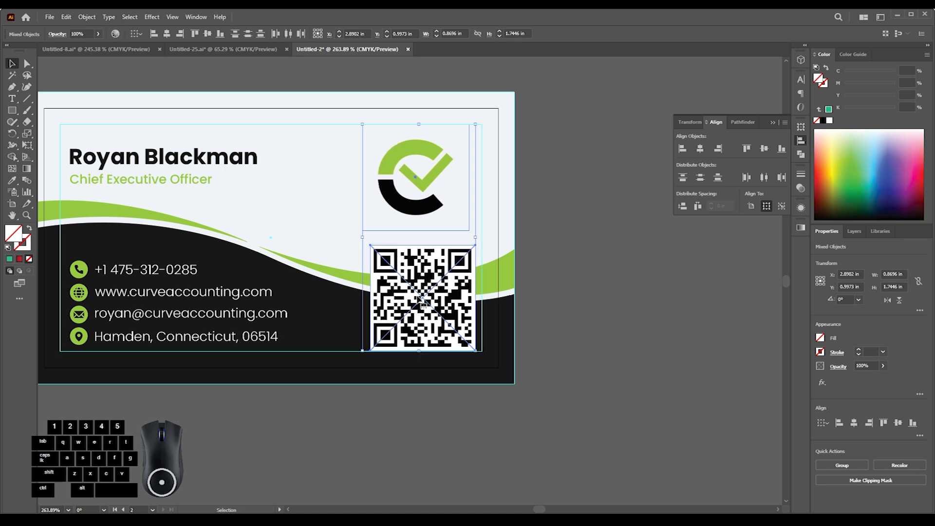
left_click(422, 302)
left_click(166, 33)
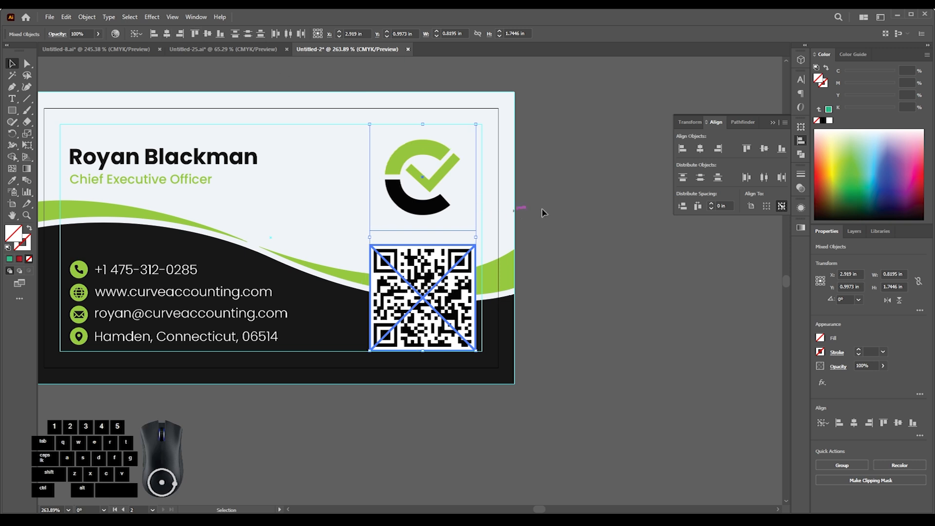
left_click(544, 213)
- Try to group the name with the job title and center them vertically against the logo
left_click(164, 168)
left_click(164, 186, "shift")
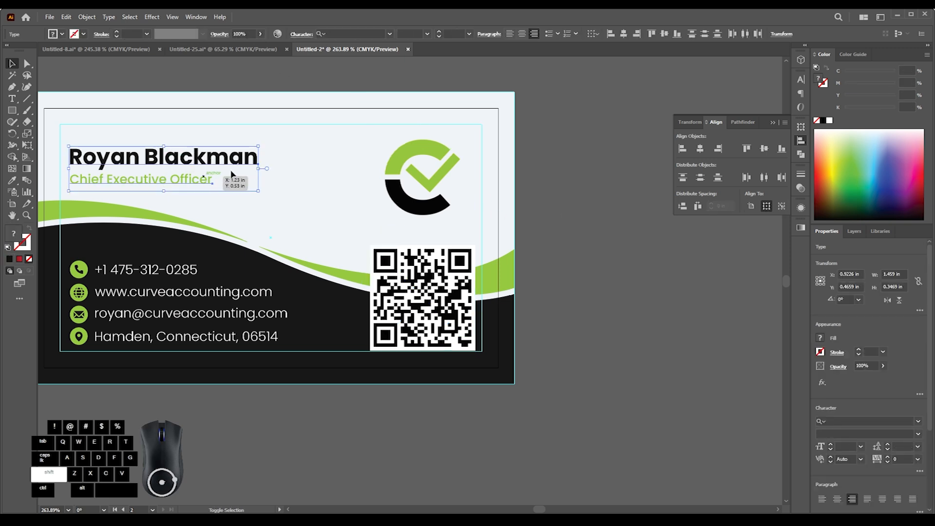
key("ctrl+g")
left_click(408, 171, "shift")
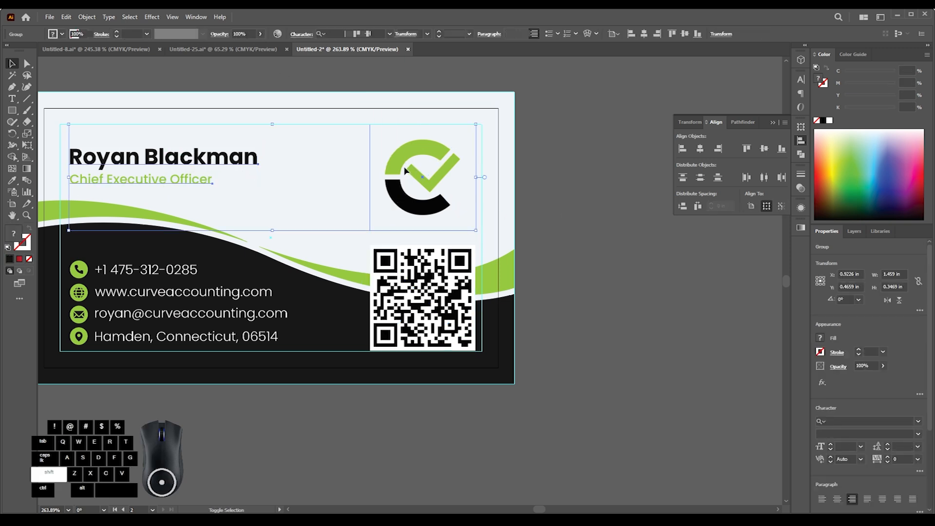
left_click(213, 163)
left_click(207, 33)
left_click(336, 89)
left_click_drag(378, 136, 313, 229)
key("ctrl+z")
left_click(547, 229)
- Try the contact side's green and black as fill colors for the blank side's background
left_click_drag(435, 202, 323, 277)
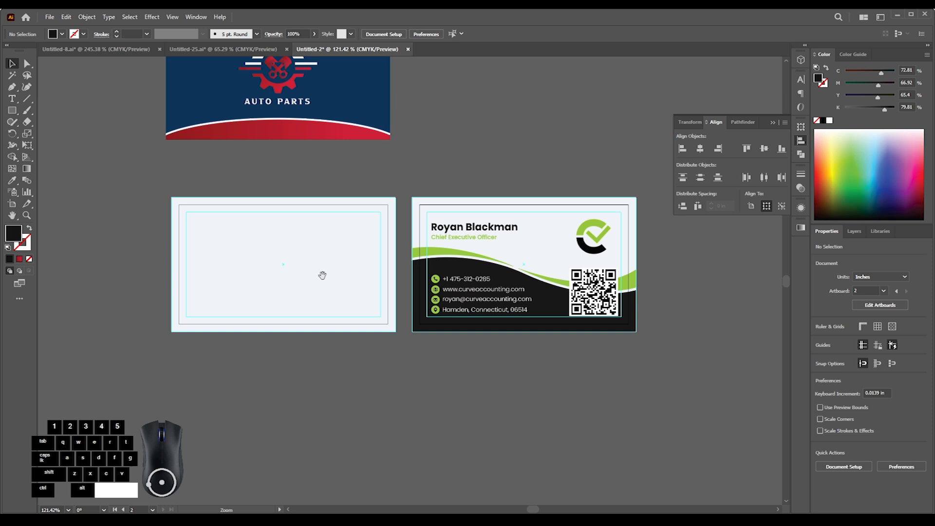
left_click(360, 253)
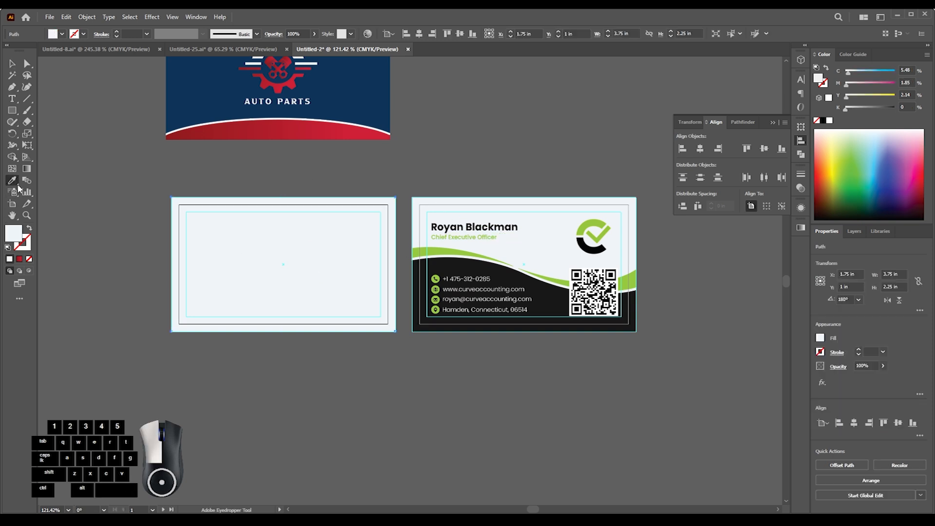
left_click(439, 251)
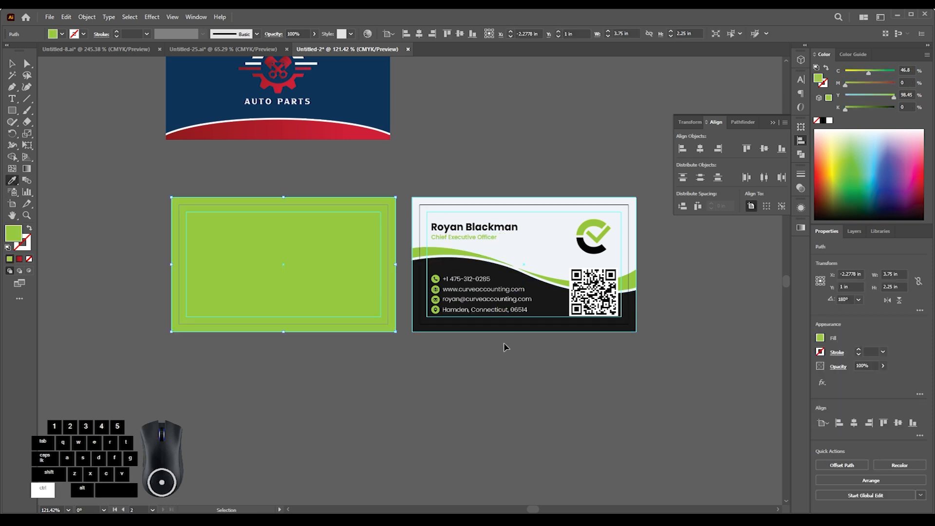
left_click(544, 293)
left_click(488, 360, "ctrl")
left_click_drag(485, 296, 462, 335)
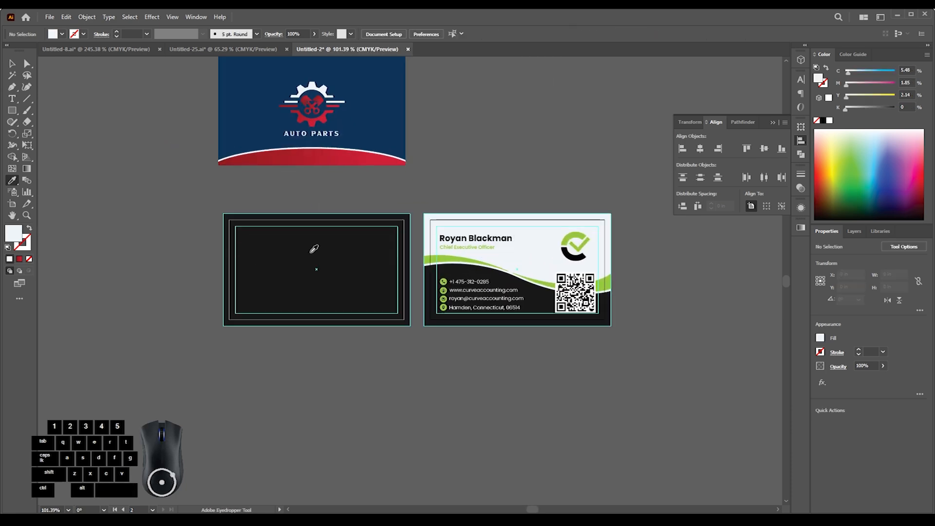
left_click(315, 248, "alt")
key("v")
- Place the full Curve Accounting logo on the blank card side, resized and centered on the artboard
scroll(260, 171, "down", 2)
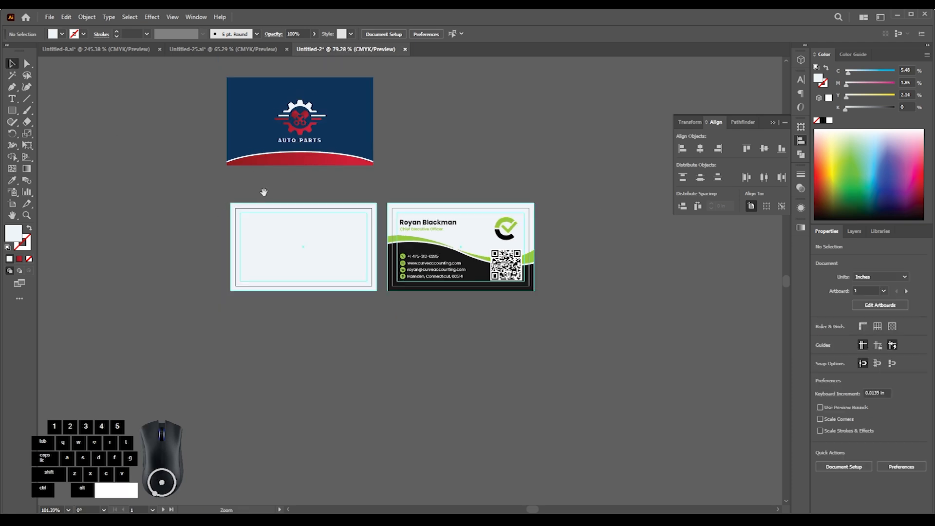
scroll(445, 135, "up", 2)
left_click_drag(467, 131, 322, 284)
left_click_drag(321, 280, 355, 273)
left_click(355, 273)
left_click(470, 33)
left_click(511, 33)
left_click_drag(392, 262, 430, 262)
left_click(406, 378)
left_click_drag(416, 317, 361, 332)
left_click_drag(470, 303, 315, 295)
left_click_drag(263, 312, 349, 308)
left_click_drag(319, 329, 307, 330)
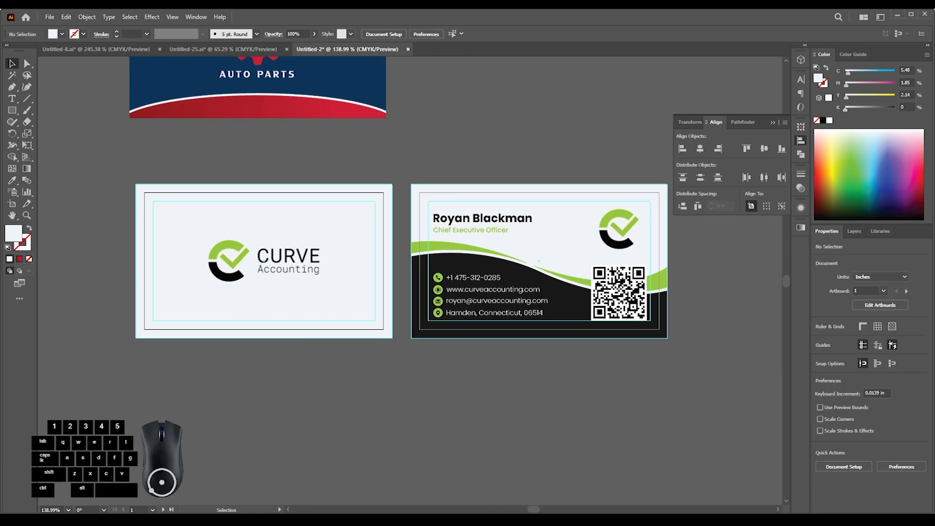
- Switch to the Fiverr chat in Chrome, copy the client's Facebook link, and open that page in the other browser window
left_click(525, 512)
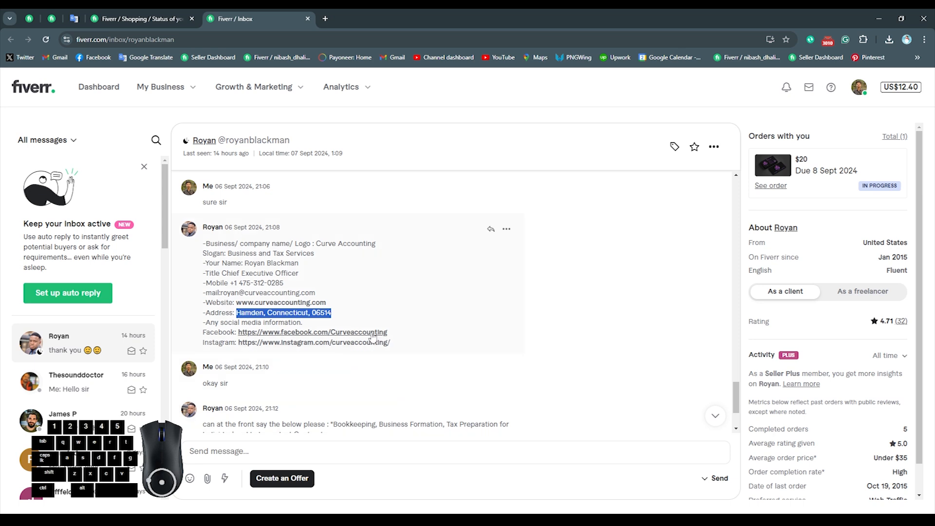
left_click_drag(387, 333, 258, 332)
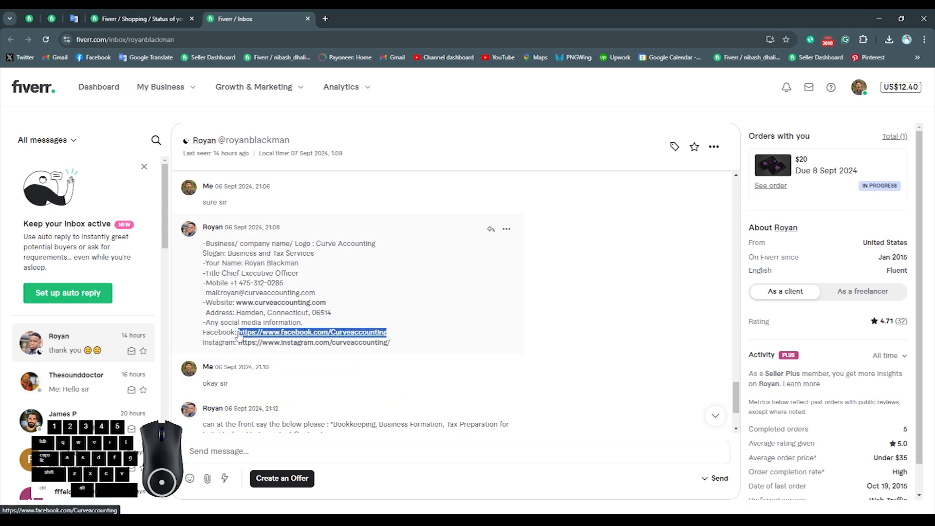
left_click(545, 514)
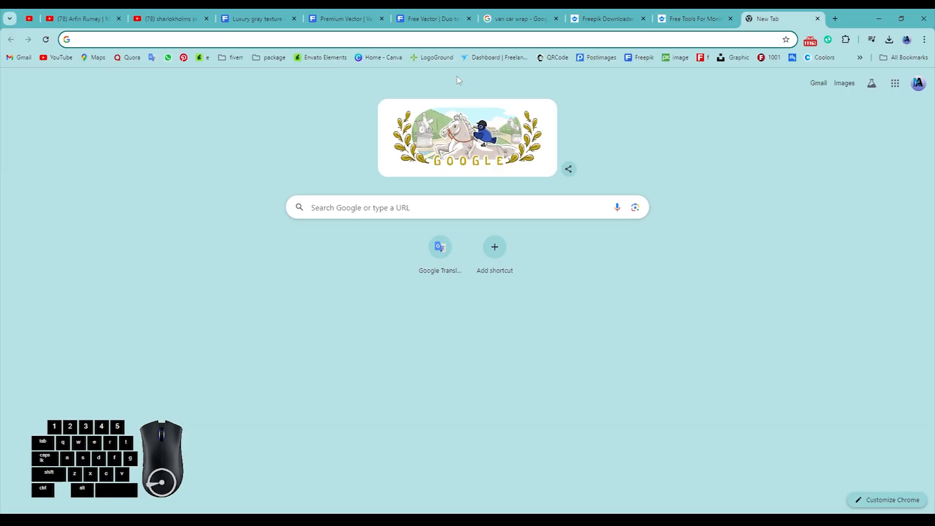
left_click(317, 39)
type("https://www.facebook.com/Curveaccounting")
key("Return")
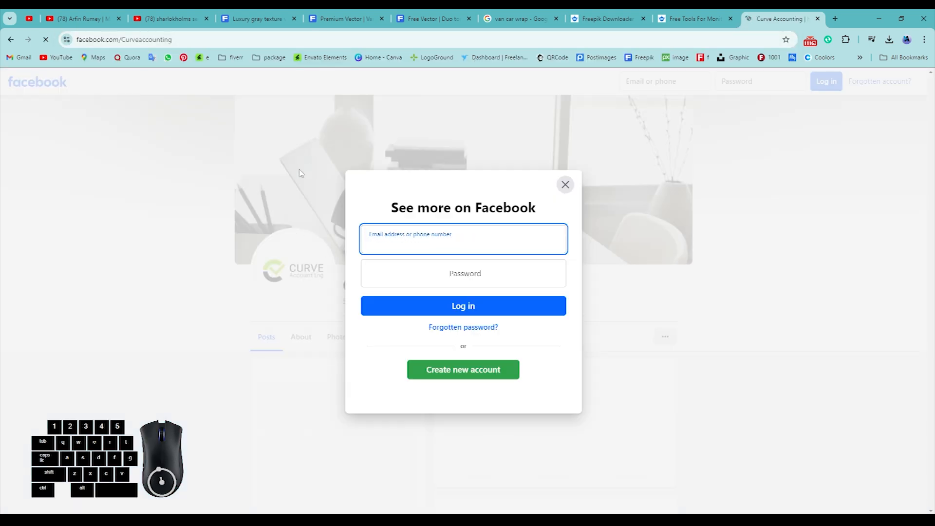
left_click(566, 184)
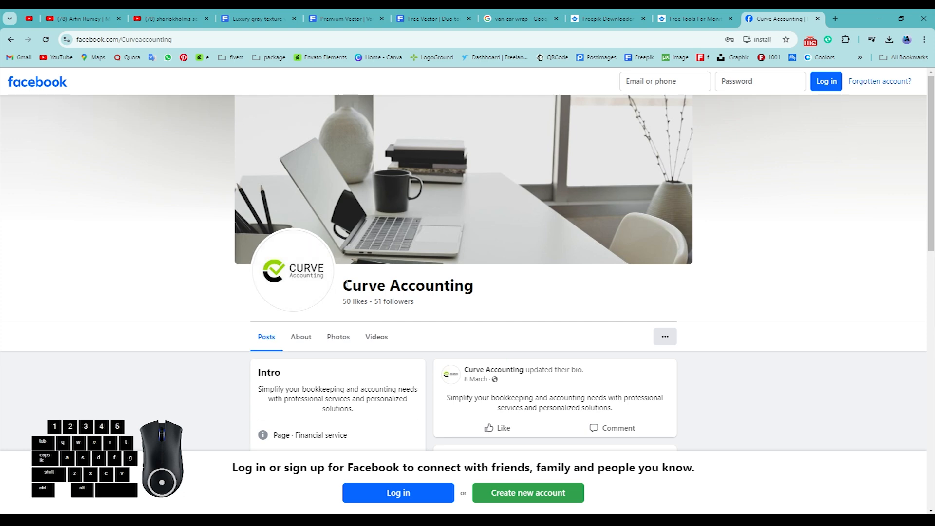
- Copy the page name "Curve Accounting" from Facebook and paste it below the cards in Illustrator
left_click_drag(346, 285, 469, 283)
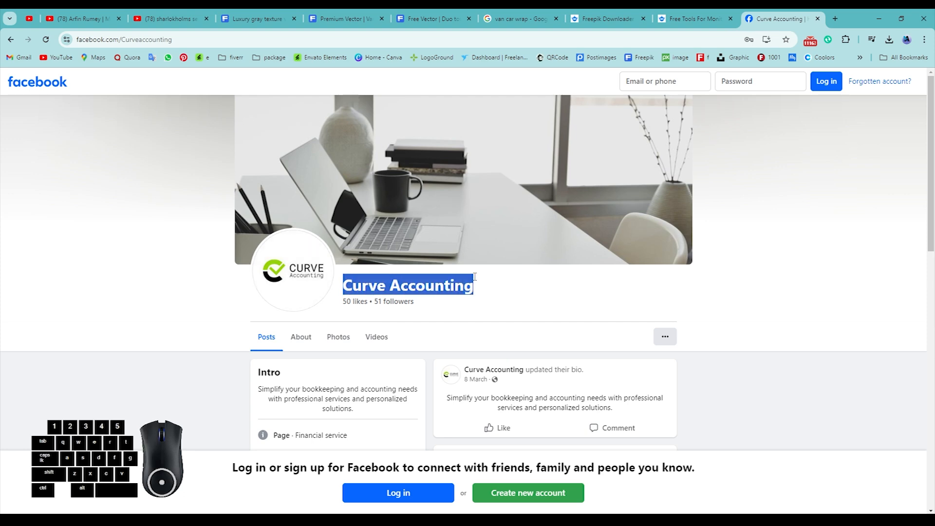
key("alt+Tab")
- Switch back to the Fiverr chat and copy the client's Instagram link
key("alt+Tab")
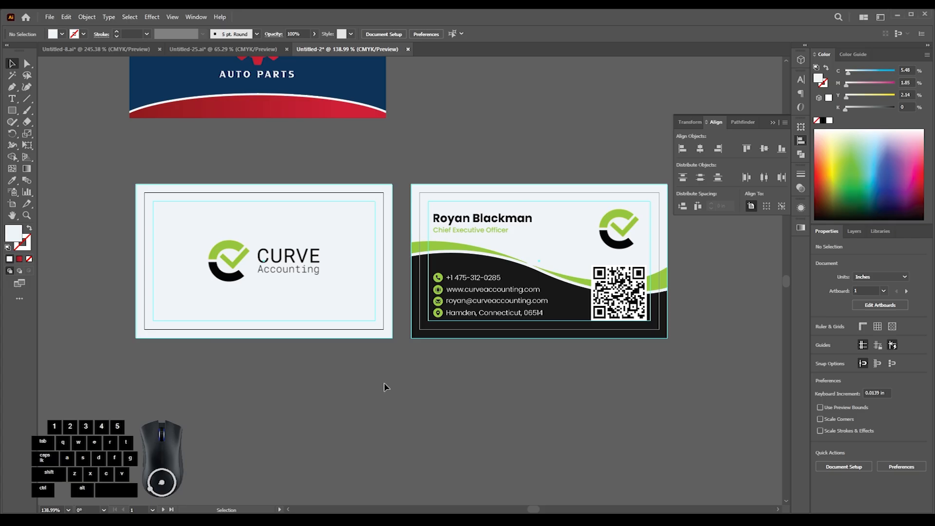
key("ctrl+v")
left_click_drag(409, 284, 324, 385)
key("alt+Tab")
left_click_drag(391, 343, 238, 344)
key("ctrl+c")
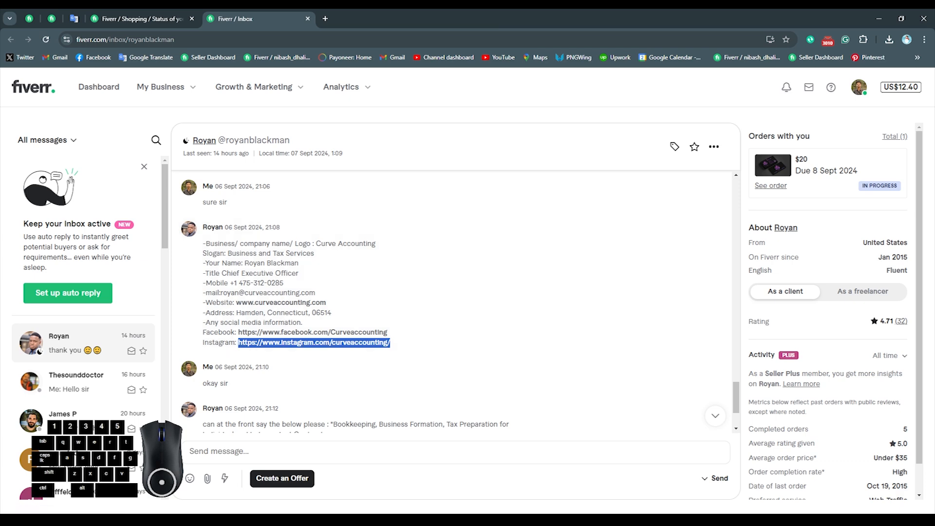
key("alt+Tab")
- Try to open the Instagram link in the browser tab holding the Facebook page
left_click(679, 41)
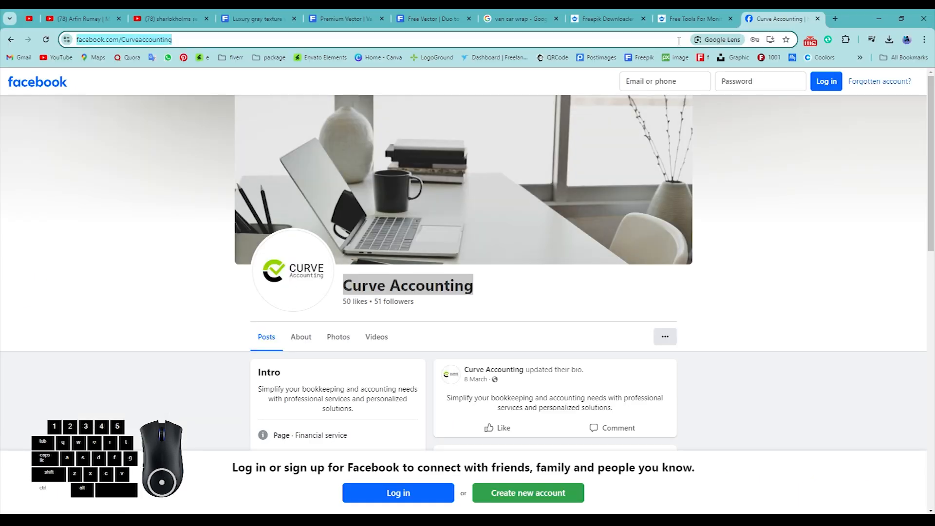
type("https://www.instagram.com/curveaccounting/https://www.instagram.com/curveaccounting/")
key("Return")
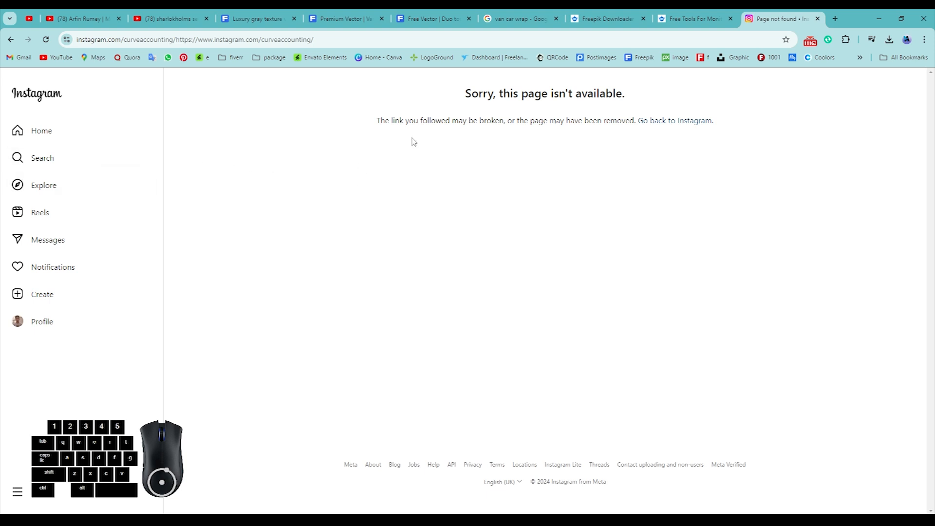
left_click(579, 39)
- Open the Instagram link in a new browser tab and close the tab with the broken page
left_click(834, 20)
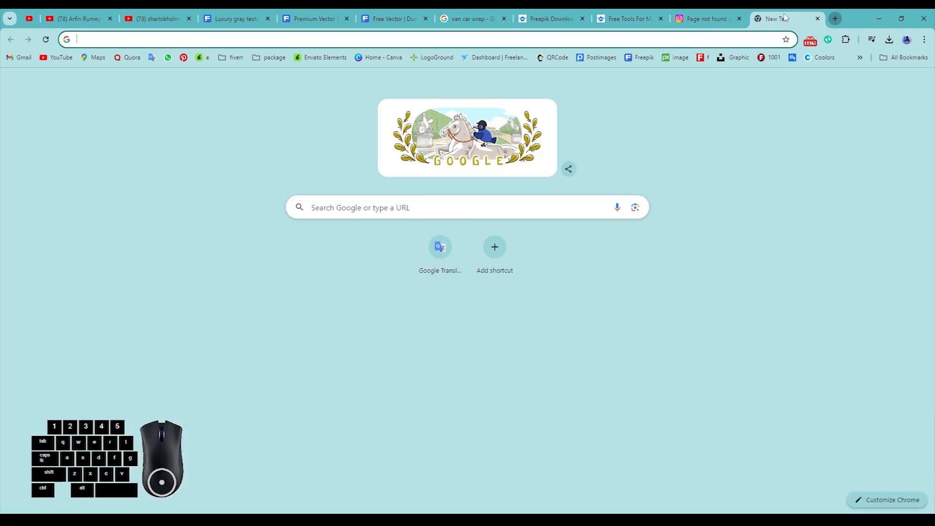
middle_click(695, 23)
left_click(397, 39)
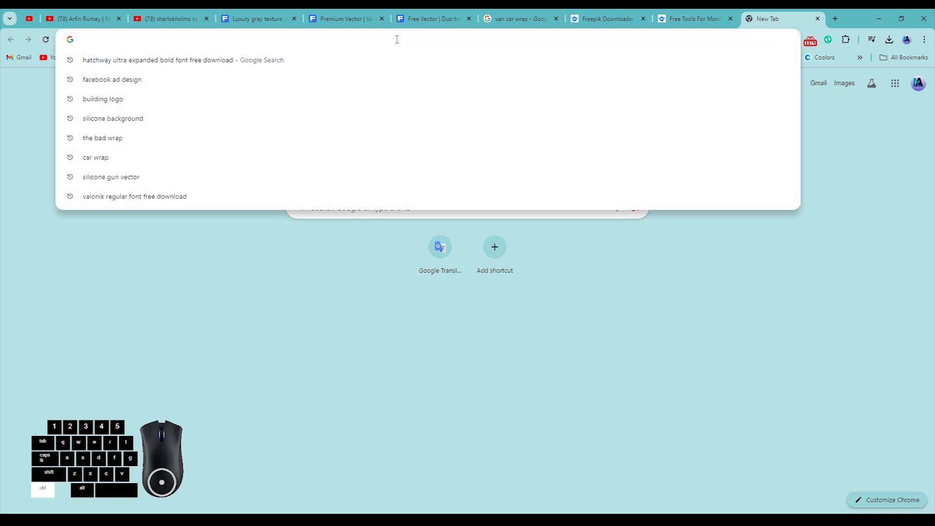
key("ctrl+v")
key("Return")
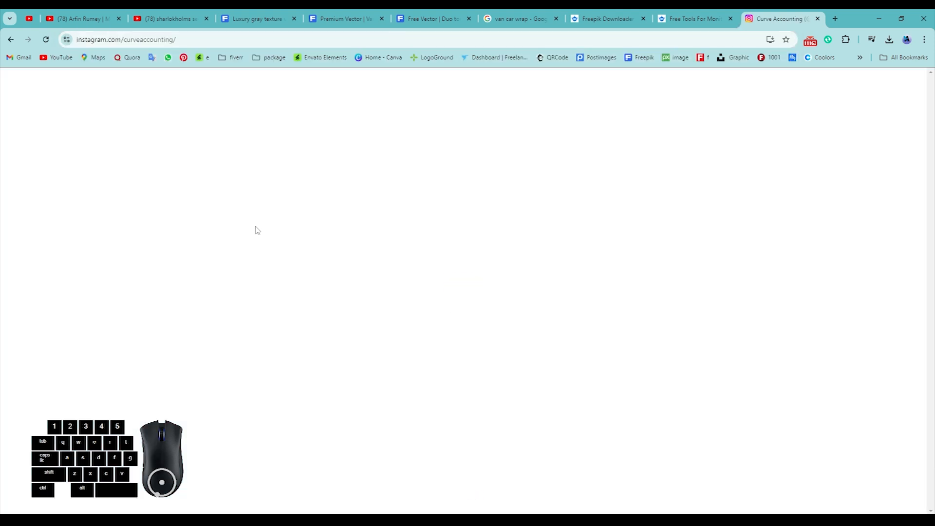
- Paste the Instagram handle "curveaccounting" below the cards in Illustrator and delete the stray characters from both pasted social names
left_click_drag(464, 96, 536, 108)
key("ctrl+c")
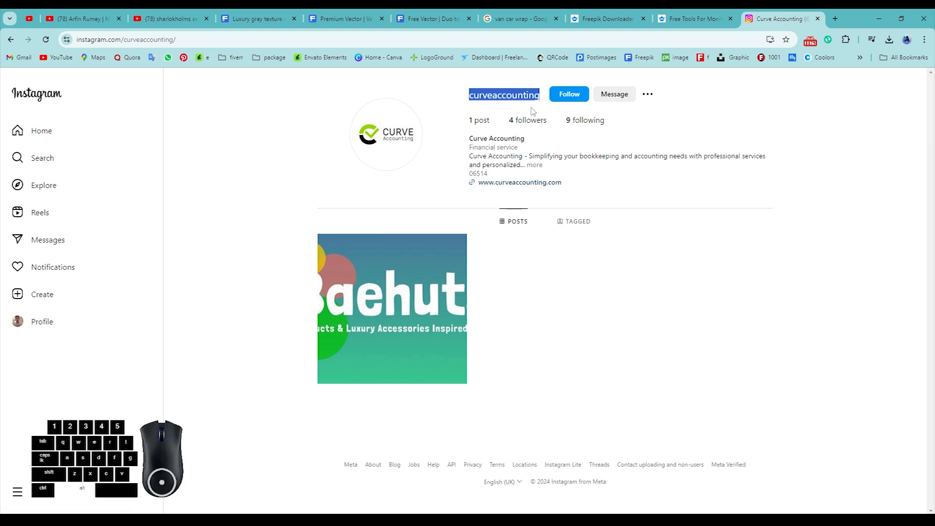
key("alt+Tab")
key("alt+Tab")
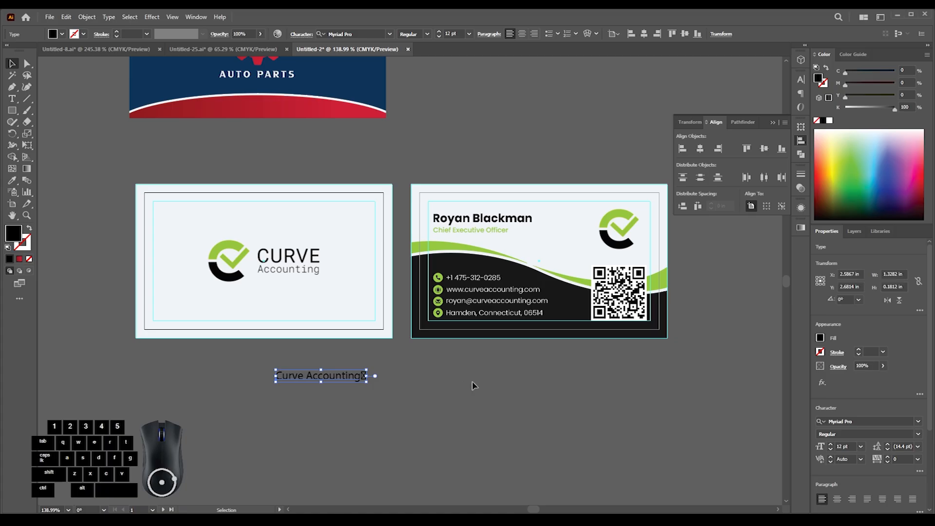
key("ctrl+v")
left_click_drag(396, 276, 412, 388)
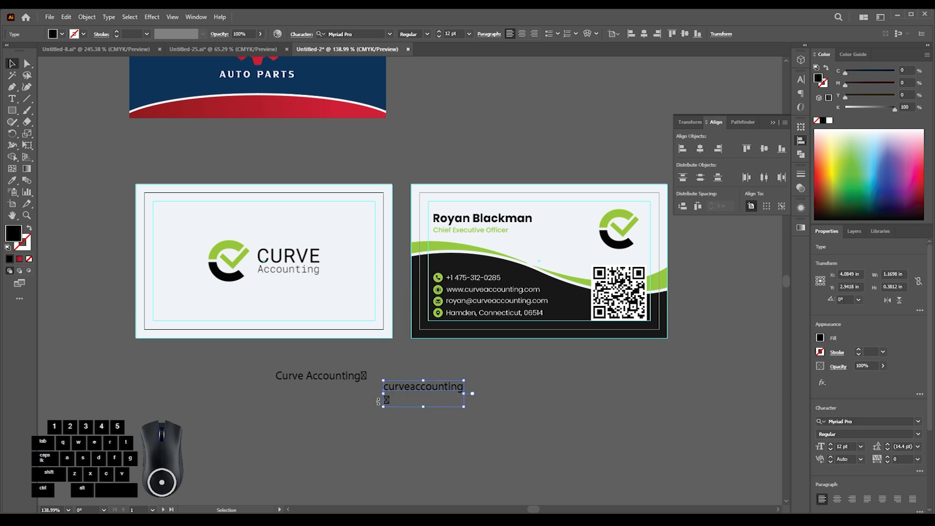
double_click(464, 390)
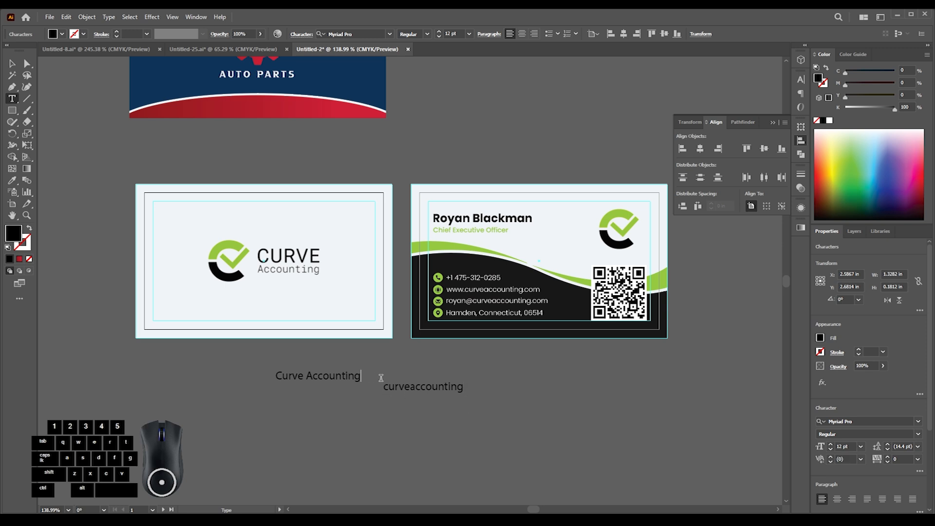
left_click(12, 65)
- Move the "curveaccounting" text into the lower-left area of the logo side, inside the safety guide
scroll(249, 351, "up", 2)
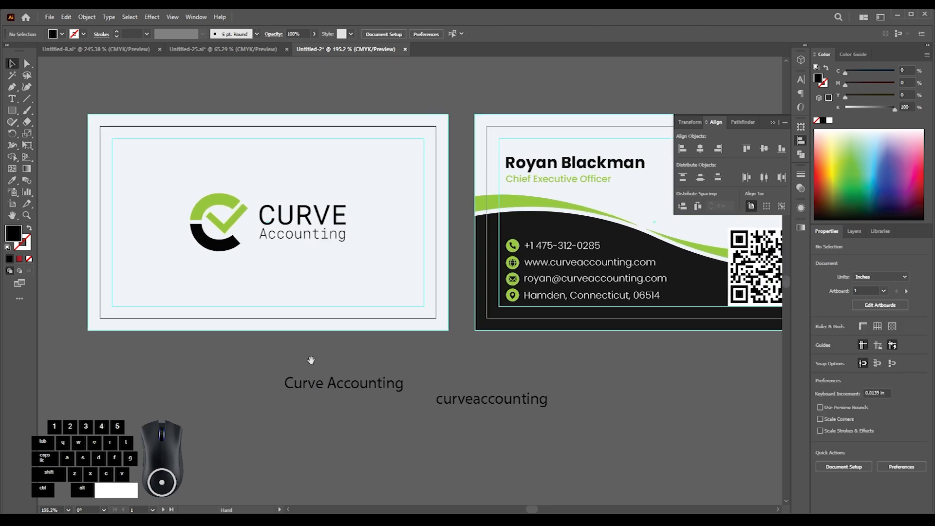
left_click_drag(444, 403, 135, 294)
left_click(219, 345)
left_click_drag(219, 345, 246, 317)
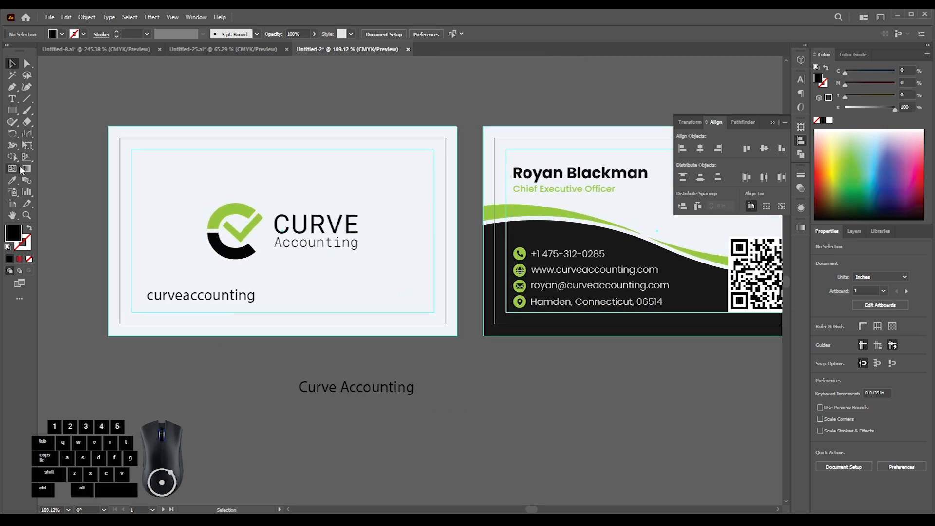
- Draw a black rectangle about 3.86 × 0.63 in across the lower edge of the logo side
left_click(12, 110)
left_click_drag(103, 285, 462, 344)
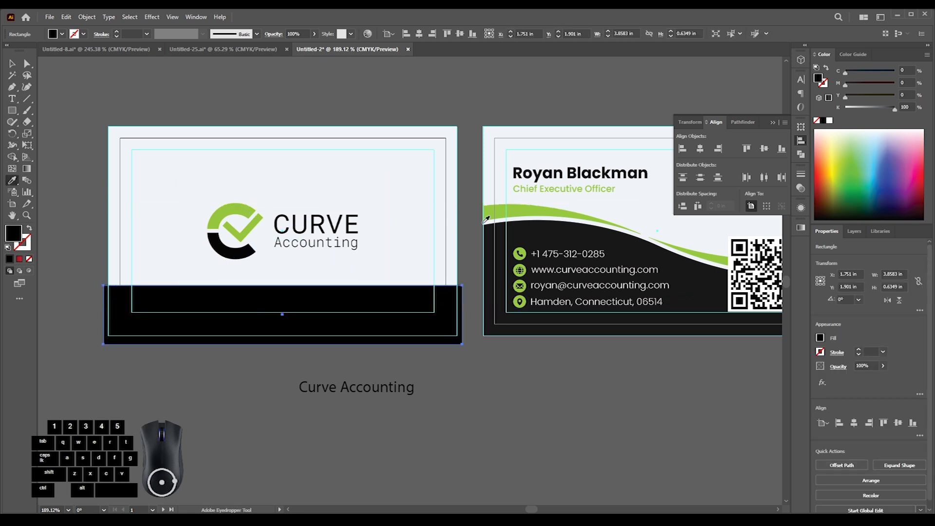
- Recolor the band rectangle on the logo side with the dark fill sampled from the contact side's wave
left_click(517, 211)
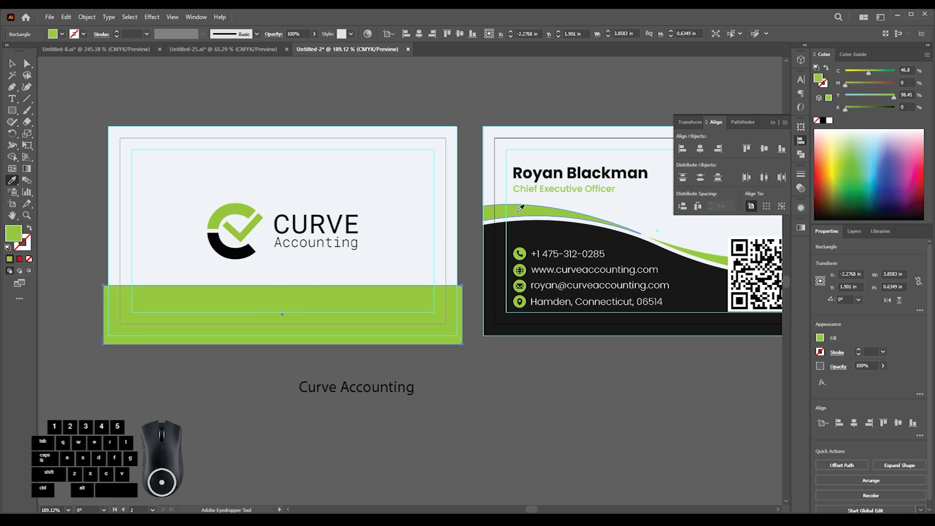
left_click(519, 223)
left_click(11, 64)
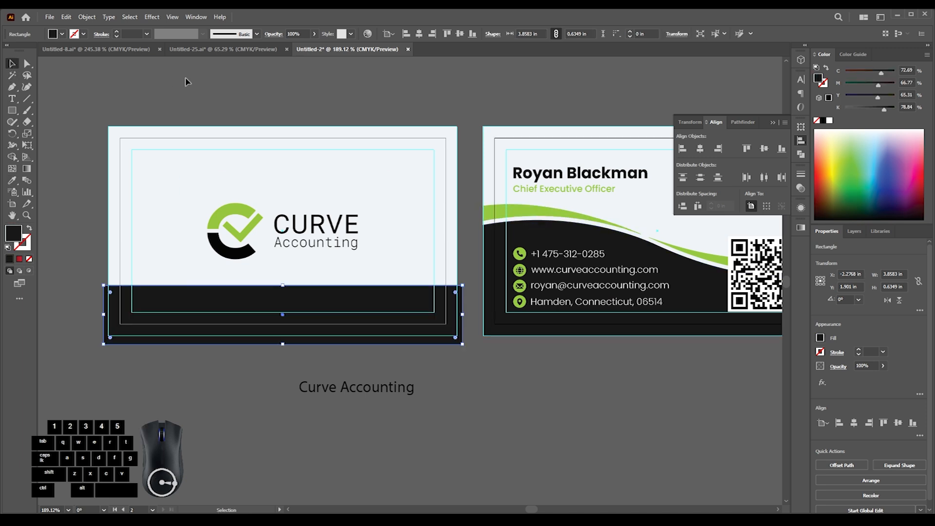
left_click(186, 82)
- Trim the parts of the dark band that extend beyond the logo side's bleed edge using Shape Builder
left_click(156, 292)
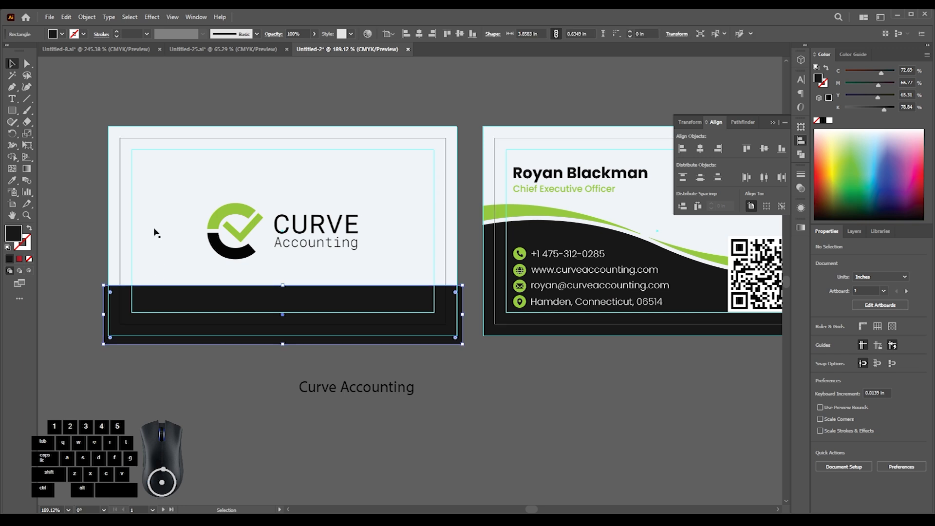
key("shift+m")
left_click(125, 340, "alt")
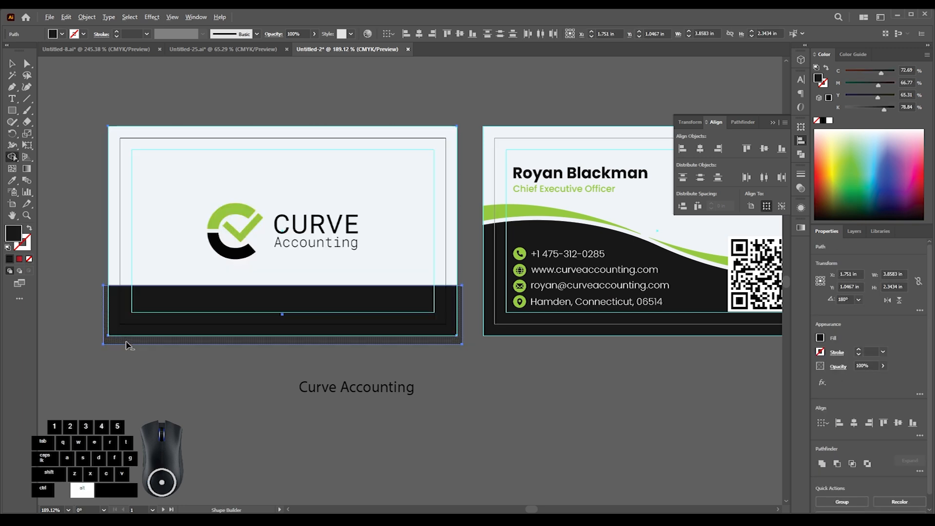
left_click(9, 66)
left_click(77, 109)
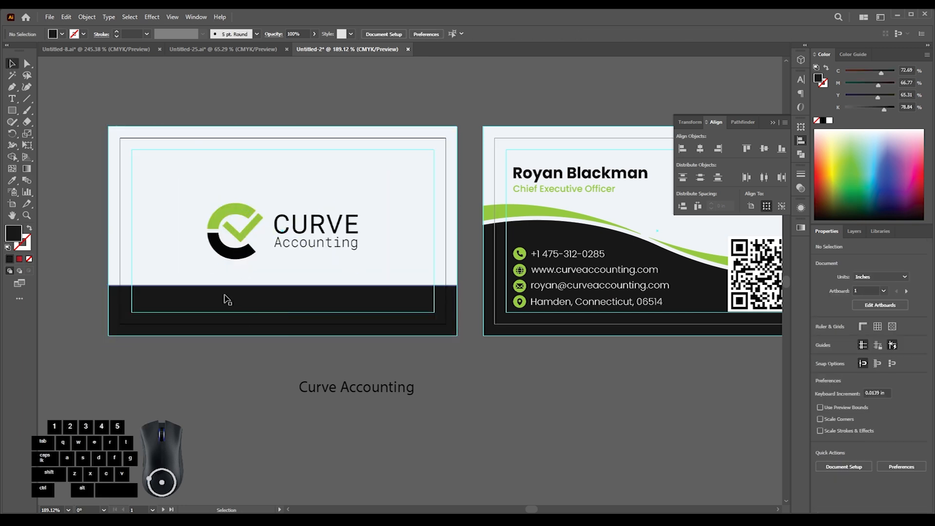
- Send the dark band and the light background of the logo side behind the handle text and guide lines
left_click(177, 304)
left_click_drag(120, 308, 123, 314)
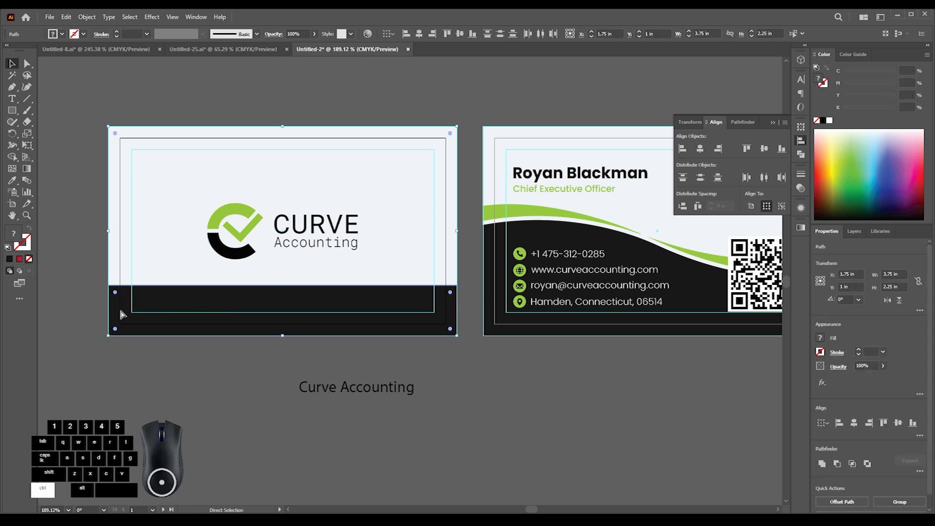
key("ctrl+shift+[")
left_click(170, 376)
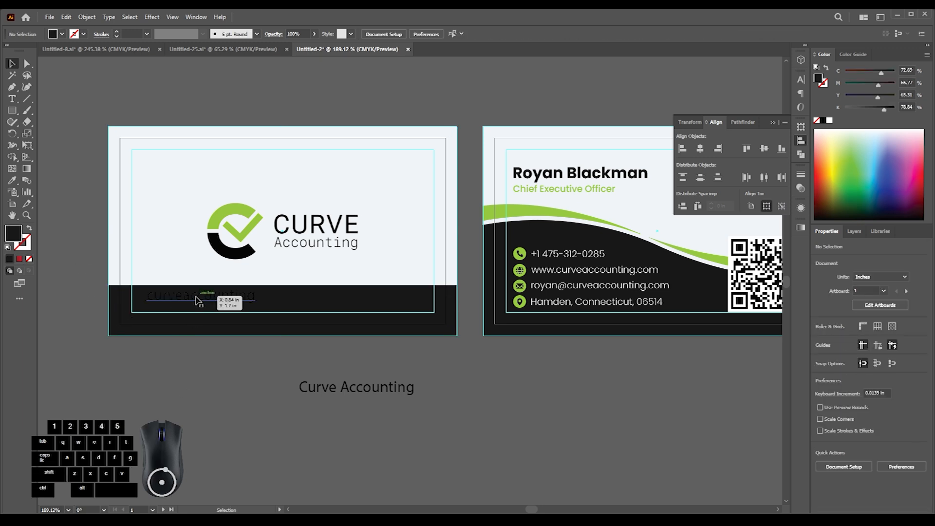
- Recolor the "curveaccounting" text on the dark band with the green sampled from the logo
left_click(198, 297)
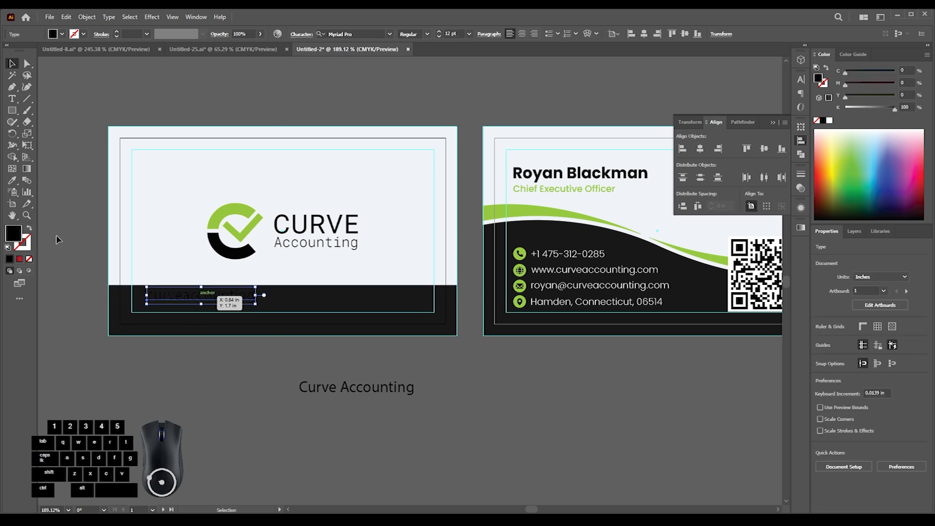
left_click(233, 207)
left_click(237, 388)
left_click_drag(239, 331, 284, 325)
left_click_drag(219, 345, 227, 350)
left_click_drag(222, 316, 253, 298)
left_click(308, 403)
- Open the icon file social.ai from drive New Volume (E:)
left_click(271, 432)
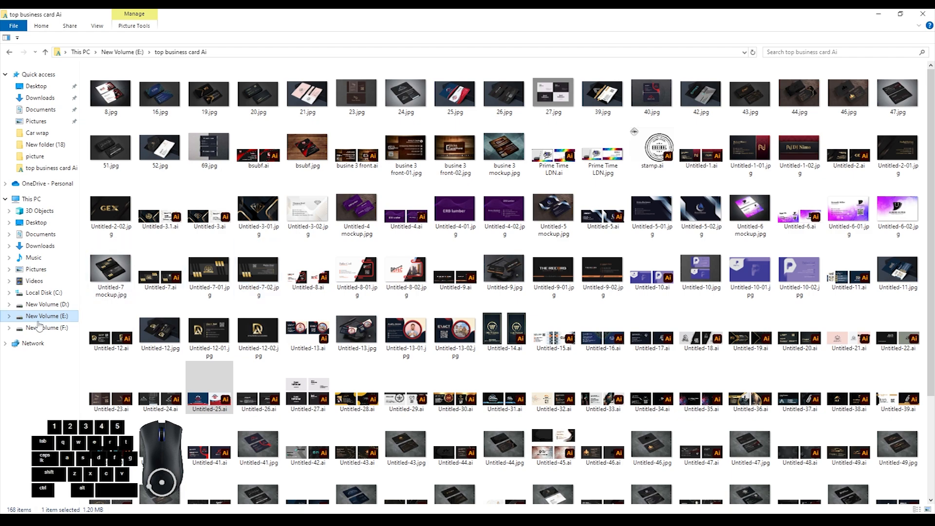
left_click(42, 315)
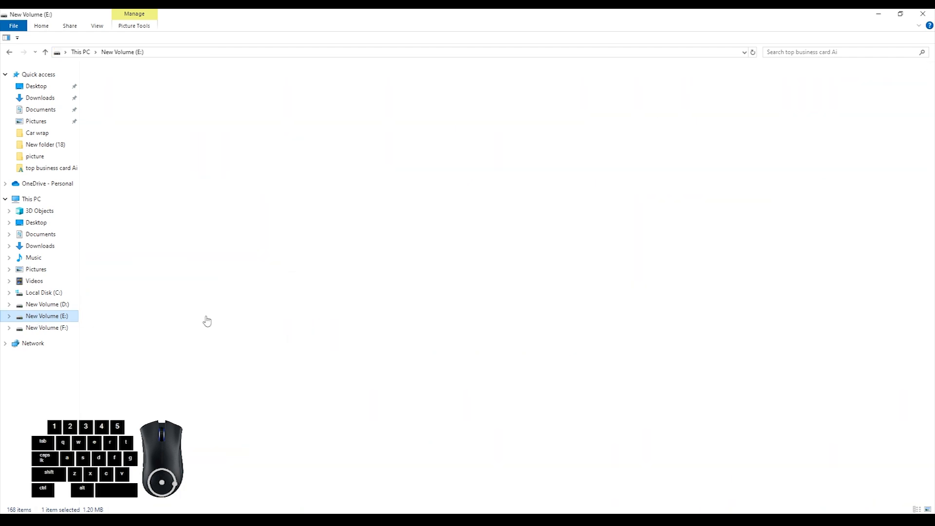
left_click(802, 285)
double_click(802, 285)
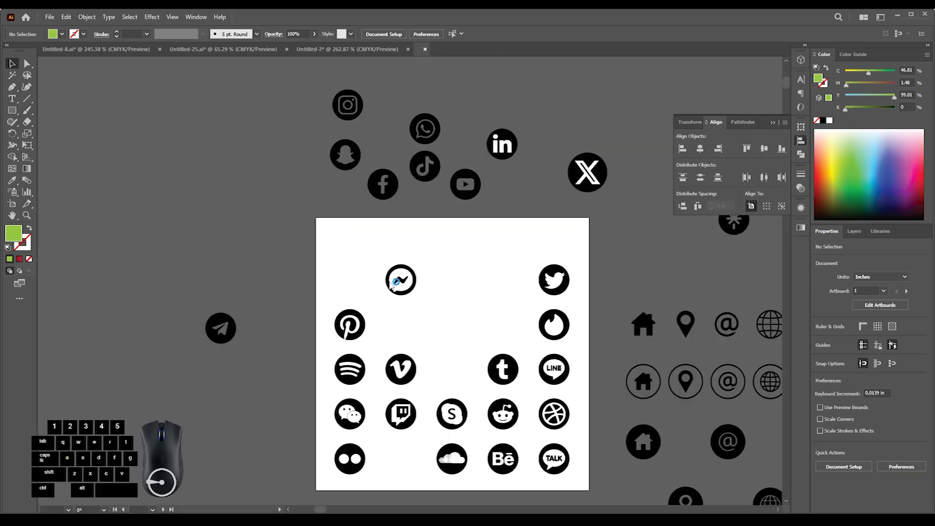
- Transfer the Facebook and Instagram icons from social.ai into the Untitled-2 business card document, placing them below the logo side
left_click_drag(366, 138, 215, 232)
left_click_drag(390, 224, 228, 252)
left_click_drag(149, 205, 124, 53)
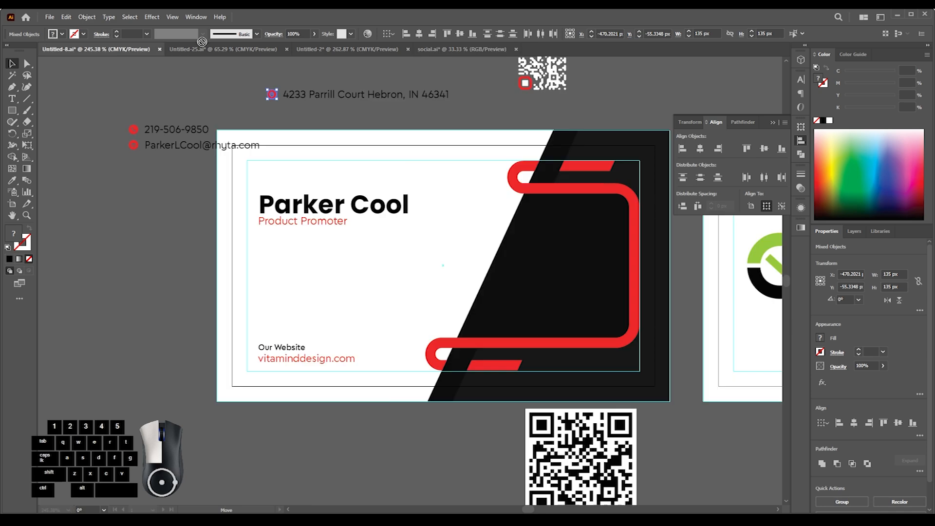
left_click_drag(211, 50, 210, 51)
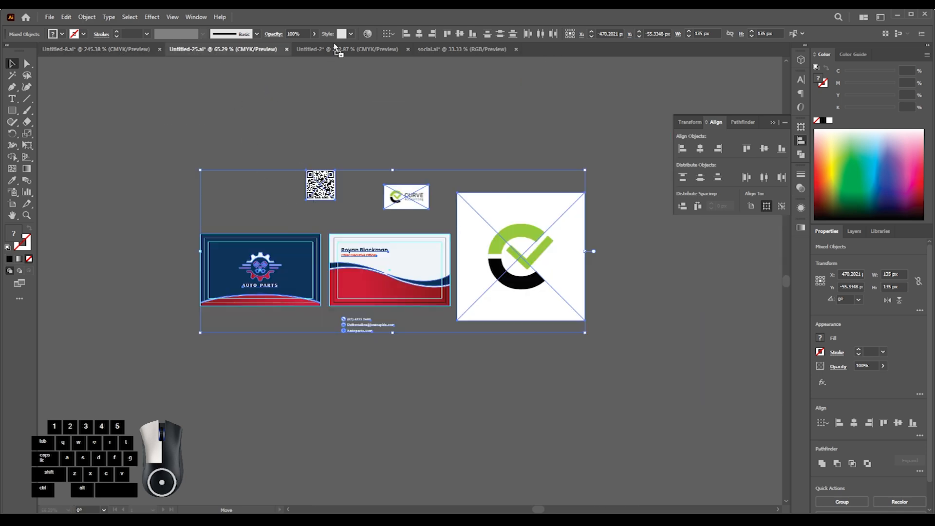
left_click_drag(335, 48, 335, 48)
left_click_drag(268, 390, 218, 395)
left_click_drag(218, 397, 311, 328)
- Color both social icons with the logo's green, scale them to about 0.24 in, and separate them below the card
left_click(12, 182)
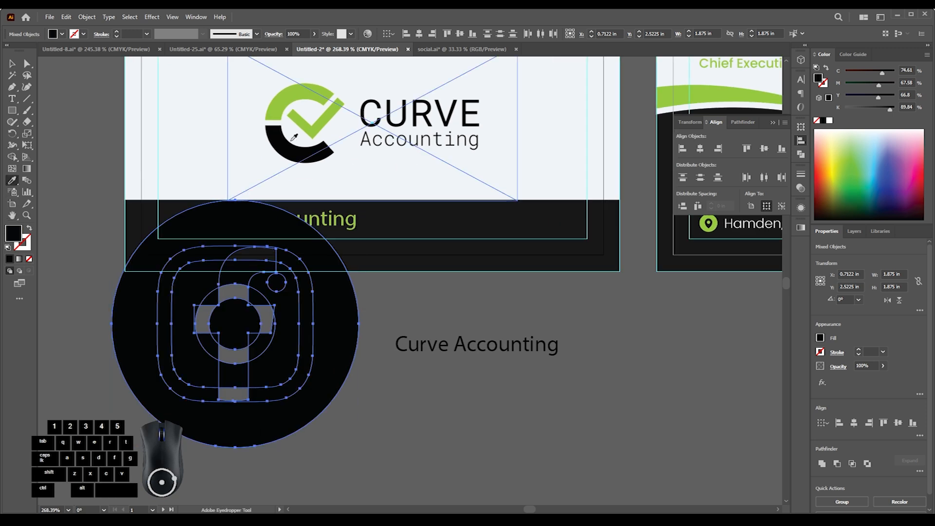
left_click(305, 91)
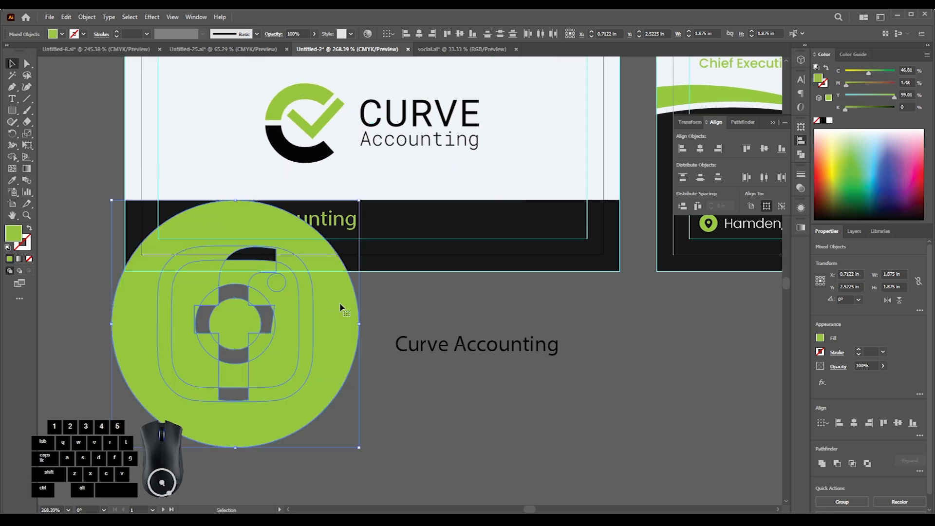
left_click_drag(361, 324, 310, 324)
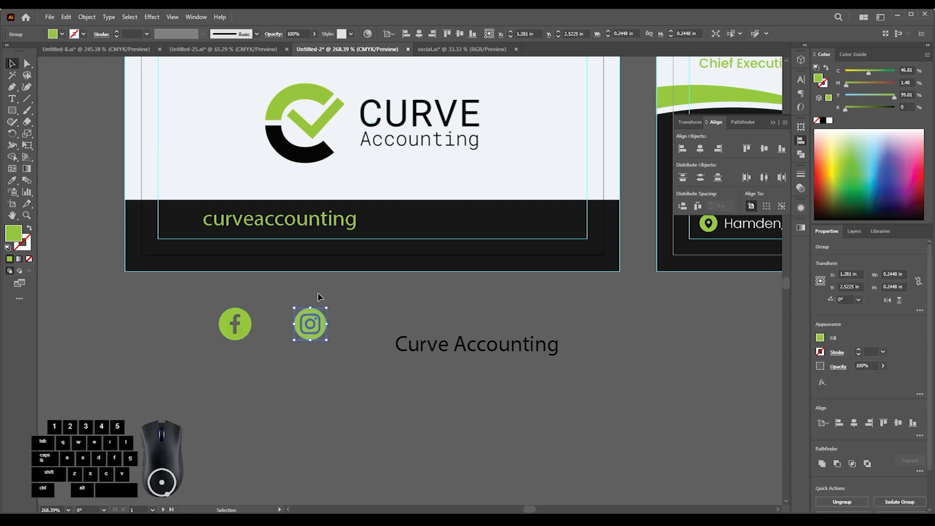
- Place the "curveaccounting" handle beside the Instagram icon below the card and shrink both icons to about 0.15 in
left_click_drag(442, 362, 436, 423)
left_click_drag(267, 230, 401, 332)
left_click_drag(302, 334, 378, 342)
left_click_drag(172, 262, 344, 324)
left_click(344, 341)
left_click_drag(415, 377, 387, 363)
left_click_drag(386, 363, 454, 354)
- Place the "Curve Accounting" name beside the Facebook icon and recolor it with the green of the Instagram handle
left_click_drag(379, 331, 246, 331)
left_click_drag(588, 428, 334, 322)
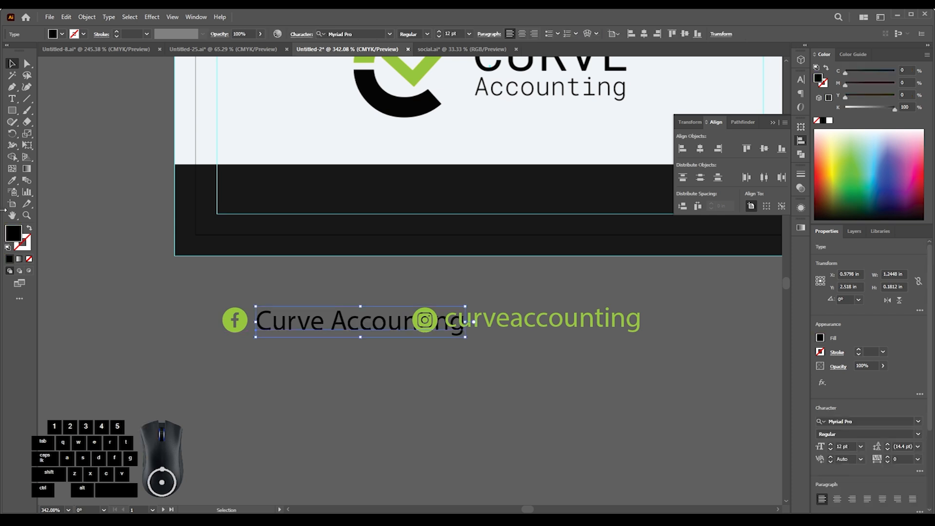
left_click(570, 319)
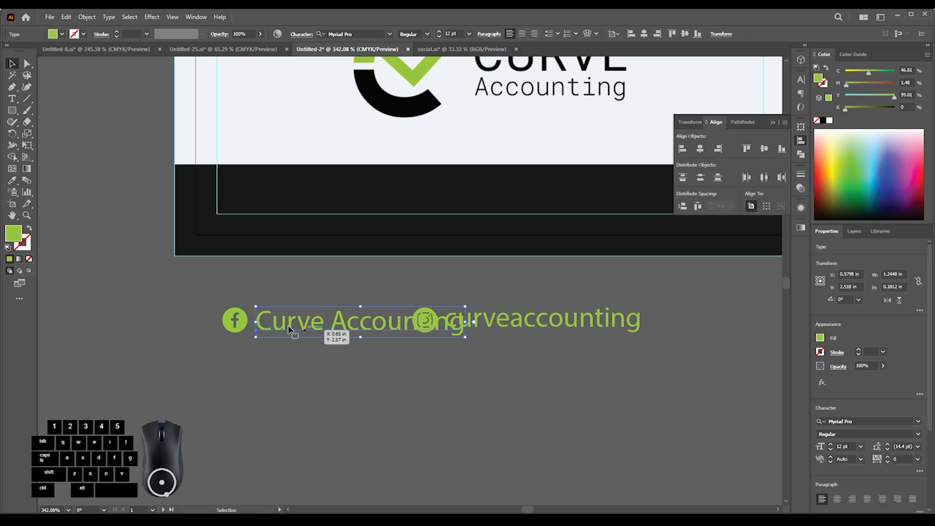
- Shift the Facebook icon and its "Curve Accounting" name left, clear of the Instagram icon
left_click(236, 321, "shift")
left_click_drag(296, 331, 276, 328)
left_click(340, 374)
left_click_drag(277, 329, 256, 324)
left_click(311, 357)
left_click_drag(379, 326, 380, 327)
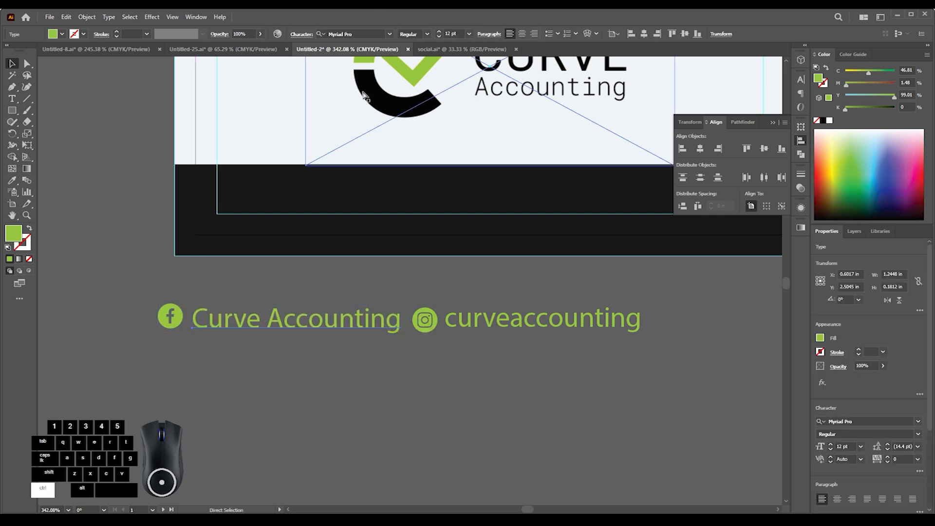
- Show the rulers, add a horizontal guide at the social handles' baseline, and align the "Curve Accounting" text to it
key("ctrl+r")
left_click_drag(419, 61, 422, 263)
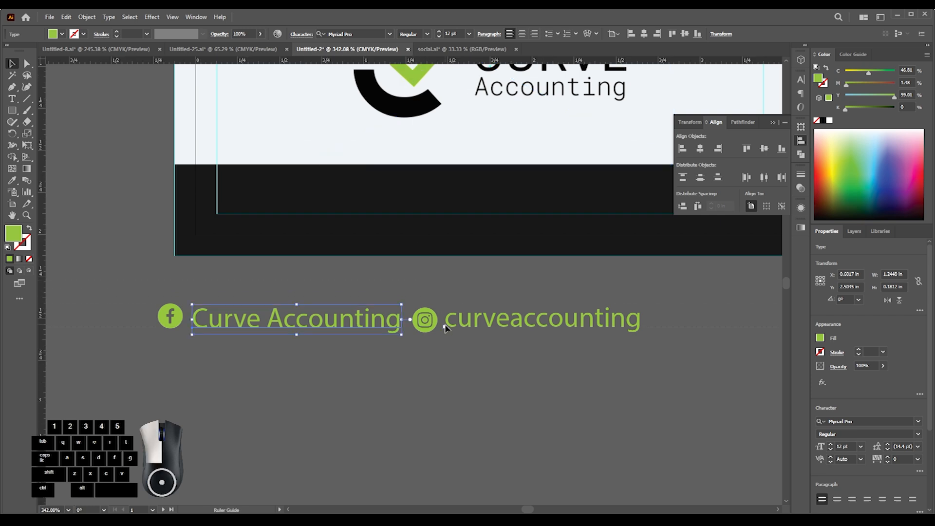
left_click_drag(444, 326, 444, 326)
left_click_drag(353, 330, 571, 347)
left_click_drag(488, 292, 528, 331)
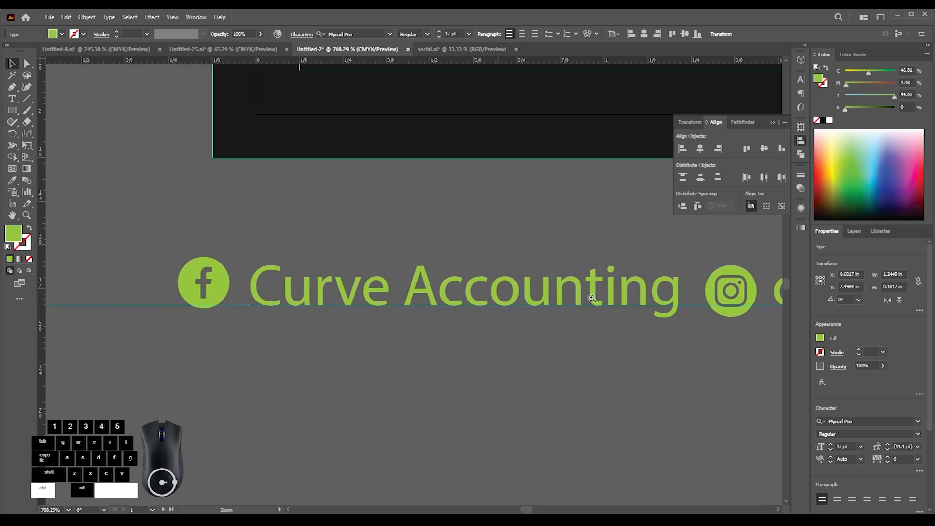
- Adjust the Facebook icon's position beside its name and delete the horizontal baseline guide
left_click(201, 291)
left_click_drag(220, 292, 223, 292)
left_click(276, 331)
left_click_drag(276, 332, 141, 343)
left_click_drag(335, 340, 214, 340)
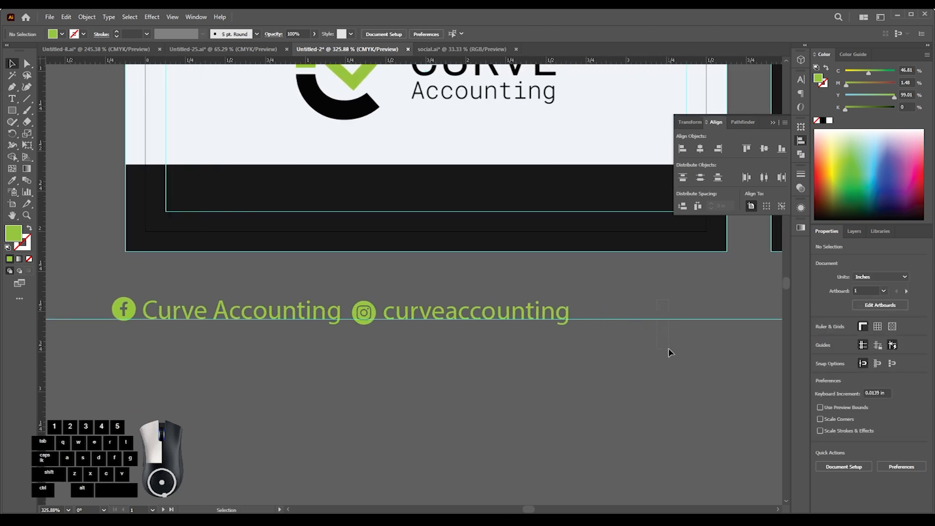
left_click_drag(668, 351, 648, 352)
key("Delete")
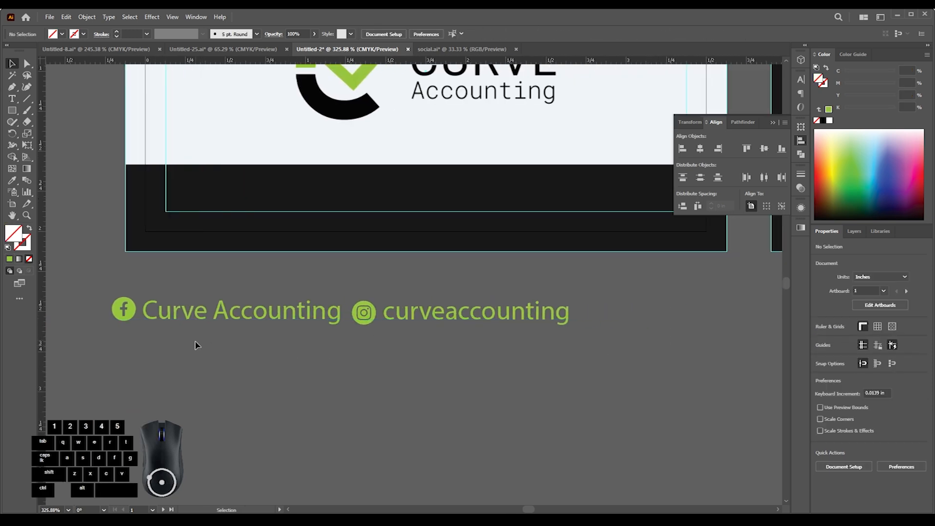
- Move the Instagram icon and its handle slightly right to widen the gap after "Curve Accounting"
left_click_drag(416, 326, 425, 325)
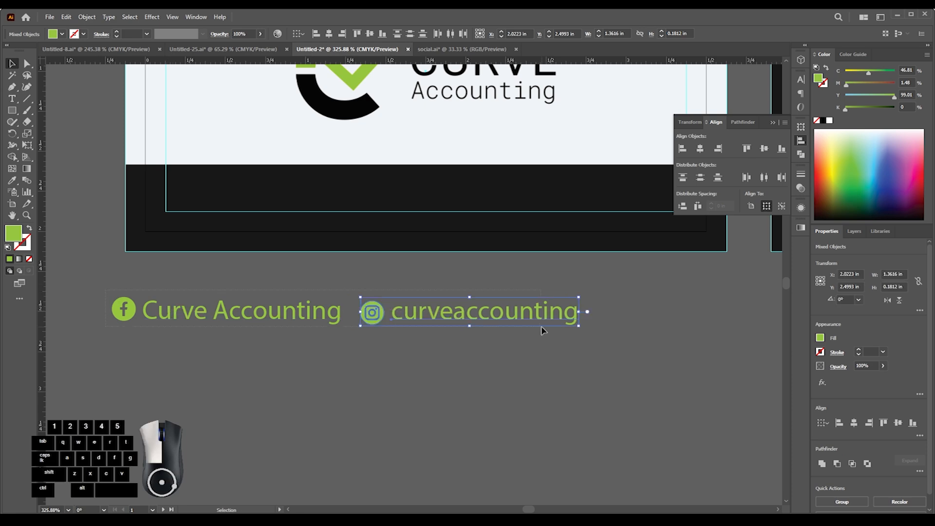
left_click_drag(542, 327, 543, 331)
left_click(487, 350)
left_click_drag(476, 351, 404, 343)
left_click_drag(495, 334, 273, 346)
left_click_drag(371, 332, 409, 337)
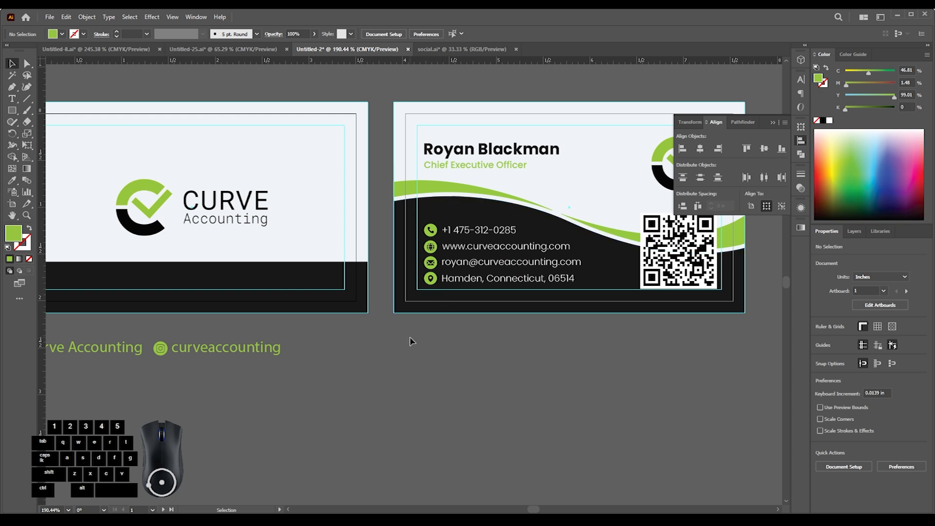
- Try placing the contact side's location line in the dark band of the logo side
scroll(412, 341, "down", 2)
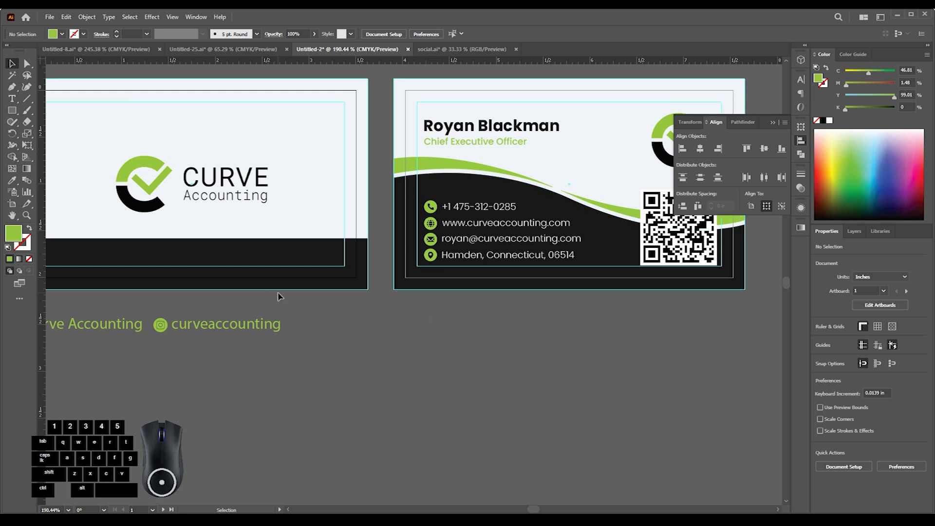
scroll(322, 313, "up", 1)
scroll(359, 302, "down", 2)
left_click_drag(407, 317, 538, 312)
scroll(535, 305, "up", 2)
left_click(551, 266)
left_click_drag(552, 264, 256, 265)
key("ctrl+z")
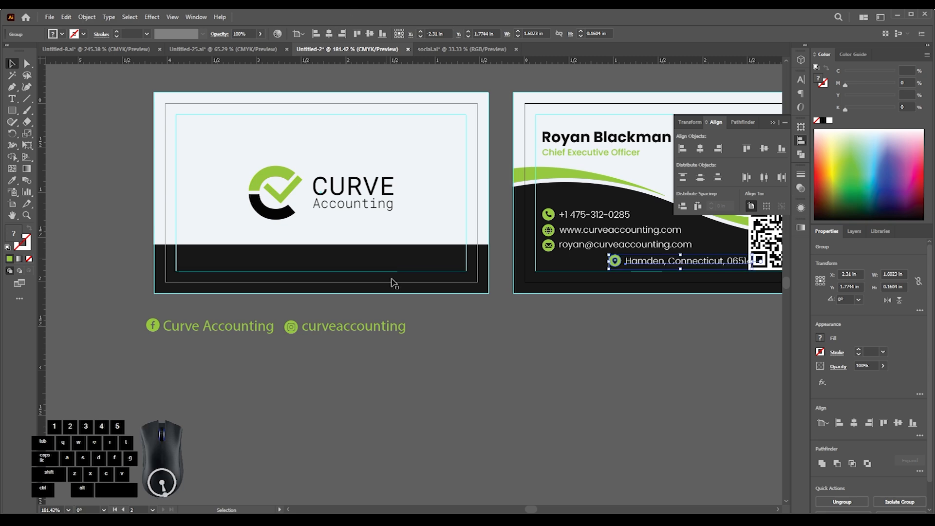
key("ctrl+shift+z")
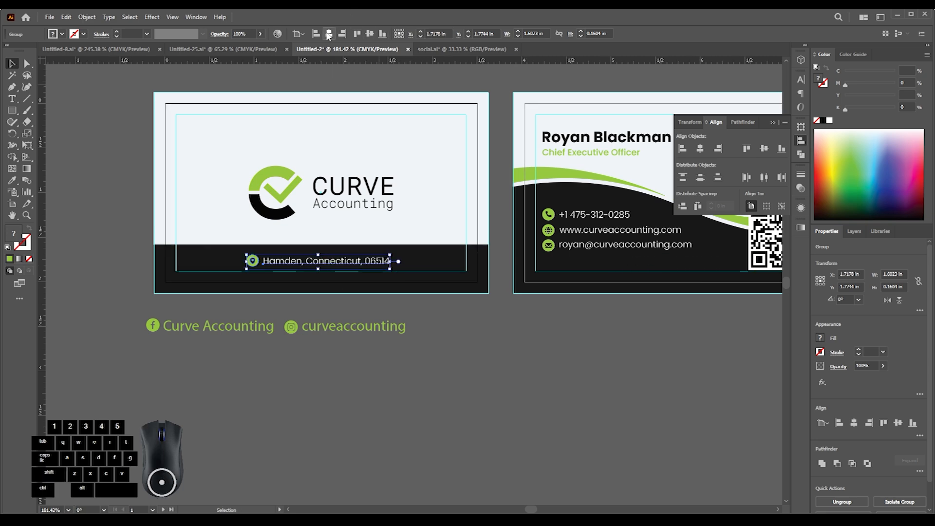
- Return the location line to the contact side and move both social handles into the logo side's dark band
left_click(424, 348)
left_click_drag(354, 272, 328, 291)
left_click_drag(377, 311, 320, 343)
left_click_drag(211, 330, 205, 330)
left_click_drag(247, 284, 250, 379)
left_click_drag(313, 342, 127, 324)
mouse_move(263, 336)
left_mouse_down()
mouse_move(298, 283)
mouse_move(334, 290)
mouse_move(287, 303)
mouse_move(257, 342)
left_mouse_up()
- Left-align the location line with the e-mail line on the contact side
key("ctrl+space")
left_click_drag(168, 389, 469, 303)
key("ctrl+space")
left_click(361, 281, "shift")
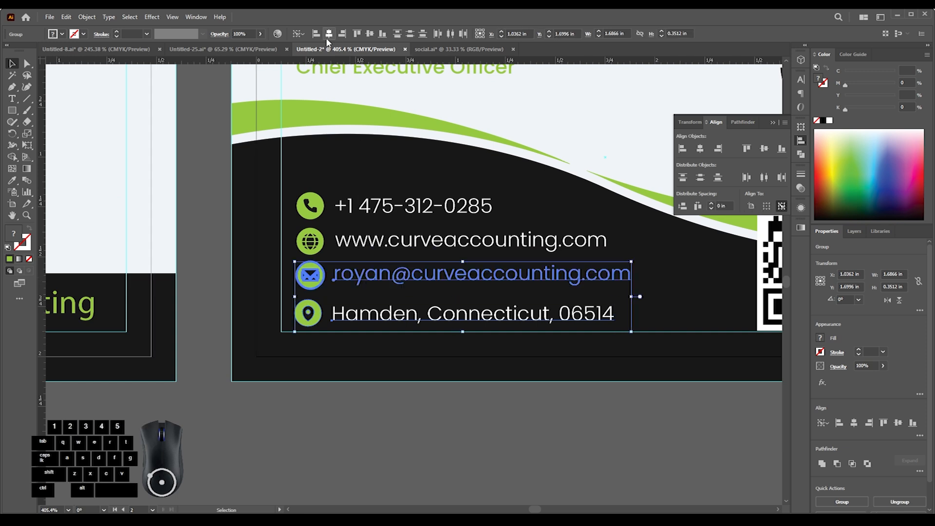
left_click(316, 33)
- Select all four contact lines and distribute their vertical spacing evenly
left_click(429, 277, "shift")
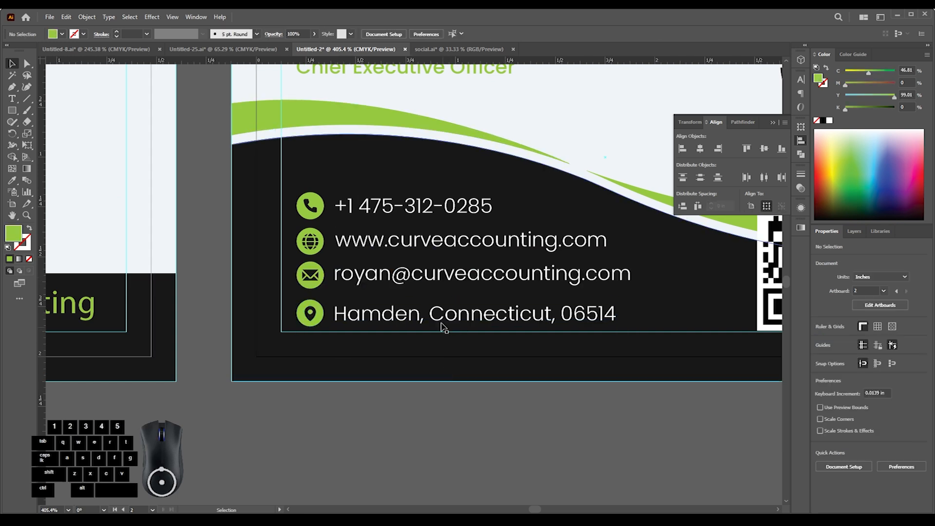
left_click_drag(420, 315, 419, 314)
key("ctrl+z")
left_click(419, 279)
left_click(417, 312, "shift")
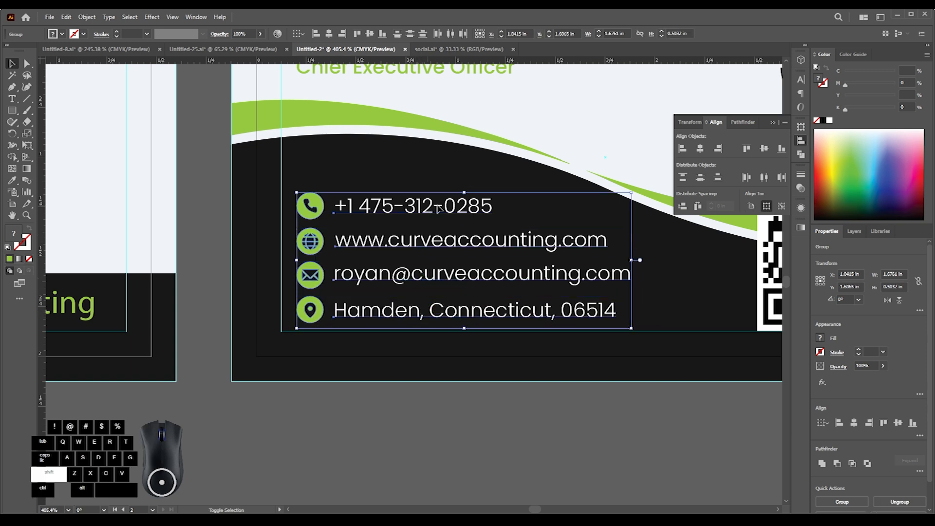
left_click(683, 206)
left_click(438, 358)
- Delete the leftover AUTO PARTS reference card above the logo side
left_click_drag(437, 318, 337, 341)
left_click_drag(402, 271, 371, 284)
left_click_drag(390, 254, 350, 251)
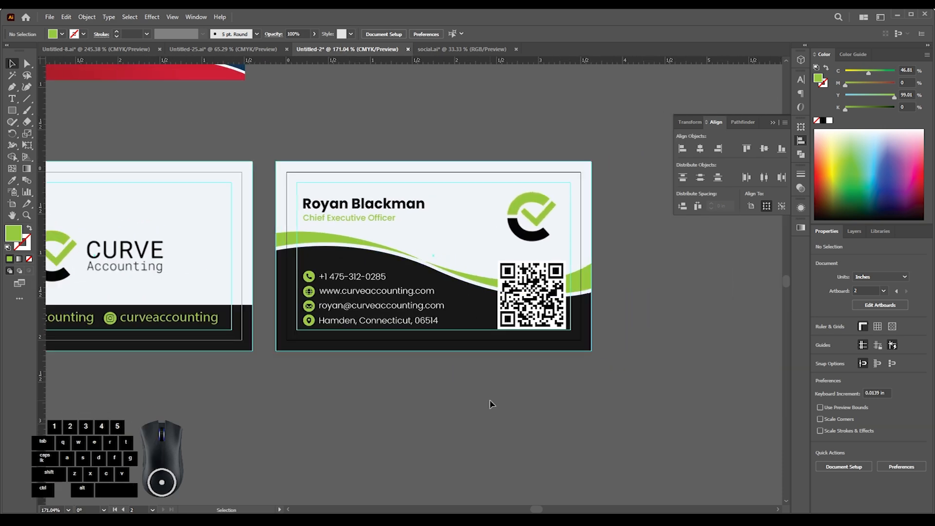
left_click_drag(453, 360, 404, 369)
left_click_drag(225, 317, 307, 351)
left_click_drag(214, 181, 500, 316)
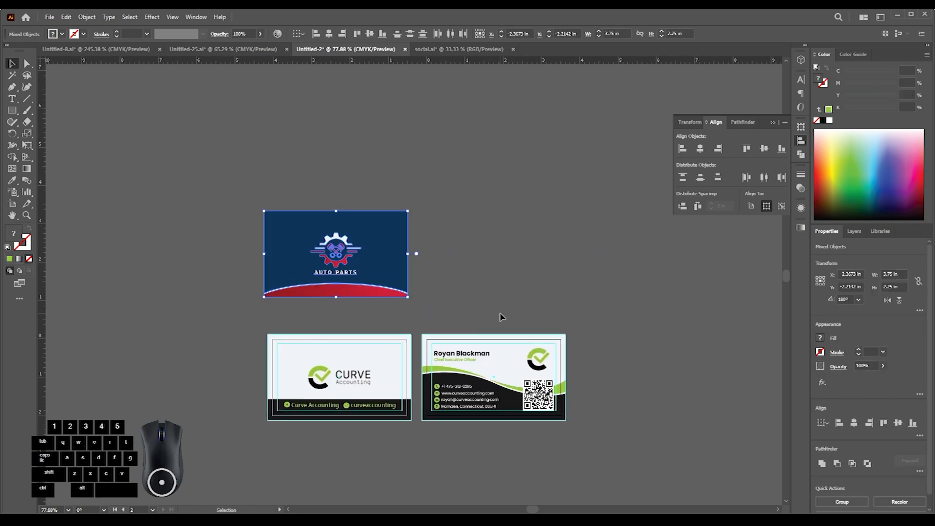
key("Delete")
- Group the Instagram icon with its "curveaccounting" handle in the logo side's dark band
scroll(452, 281, "down", 3)
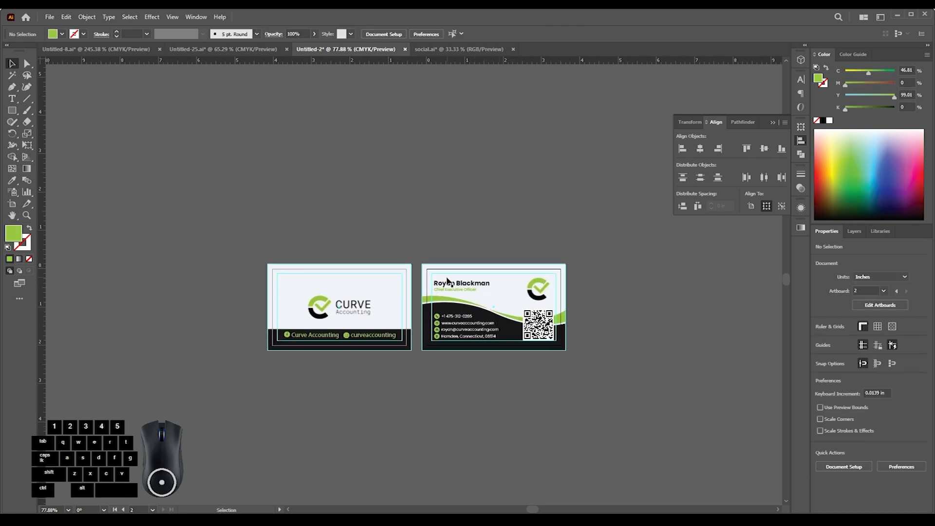
scroll(470, 371, "down", 1)
left_click_drag(475, 314, 501, 345)
left_click(508, 270, "ctrl")
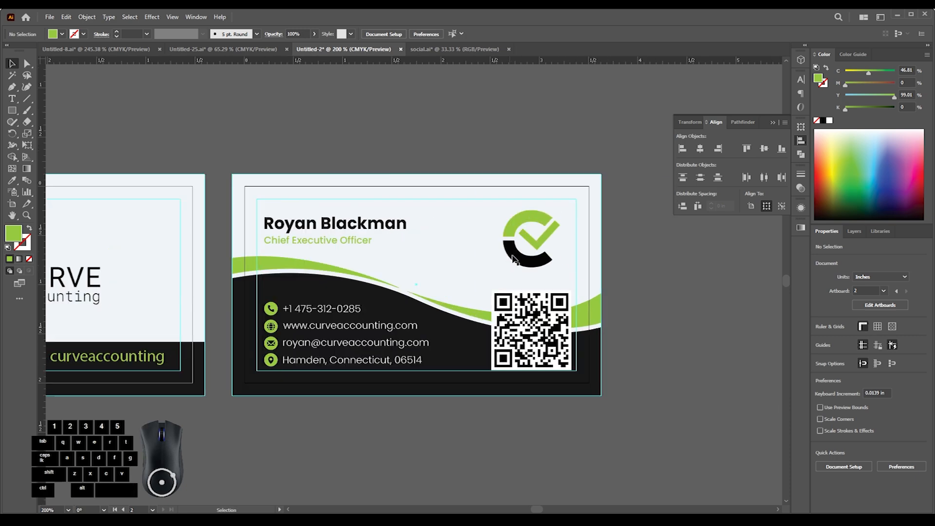
left_click(417, 253)
left_click_drag(376, 303, 325, 302)
left_click_drag(234, 304, 389, 272)
mouse_move(358, 286)
left_mouse_down()
mouse_move(405, 286)
mouse_move(327, 304)
mouse_move(373, 279)
left_mouse_up()
left_click(373, 276)
left_click(398, 270, "shift")
key("ctrl+g")
- Group the Facebook icon with its "Curve Accounting" handle in the logo side's dark band
left_click(120, 267)
left_click(114, 263, "shift")
key("ctrl+g")
left_click(140, 344)
left_click_drag(116, 260, 214, 295)
left_click_drag(207, 298, 235, 274)
left_click(235, 274)
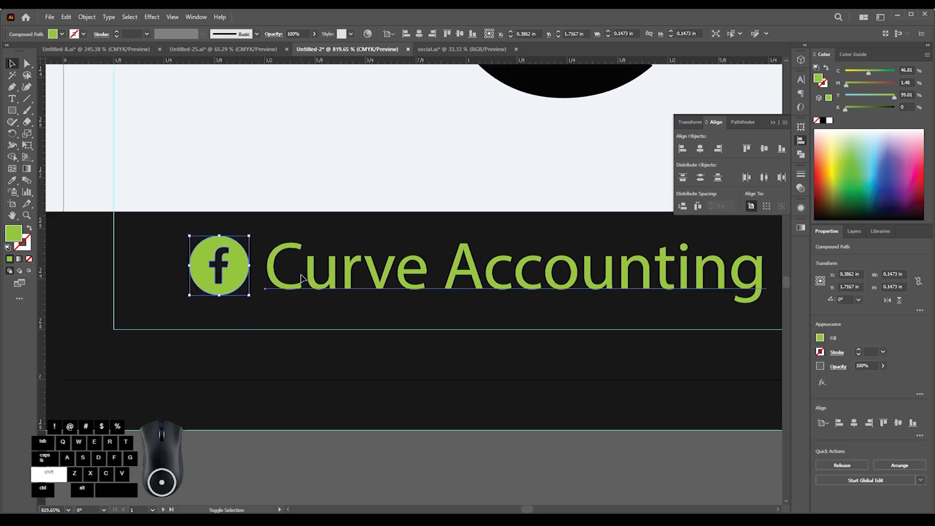
left_click(303, 278, "shift")
key("ctrl+g")
- Select both social handle groups and align their vertical centers with each other
left_click_drag(337, 254, 293, 271)
left_click_drag(370, 280, 217, 309)
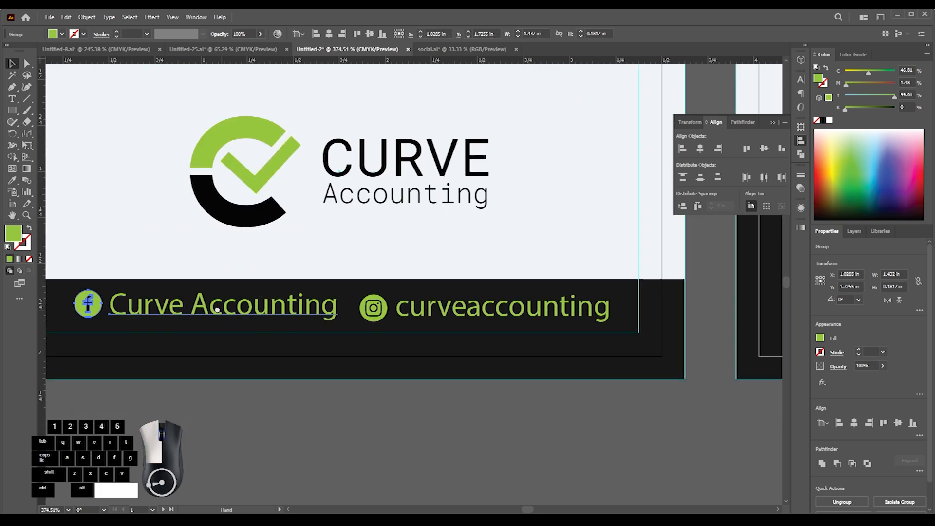
scroll(249, 302, "down", 1)
left_click(359, 307, "shift")
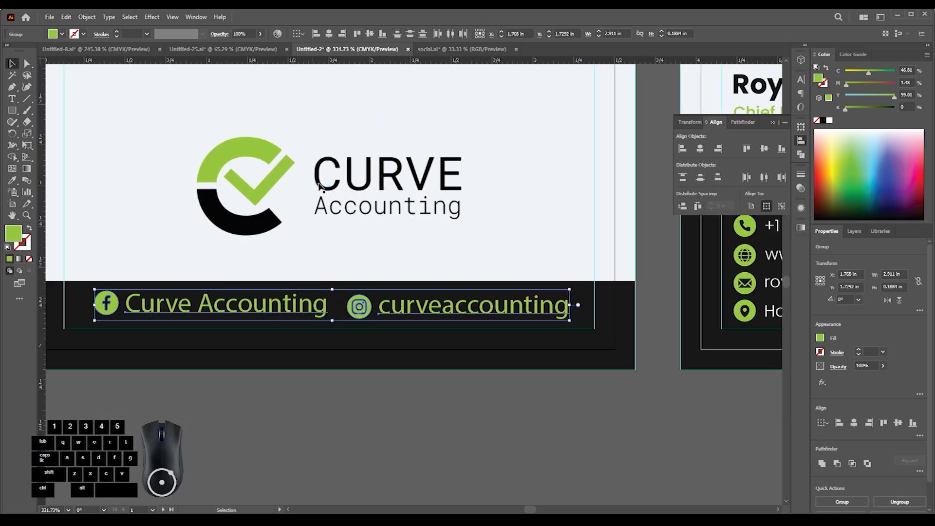
left_click(370, 34)
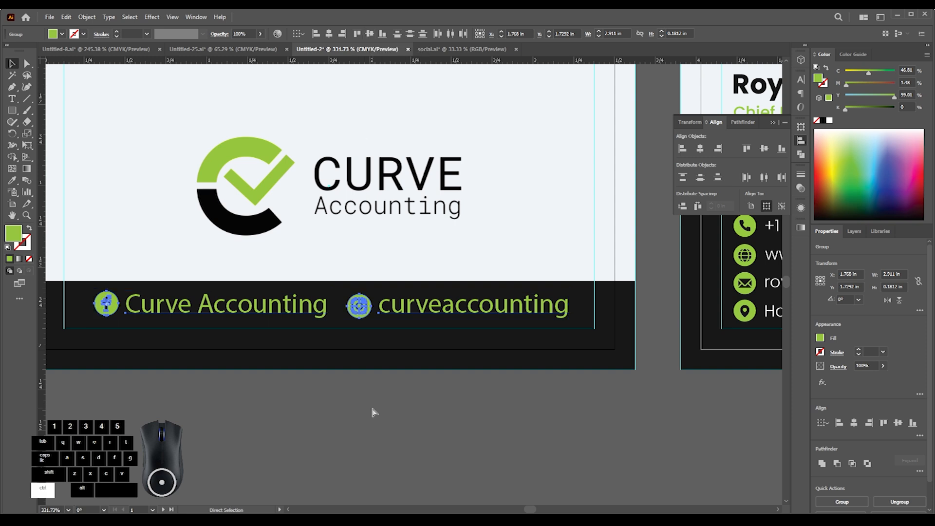
- Group the two social handles together and center the group horizontally on the card
key("ctrl+g")
left_click(330, 34)
left_click(403, 438)
- Move the combined social handles slightly down within the dark band
left_click_drag(387, 374, 355, 374)
left_click_drag(355, 374, 442, 351)
left_click_drag(480, 325, 480, 330)
left_click(425, 401)
left_click_drag(423, 356, 450, 380)
left_click_drag(446, 326, 447, 334)
left_click_drag(455, 375, 453, 373)
left_click_drag(403, 394, 404, 386)
left_click(409, 413)
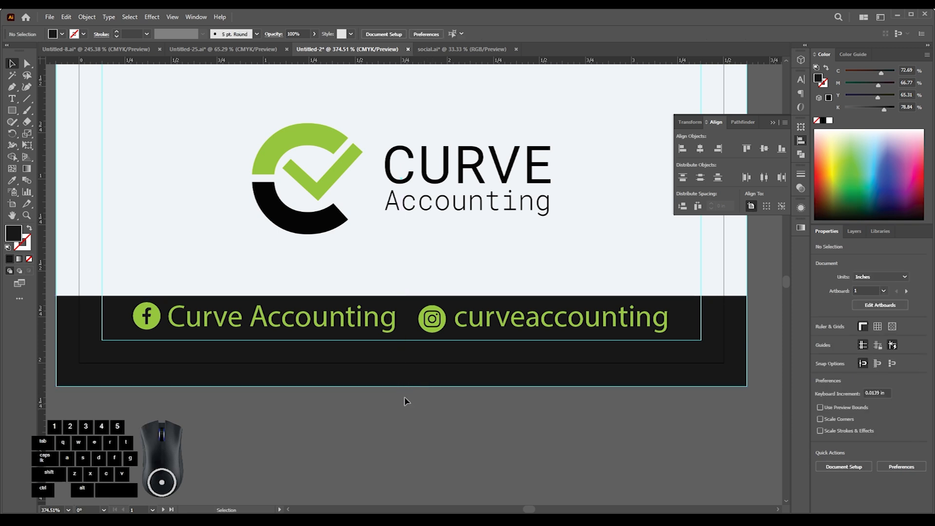
left_click(368, 318)
left_click(440, 318, "shift")
left_click(414, 391)
- Examine the dark band's edges and the spacing of the social handles within it
left_click_drag(413, 378, 412, 279)
left_click(395, 357)
left_click(409, 412)
left_click_drag(396, 320, 418, 260)
left_click(413, 275)
left_click(418, 261, "shift")
left_click(397, 363)
left_click(378, 330)
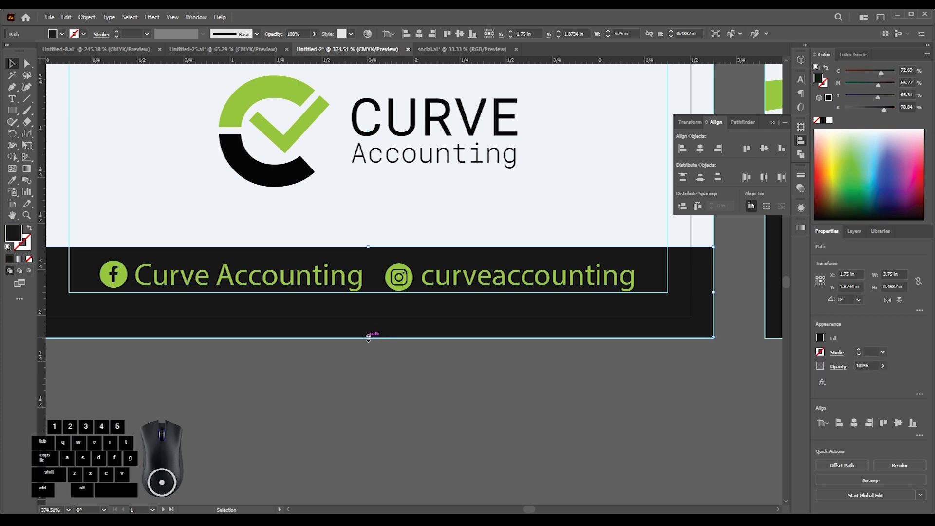
left_click_drag(368, 338, 369, 339)
left_click(388, 374)
mouse_move(442, 301)
left_mouse_down()
mouse_move(368, 321)
mouse_move(371, 330)
mouse_move(442, 283)
left_mouse_up()
left_click(423, 398)
- Undo the stray move of the social handles group and lower it to about Y 1.81 in
left_click_drag(393, 329, 453, 319)
key("ctrl+z")
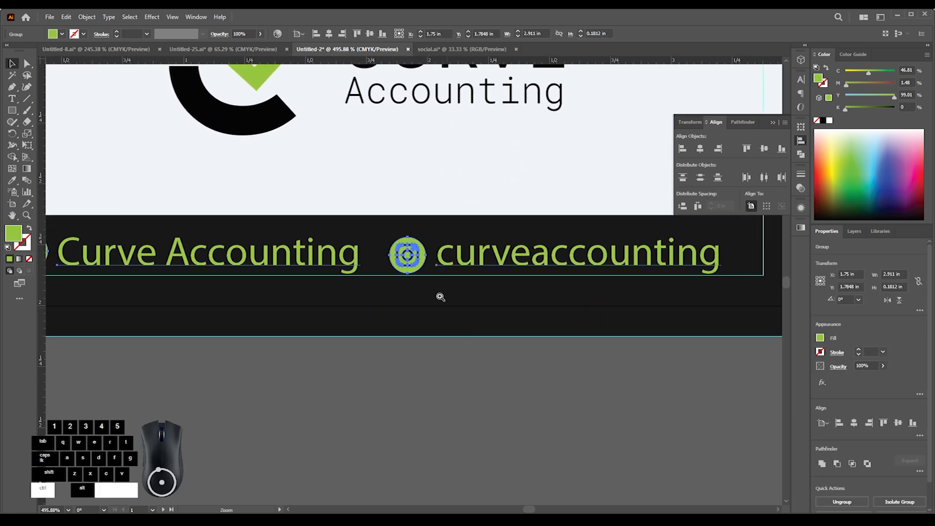
left_click_drag(418, 266, 423, 264)
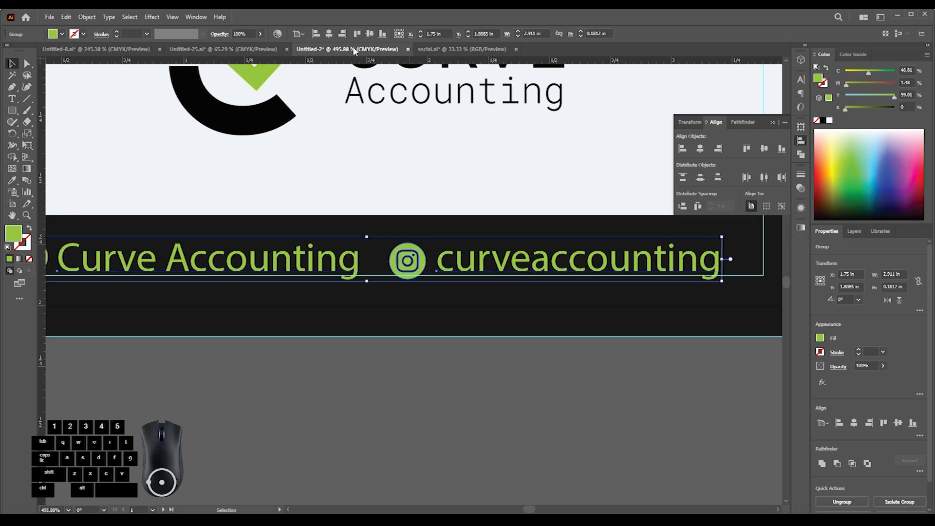
left_click(402, 360)
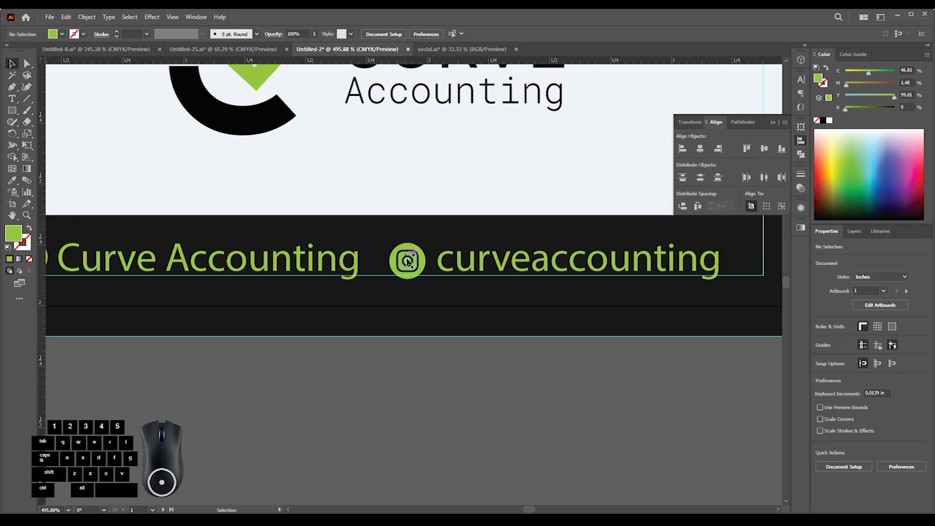
- Close the floating Align panel
left_click_drag(398, 282, 470, 277)
left_click_drag(336, 296, 215, 358)
left_click_drag(383, 314, 194, 419)
left_click_drag(522, 284, 401, 303)
left_click(773, 122)
left_click(677, 113)
left_click_drag(528, 227, 492, 254)
left_click_drag(491, 251, 432, 265)
left_click_drag(431, 266, 456, 269)
left_click_drag(440, 267, 453, 267)
- Open 4.psd from the "business card mockup" folder in Photoshop and open the contents of its Rectangle 11 smart object
left_click(376, 473)
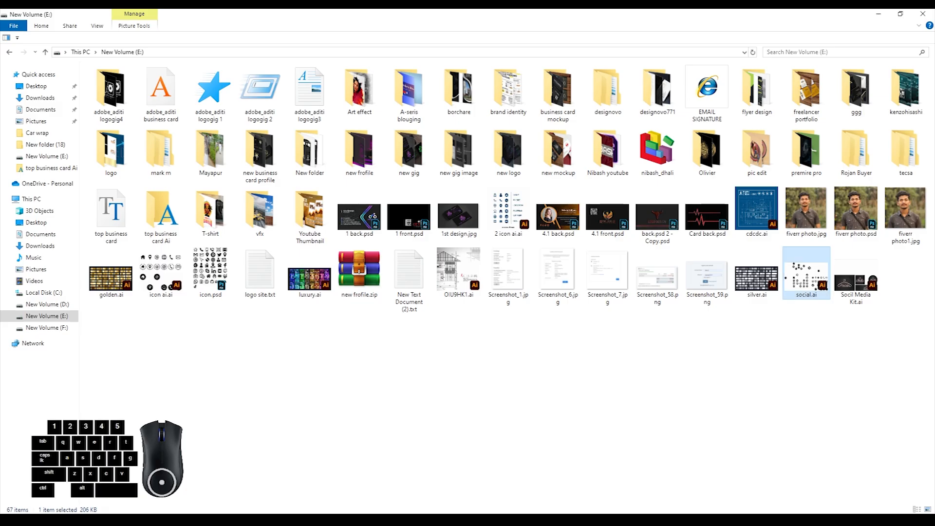
double_click(573, 94)
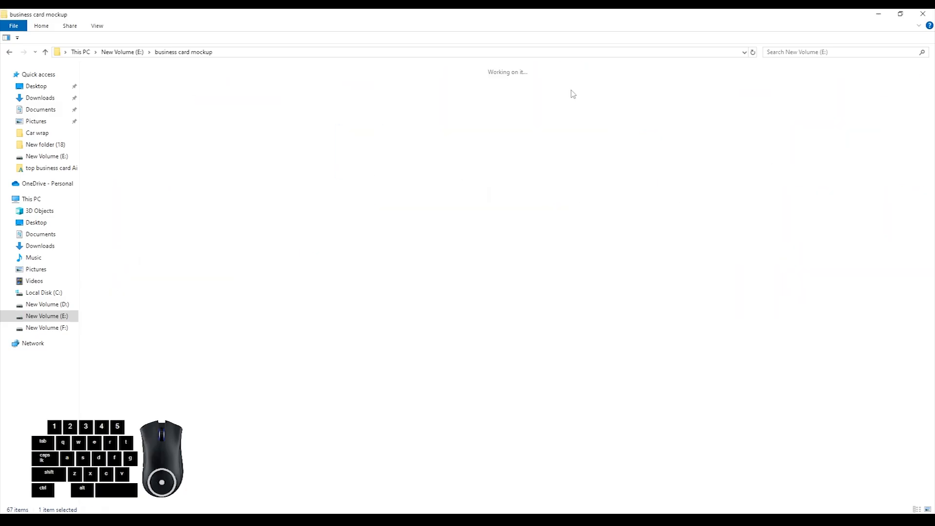
left_click(411, 83)
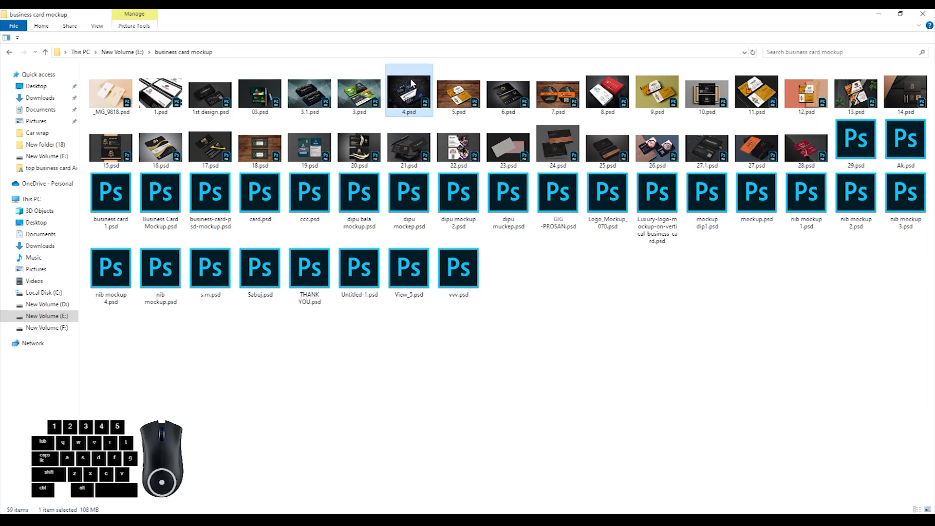
double_click(412, 83)
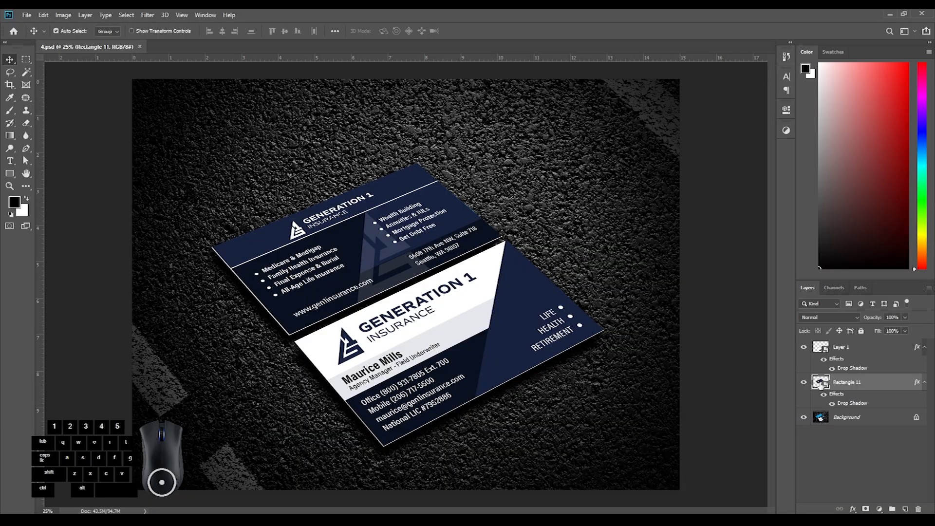
double_click(821, 383)
- Copy the complete logo-side artwork in Illustrator and return to the open smart object in Photoshop
key("alt+Tab")
key("alt+Tab")
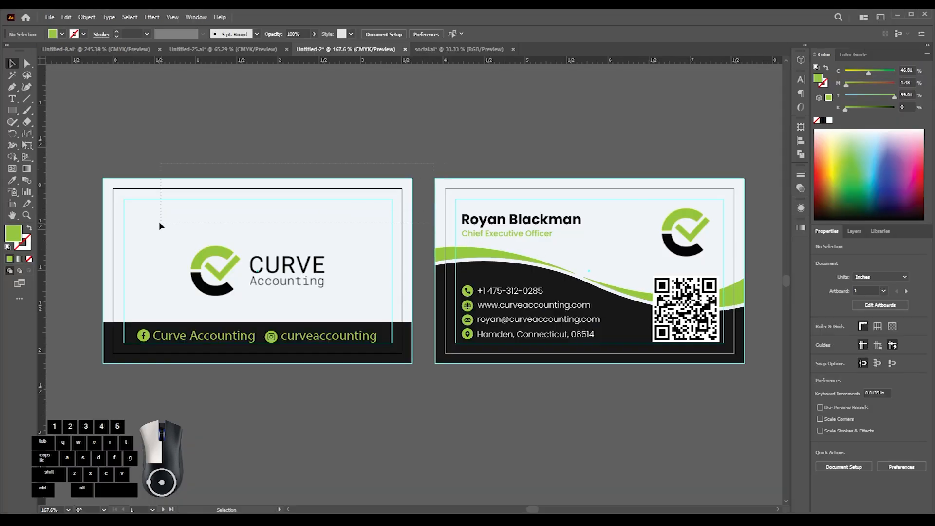
left_click_drag(88, 153, 417, 376)
left_click_drag(373, 263, 390, 345)
key("alt+Tab")
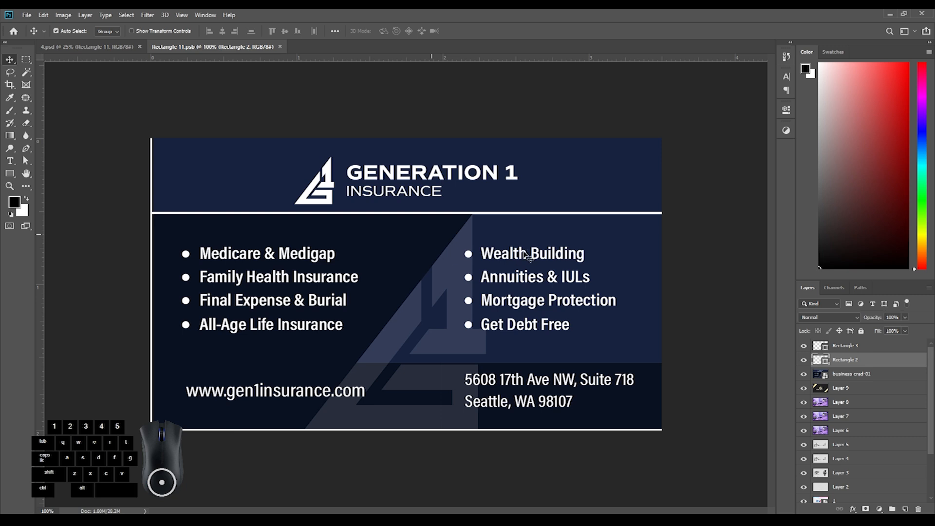
- Paste the logo side as a smart object and enlarge it to cover the whole card at the top of the layer stack
key("ctrl+v")
left_click_drag(649, 284, 669, 291)
left_click_drag(853, 360, 858, 349)
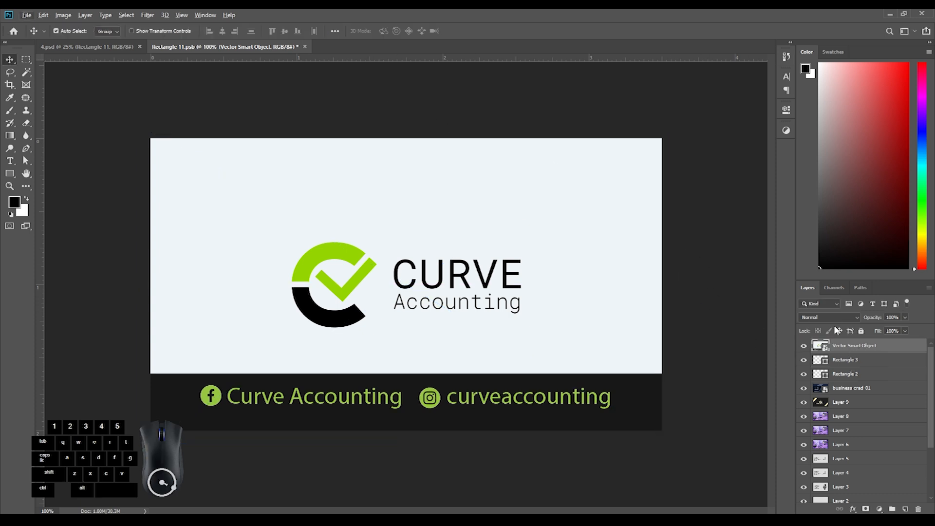
- Undo the clip to Rectangle 3, move the pasted card below Rectangle 2 and clip it to the "business crad-01" layer
left_click(851, 351, "alt")
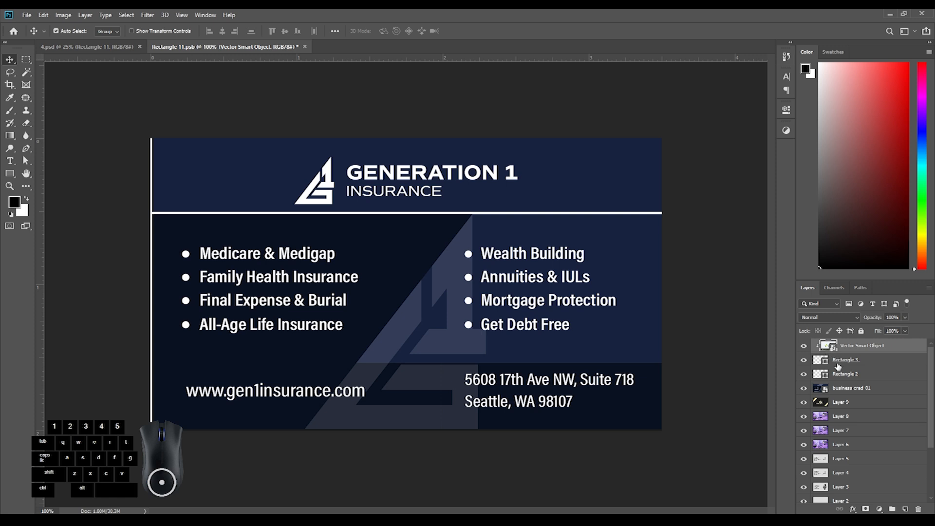
key("ctrl+z")
left_click_drag(838, 347, 846, 385)
left_click(844, 380, "alt")
- Hide the Rectangle 2 and Rectangle 3 layers, and save and close the smart object
left_click(803, 359)
left_click(804, 345)
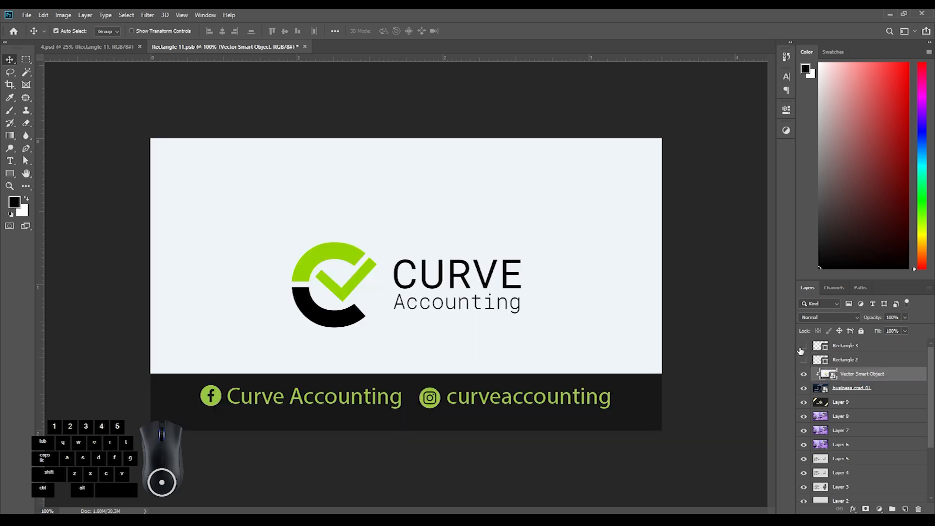
key("ctrl+space")
left_click_drag(370, 304, 311, 291)
key("ctrl+0")
key("ctrl+s")
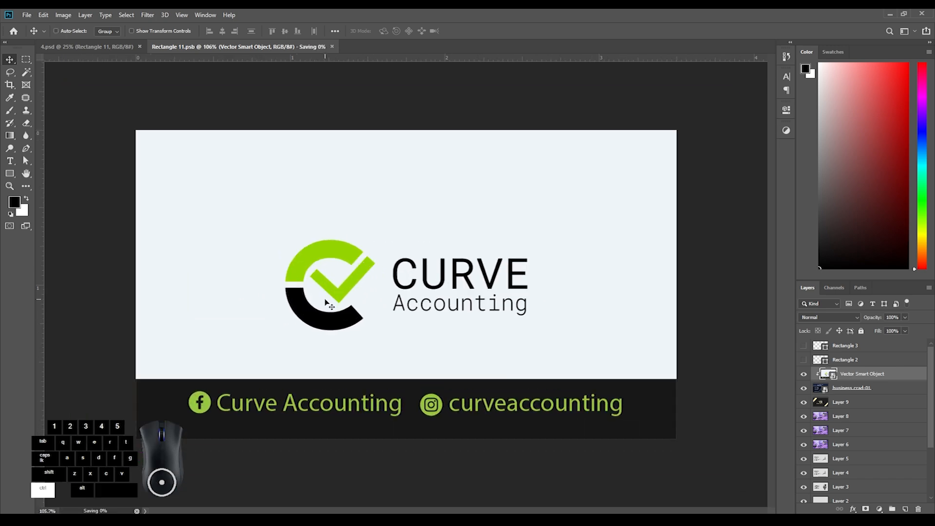
key("ctrl+w")
- Reopen the Rectangle 11 smart object, show only the Rectangle 3 edge line with Rectangle 2 hidden, and save and close it
key("ctrl+space")
left_click_drag(347, 291, 351, 313)
double_click(823, 383)
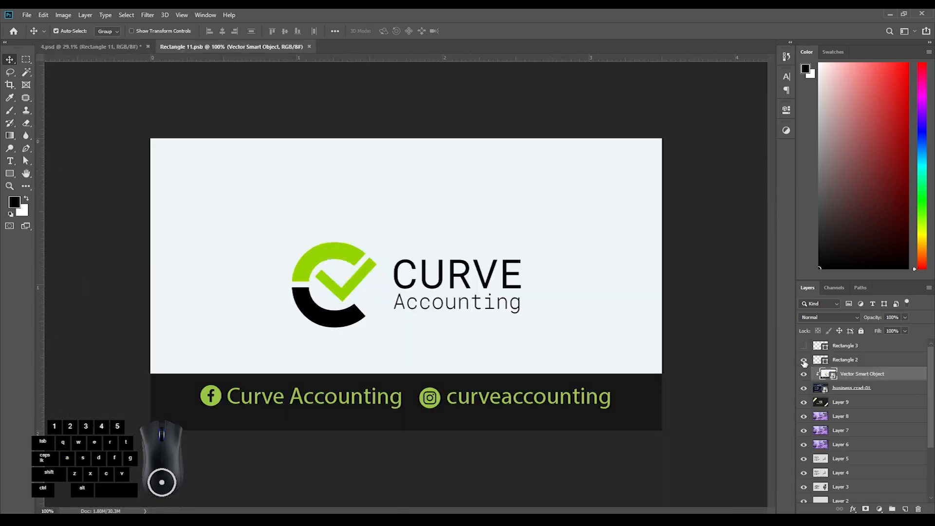
left_click(804, 345)
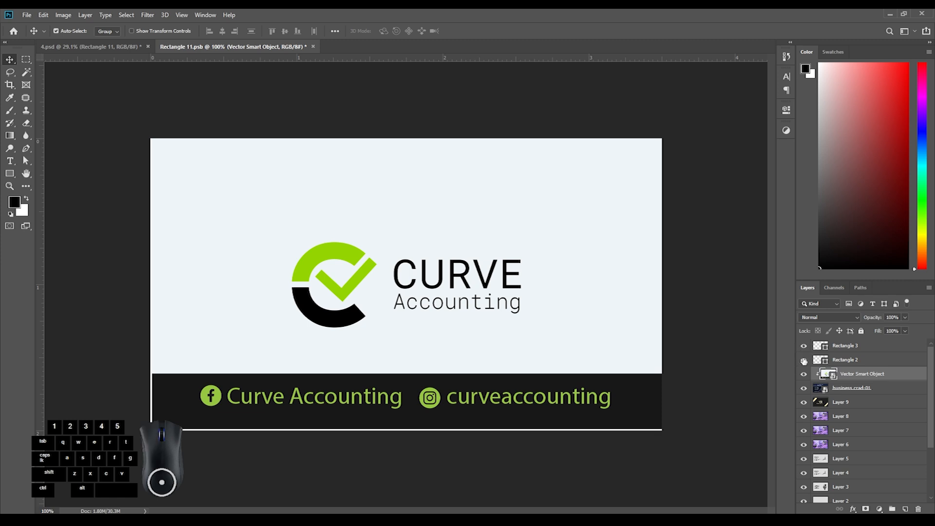
left_click(845, 361)
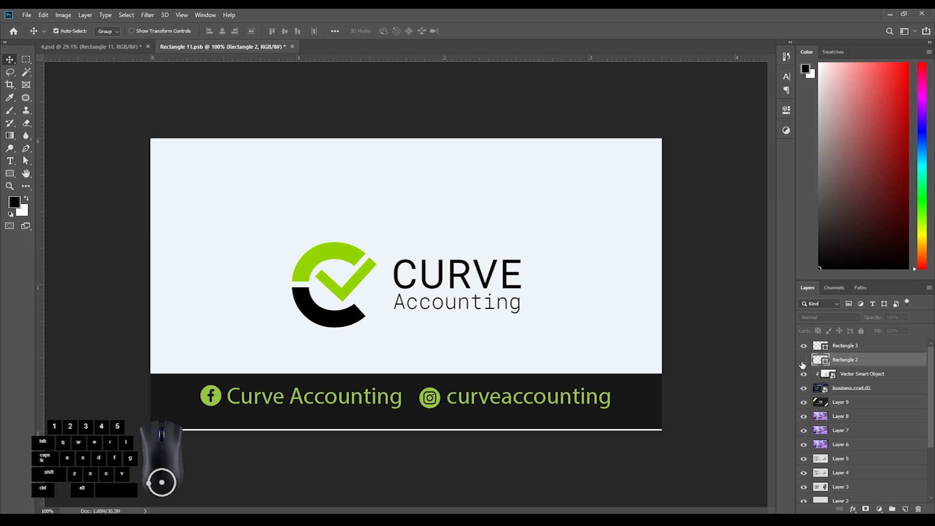
left_click(846, 348)
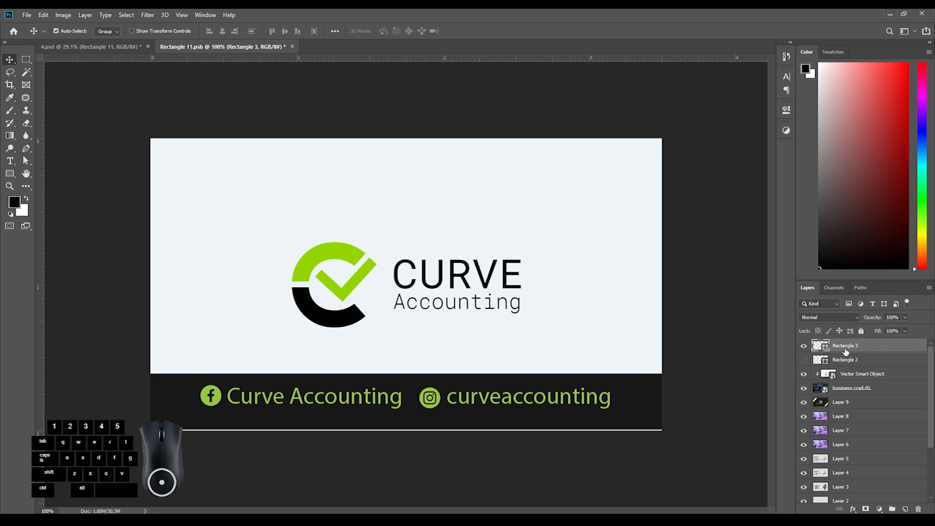
key("ctrl+s")
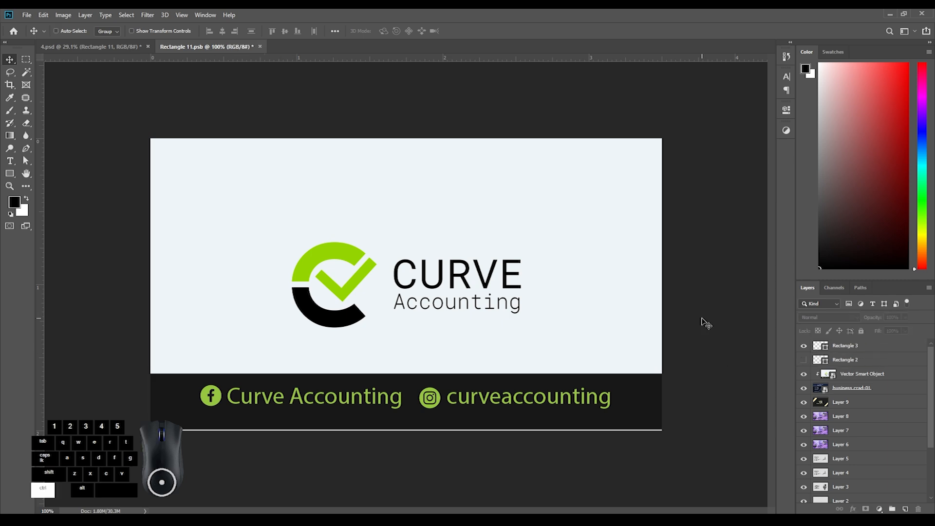
key("ctrl+w")
- Open the contents of the Layer 1 smart object that holds the mockup's lower card
mouse_move(314, 334)
left_mouse_down()
mouse_move(375, 334)
mouse_move(324, 334)
left_mouse_up()
left_click(506, 308)
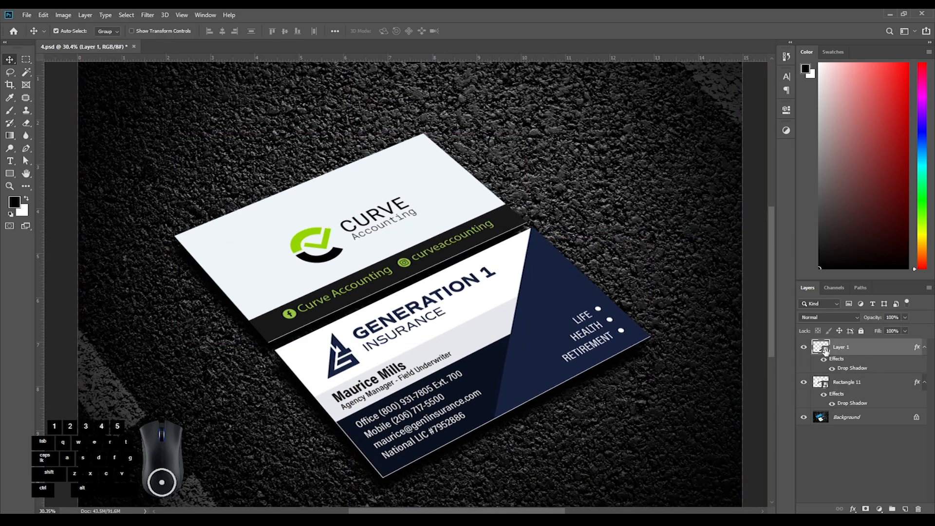
double_click(821, 347)
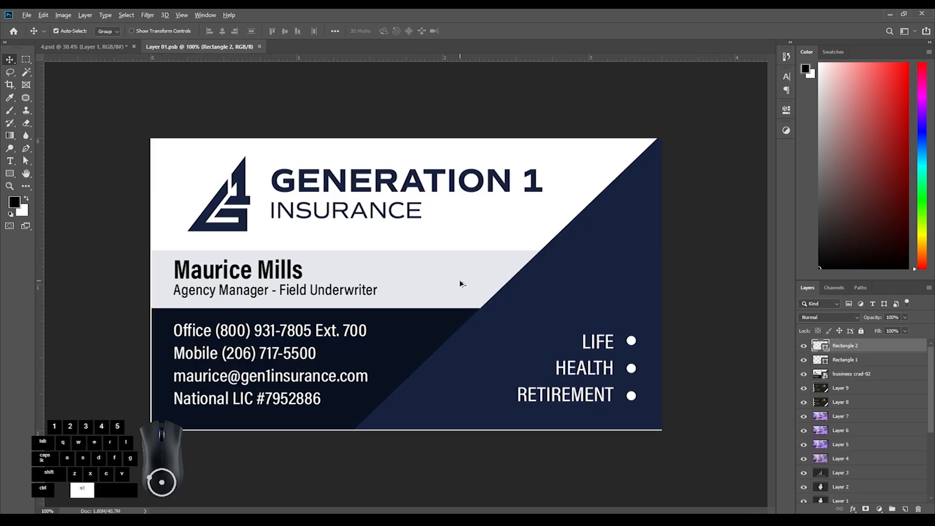
- Switch to Illustrator and embed the linked logo image on the logo side
key("alt+Tab")
left_click_drag(430, 150, 752, 378)
left_click(292, 297)
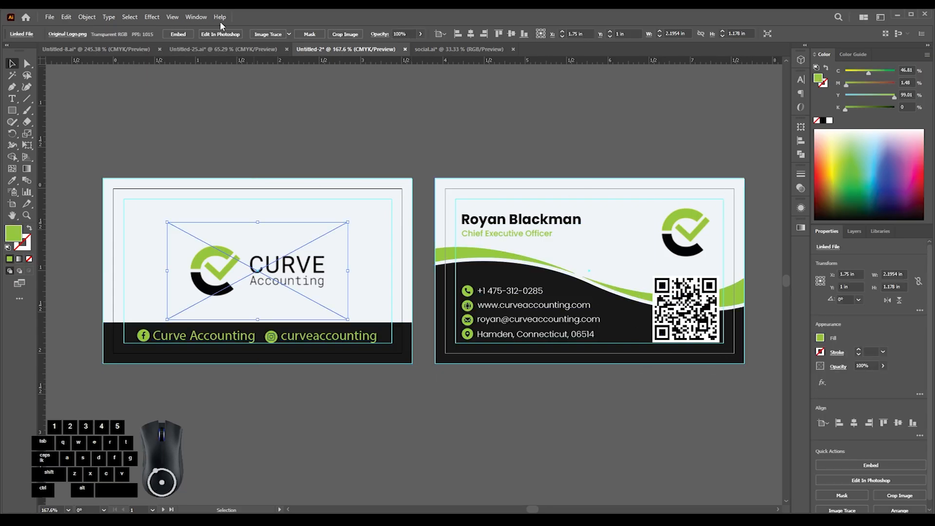
left_click(178, 35)
- Isolate the clipped logo on the contact side, embed its linked image and leave isolation
left_click(668, 235)
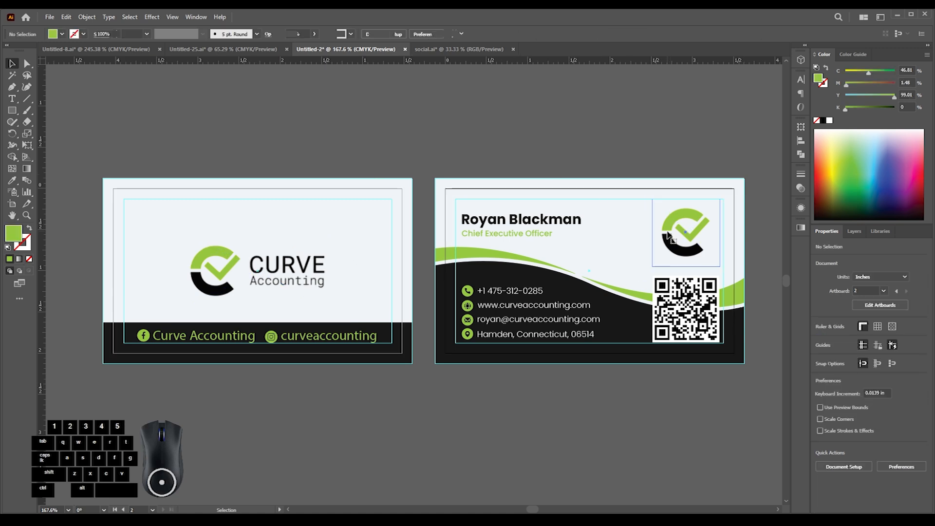
right_click(688, 233)
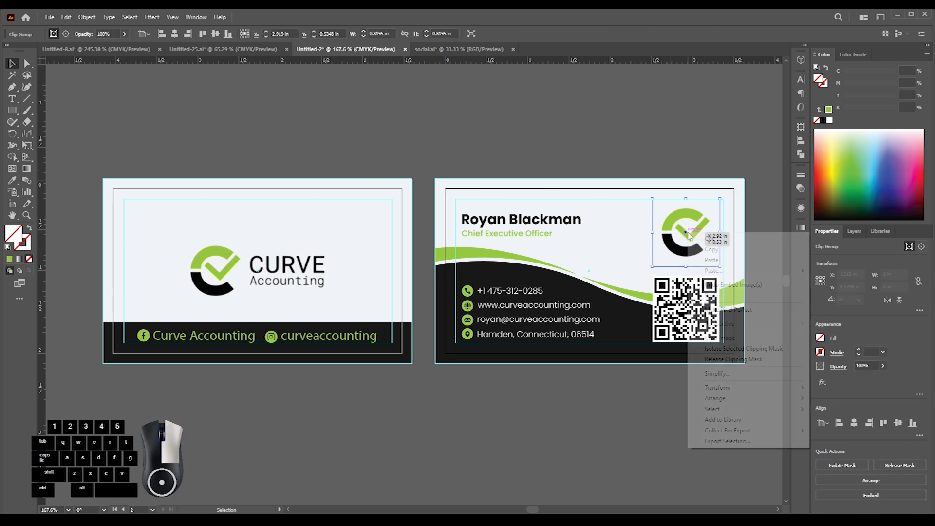
left_click(731, 348)
left_click(223, 34)
left_click(51, 71)
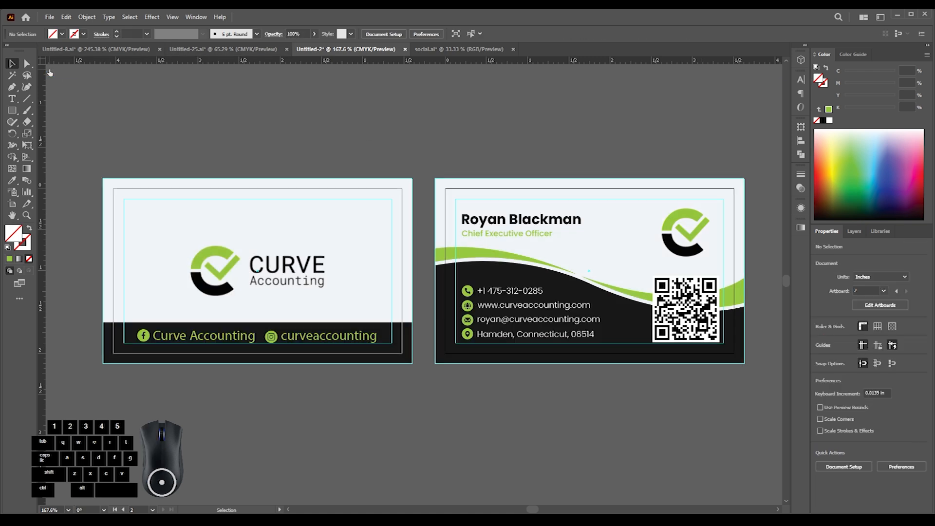
- Embed the linked QR code image on the contact side
left_click(673, 286)
left_click(194, 35)
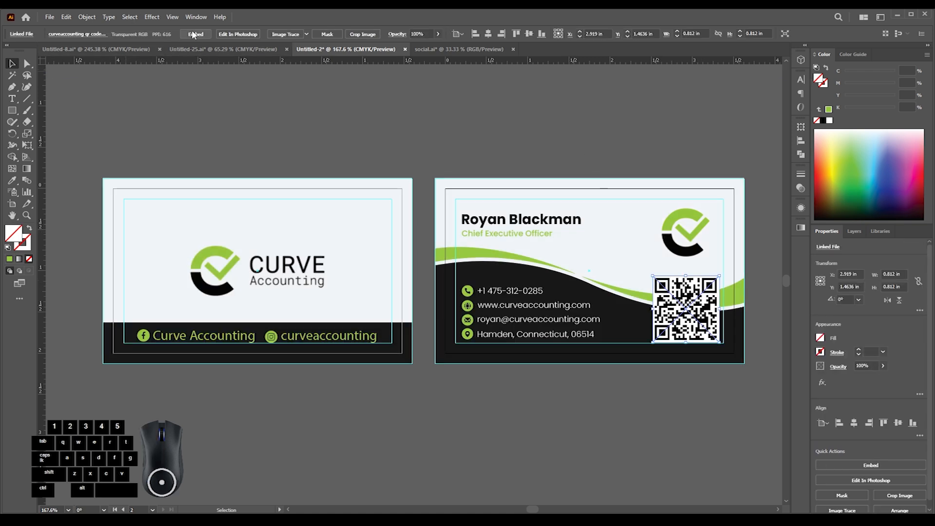
left_click(515, 134)
- Copy the complete contact-side artwork and return to the Layer 1 smart object in Photoshop
scroll(536, 205, "down", 2)
left_click_drag(535, 205, 304, 149)
scroll(288, 148, "up", 2)
left_click_drag(212, 113, 575, 308)
key("ctrl+c")
key("alt+Tab")
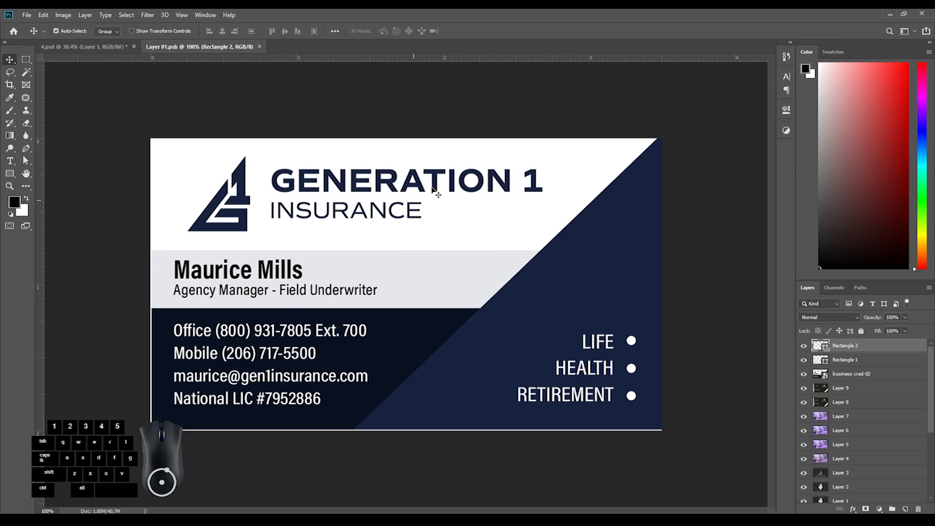
- Paste the contact side enlarged to cover the card, place it directly below the Rectangle 1 layer and hide Rectangle 1
key("ctrl+v")
left_click_drag(650, 291, 666, 291)
left_click_drag(823, 345, 834, 381)
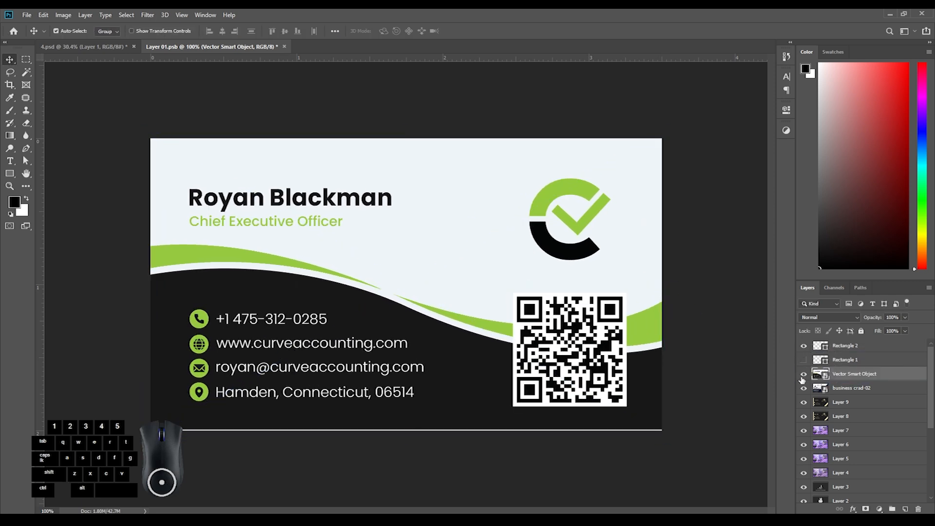
left_click(842, 363)
left_click(837, 346)
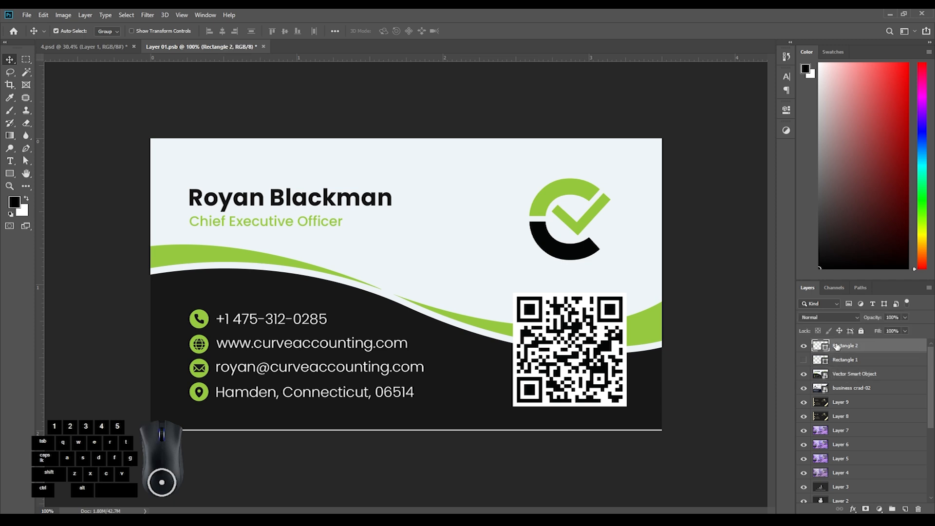
left_click(741, 344)
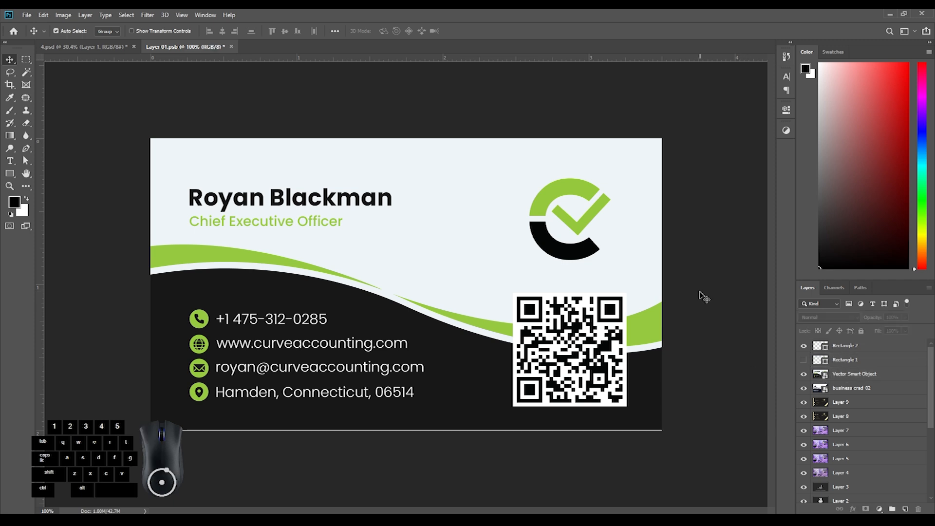
- Save and close the Layer 1 smart object, and switch to the two-sided business card document in Illustrator
key("ctrl+s")
key("ctrl+w")
left_click_drag(528, 331, 447, 344)
mouse_move(457, 342)
left_mouse_down()
mouse_move(477, 338)
mouse_move(468, 339)
left_mouse_up()
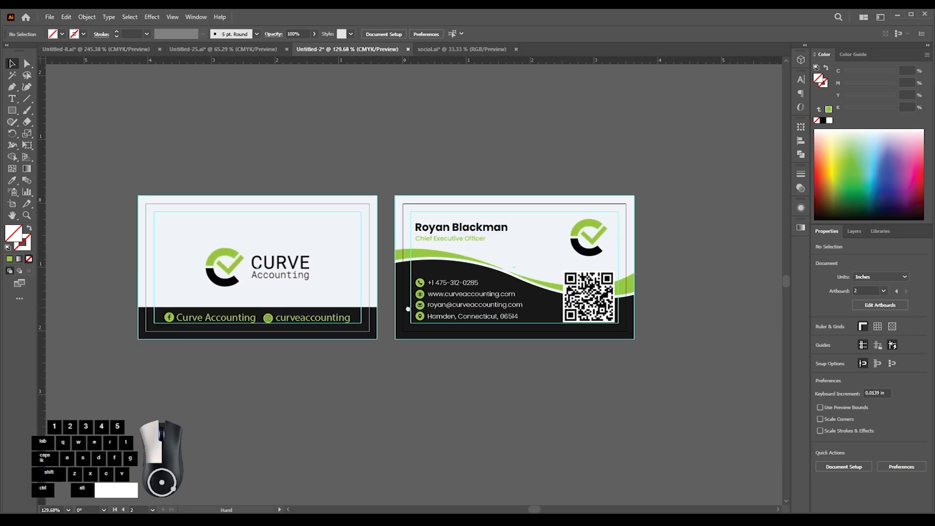
- Save a copy of the card as an Adobe Illustrator file in client folder 573's c1 subfolder on drive E:, with a name beginning "1 busine"
key("ctrl+shift+s")
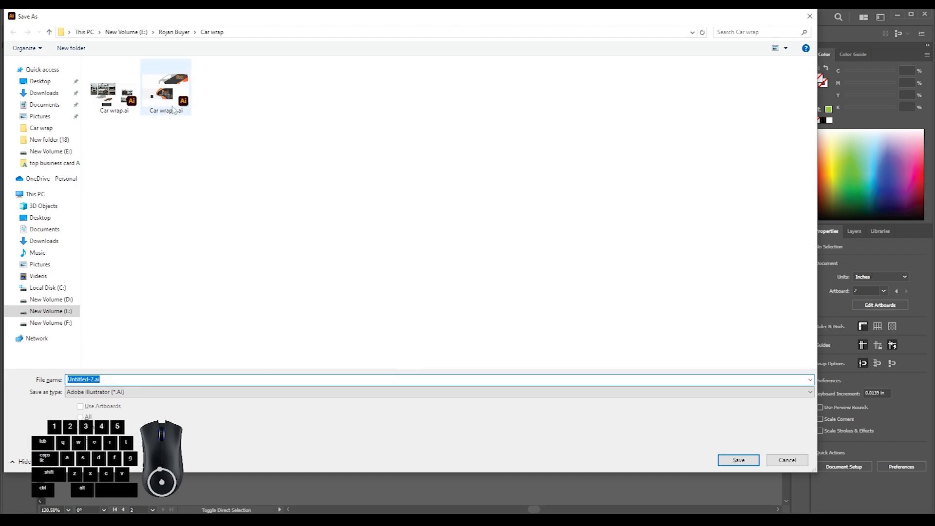
left_click(50, 314)
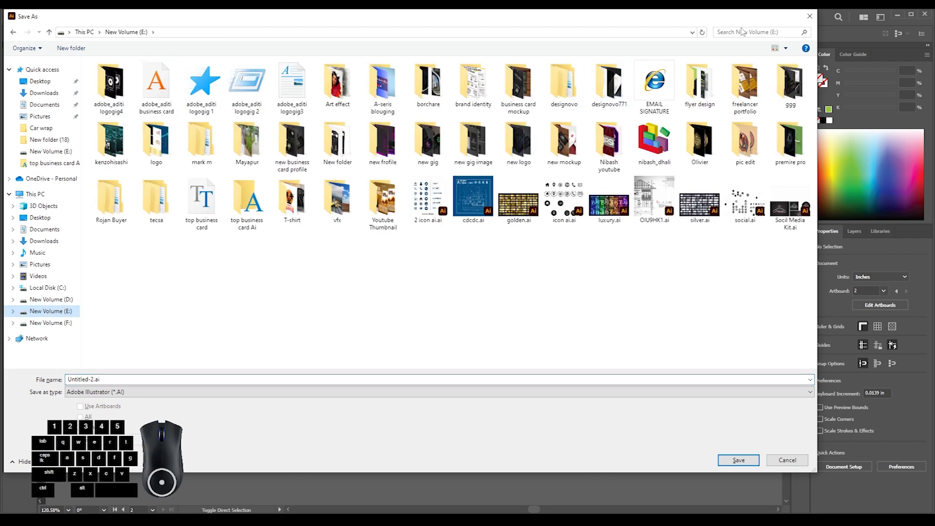
left_click(664, 144)
double_click(665, 145)
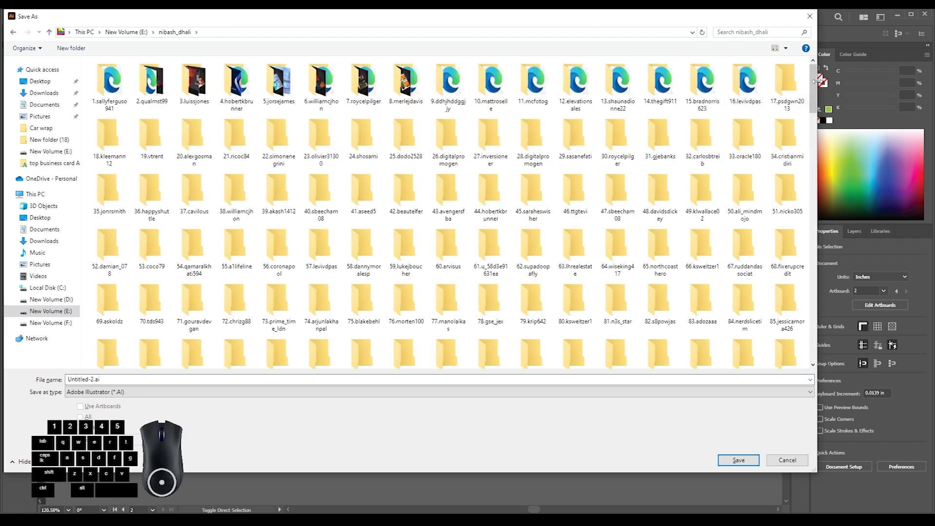
right_click(813, 69)
left_click(830, 109)
left_click(354, 346)
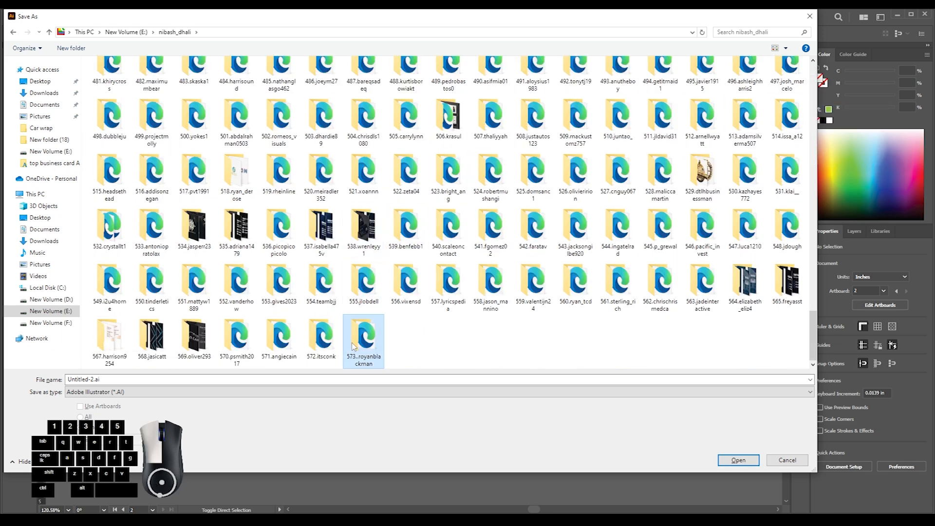
double_click(354, 345)
double_click(122, 78)
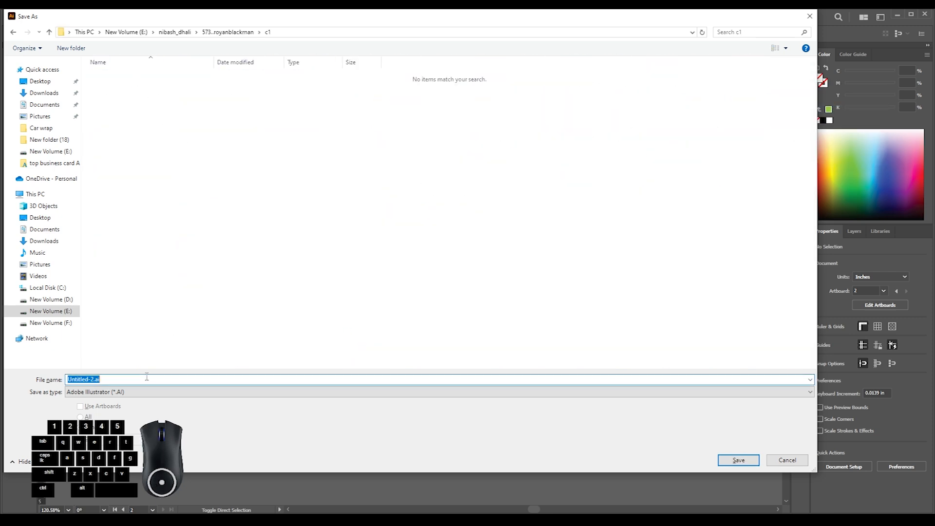
type("1 ")
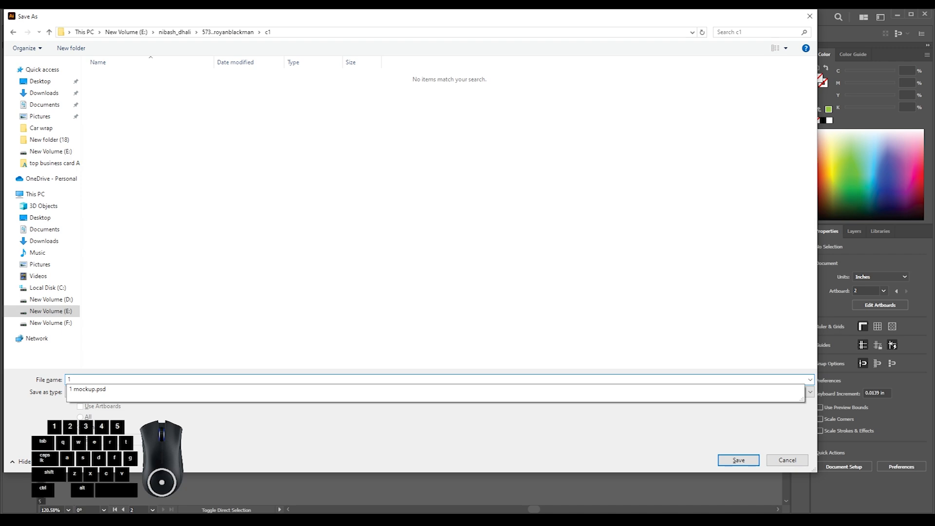
type("business card")
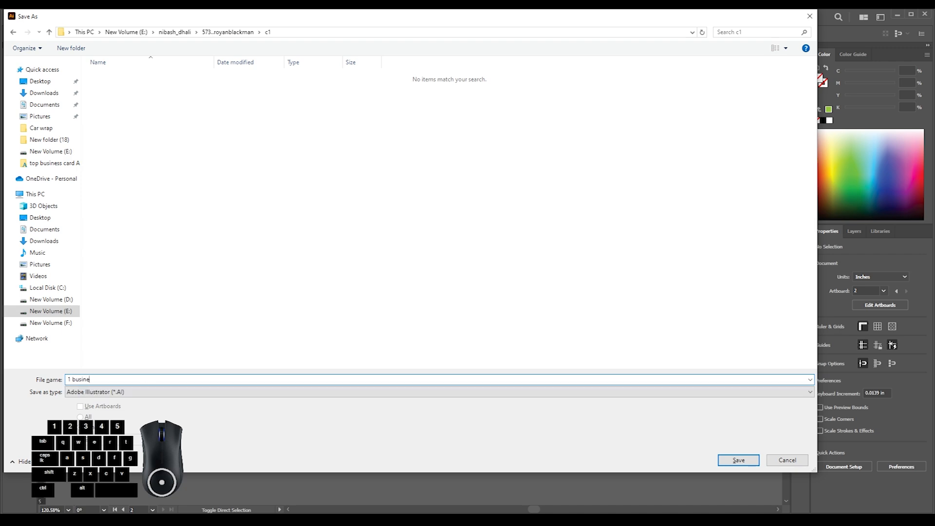